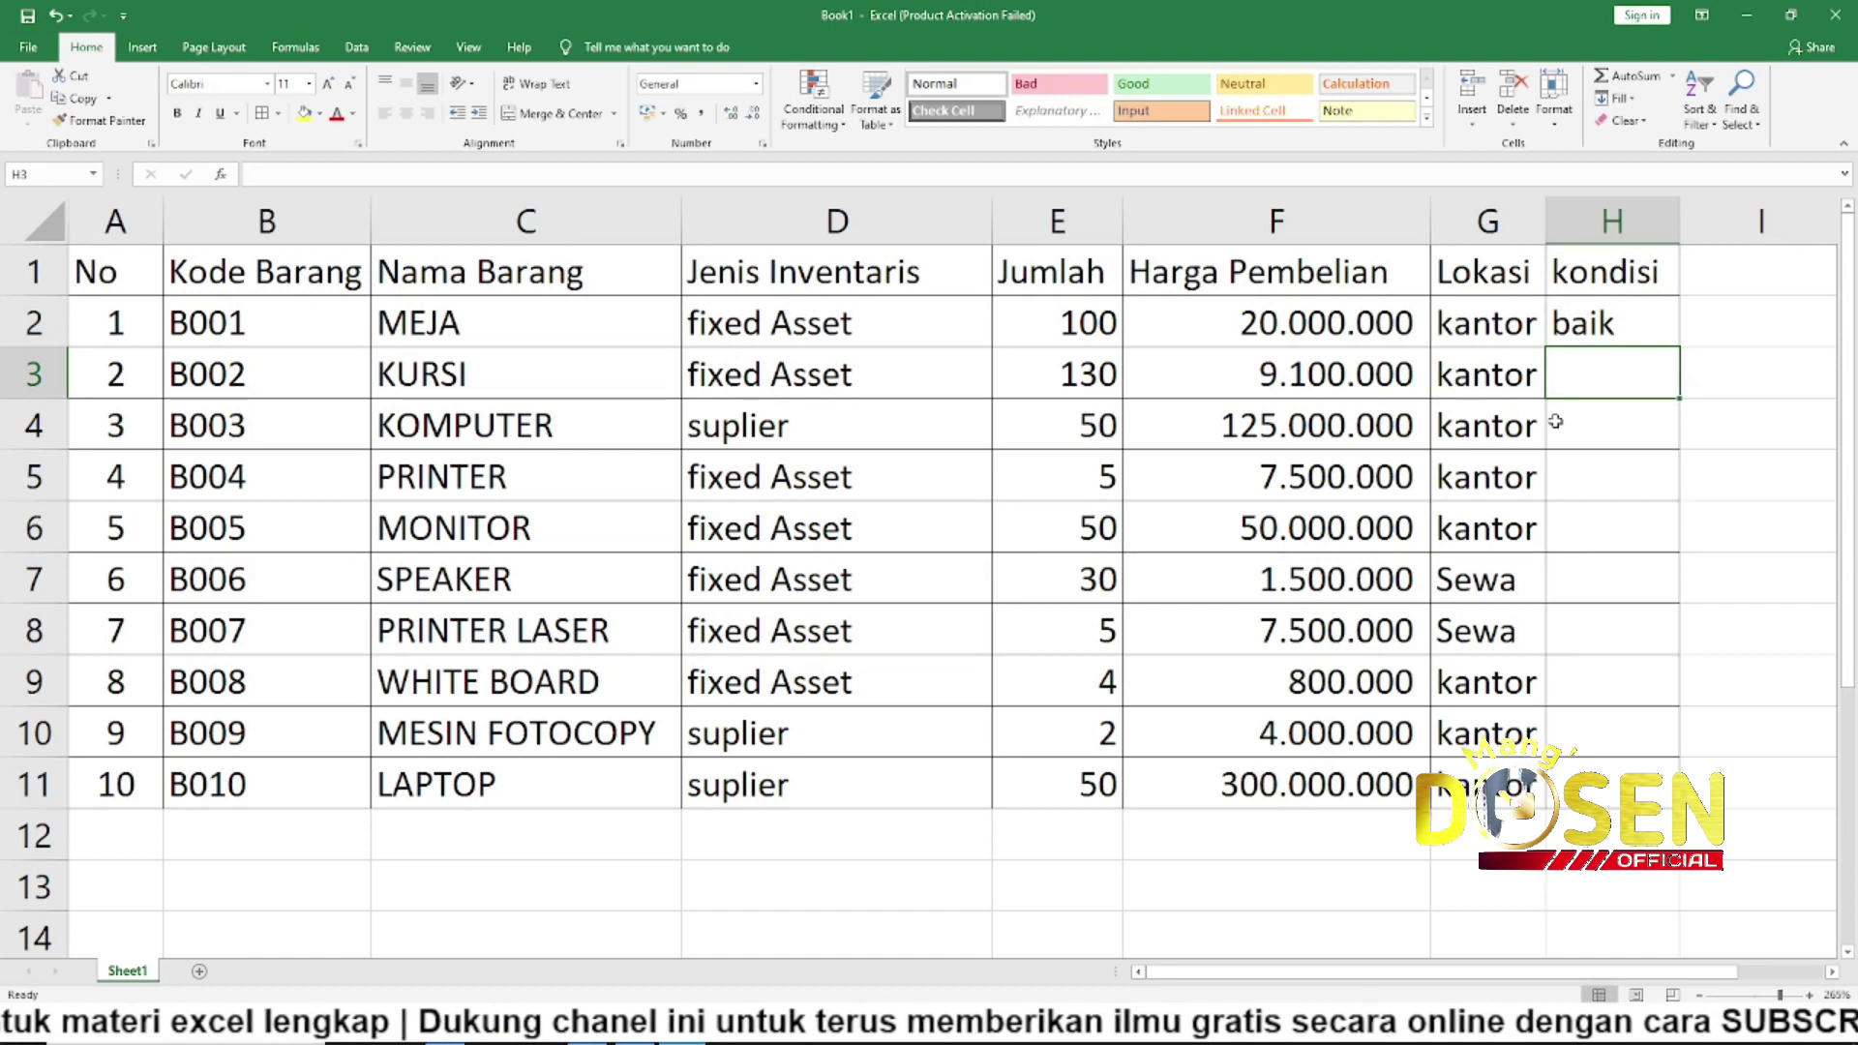
# Enter "sangat baik" as the kondisi of KURSI in cell H3
pyautogui.write('sangat')
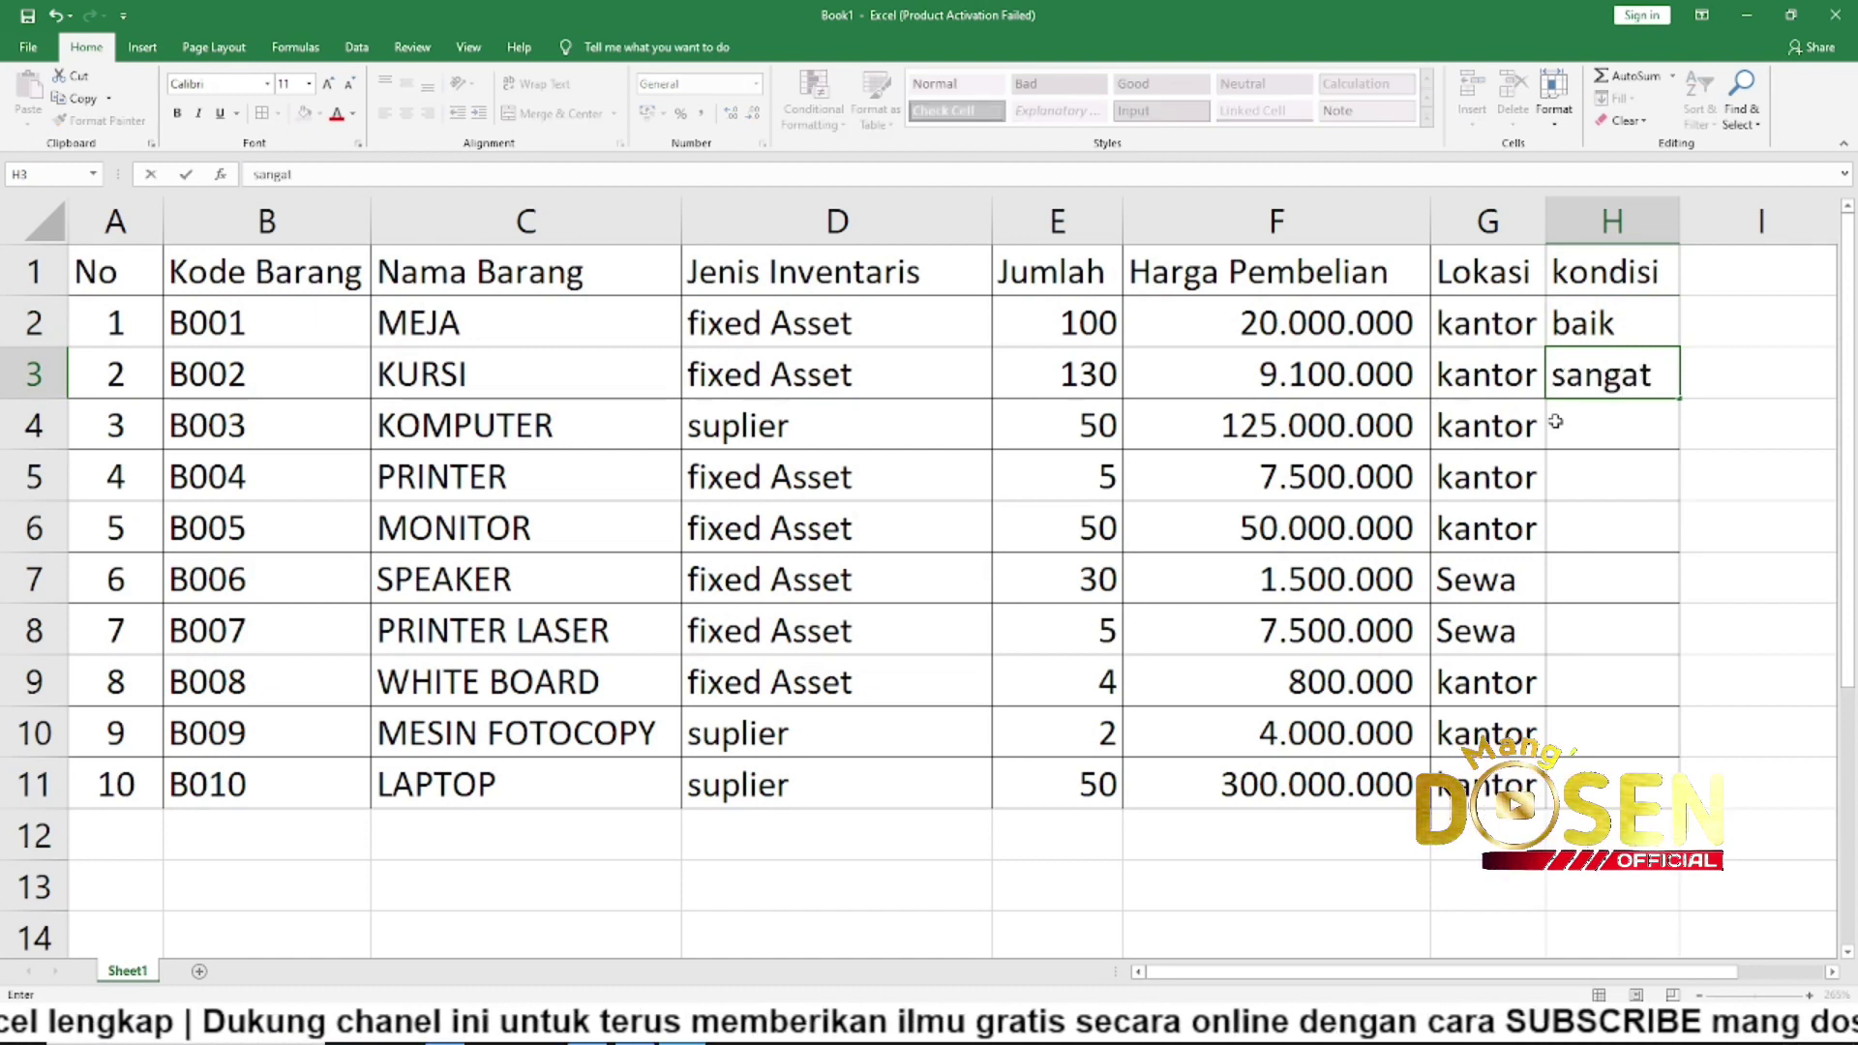
pyautogui.write(' vaik')
pyautogui.press('BackSpace')
pyautogui.press('BackSpace')
pyautogui.press('BackSpace')
pyautogui.press('BackSpace')
pyautogui.write('baik')
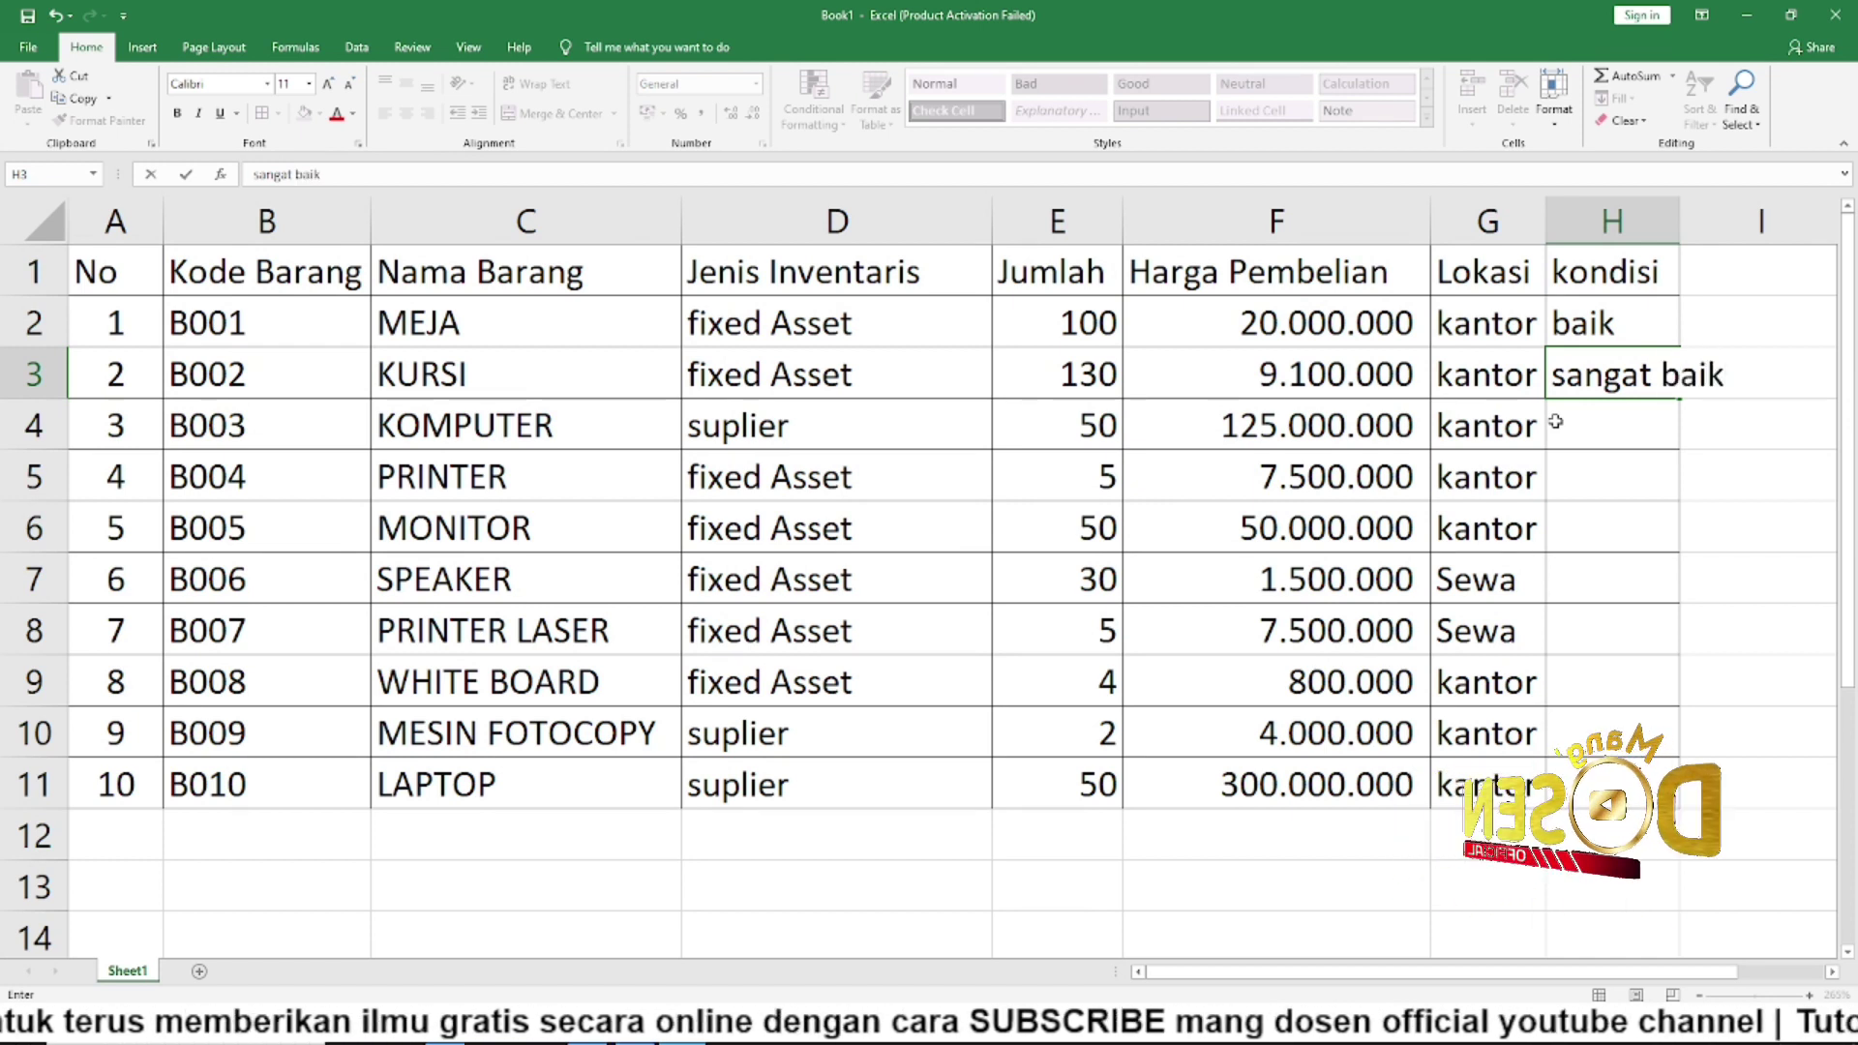
pyautogui.press('Return')
# Enter "rusak" as the kondisi of KOMPUTER in cell H4
pyautogui.write('jelek')
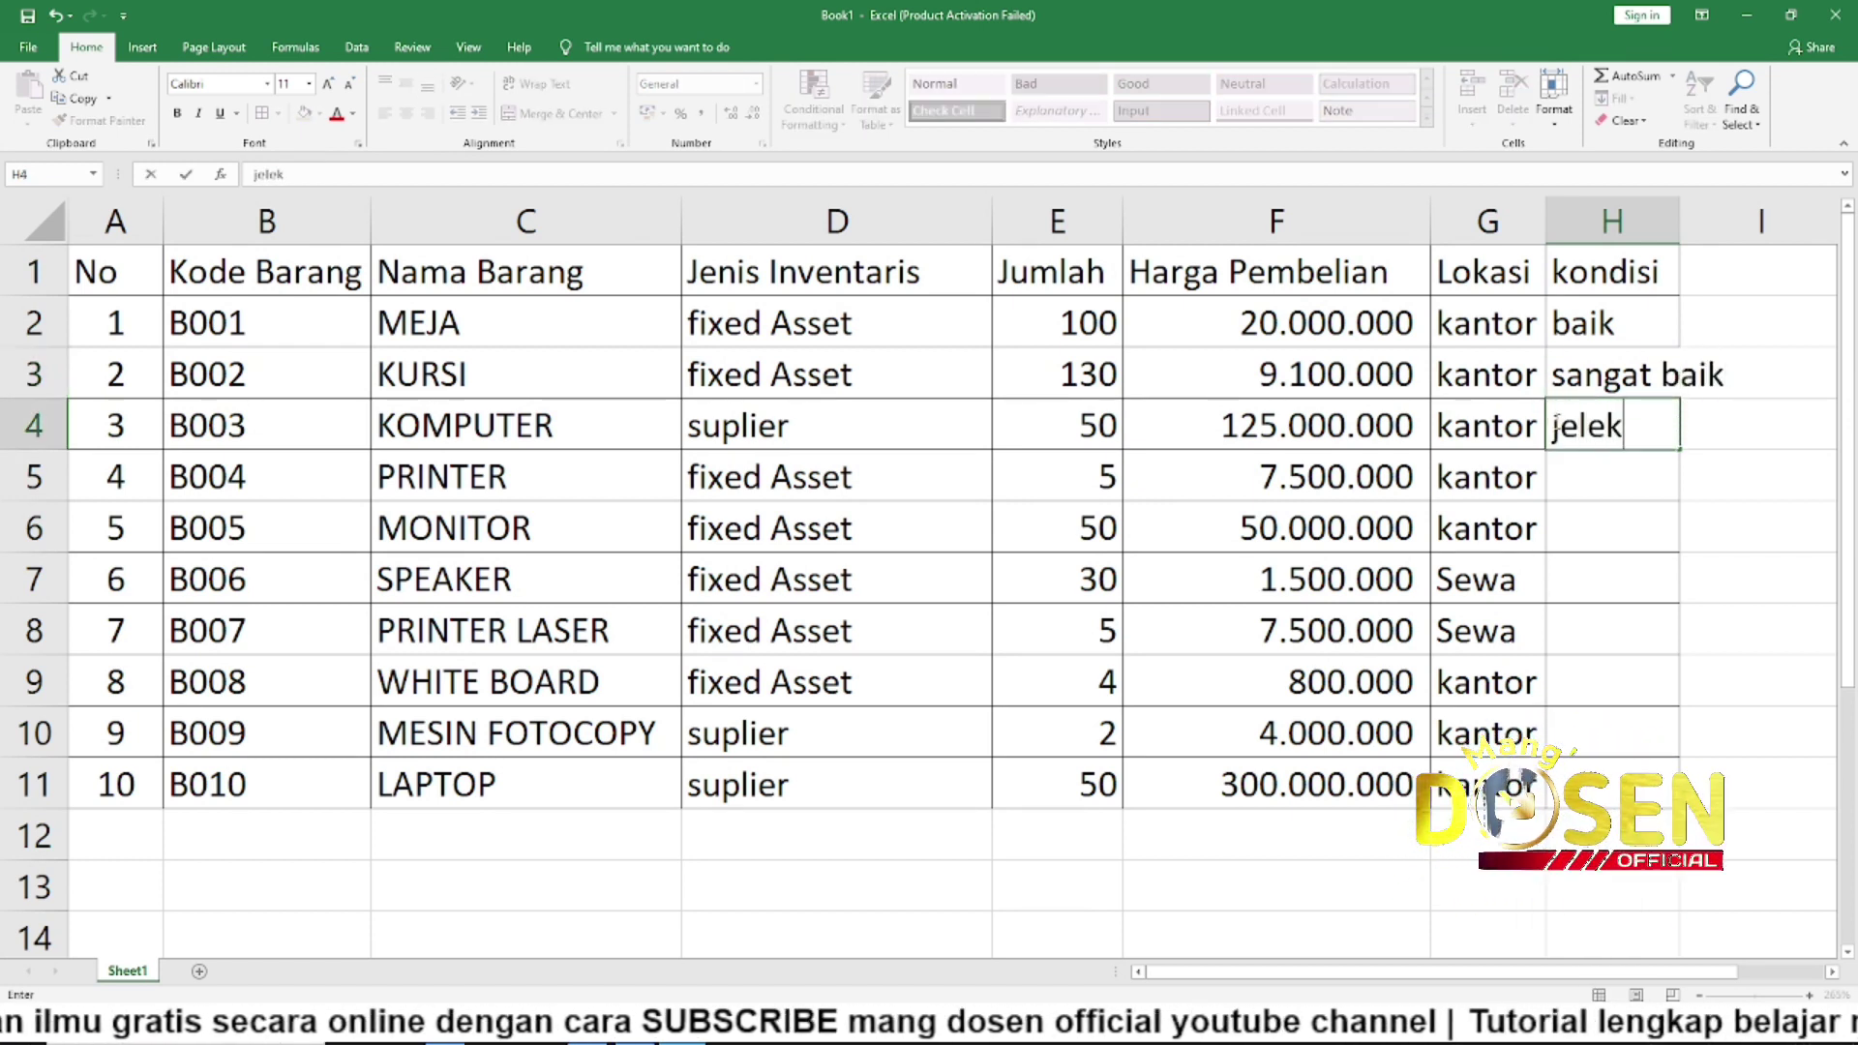
pyautogui.press('BackSpace')
pyautogui.press('BackSpace')
pyautogui.press('BackSpace')
pyautogui.press('BackSpace')
pyautogui.press('BackSpace')
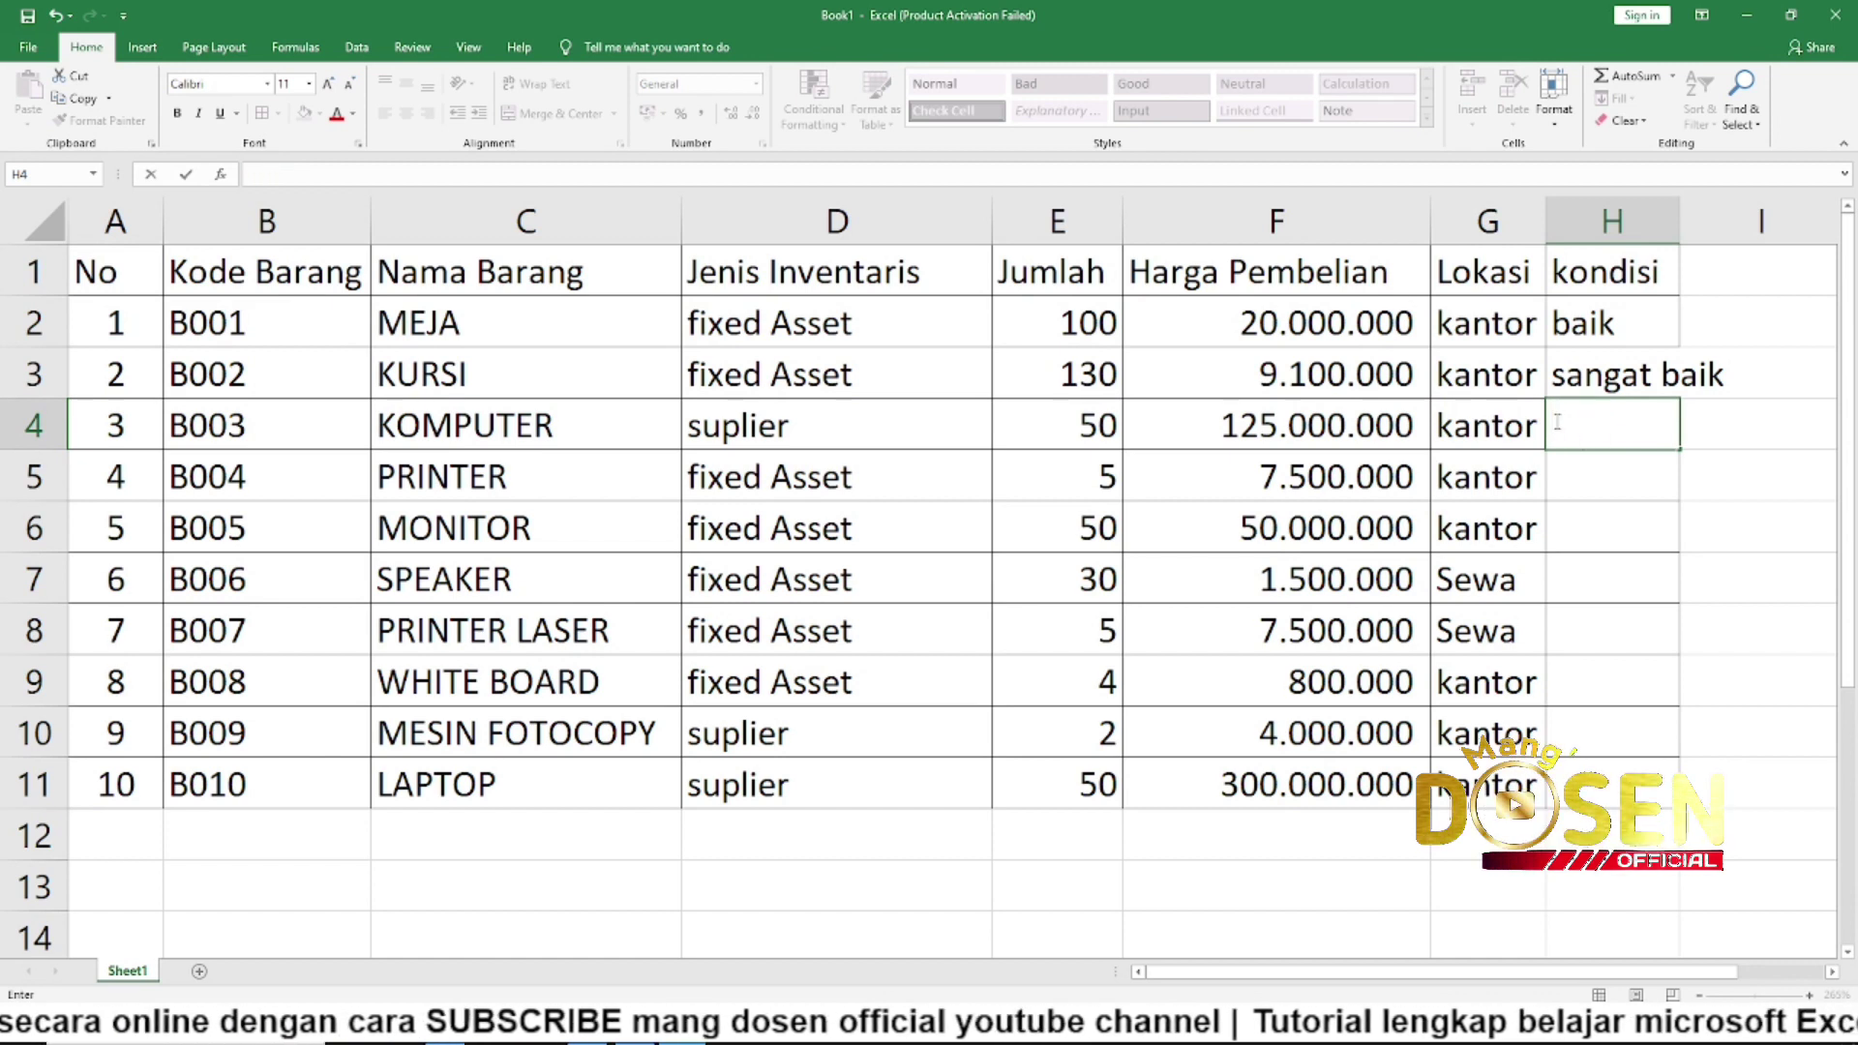
pyautogui.write('rusak')
pyautogui.press('Return')
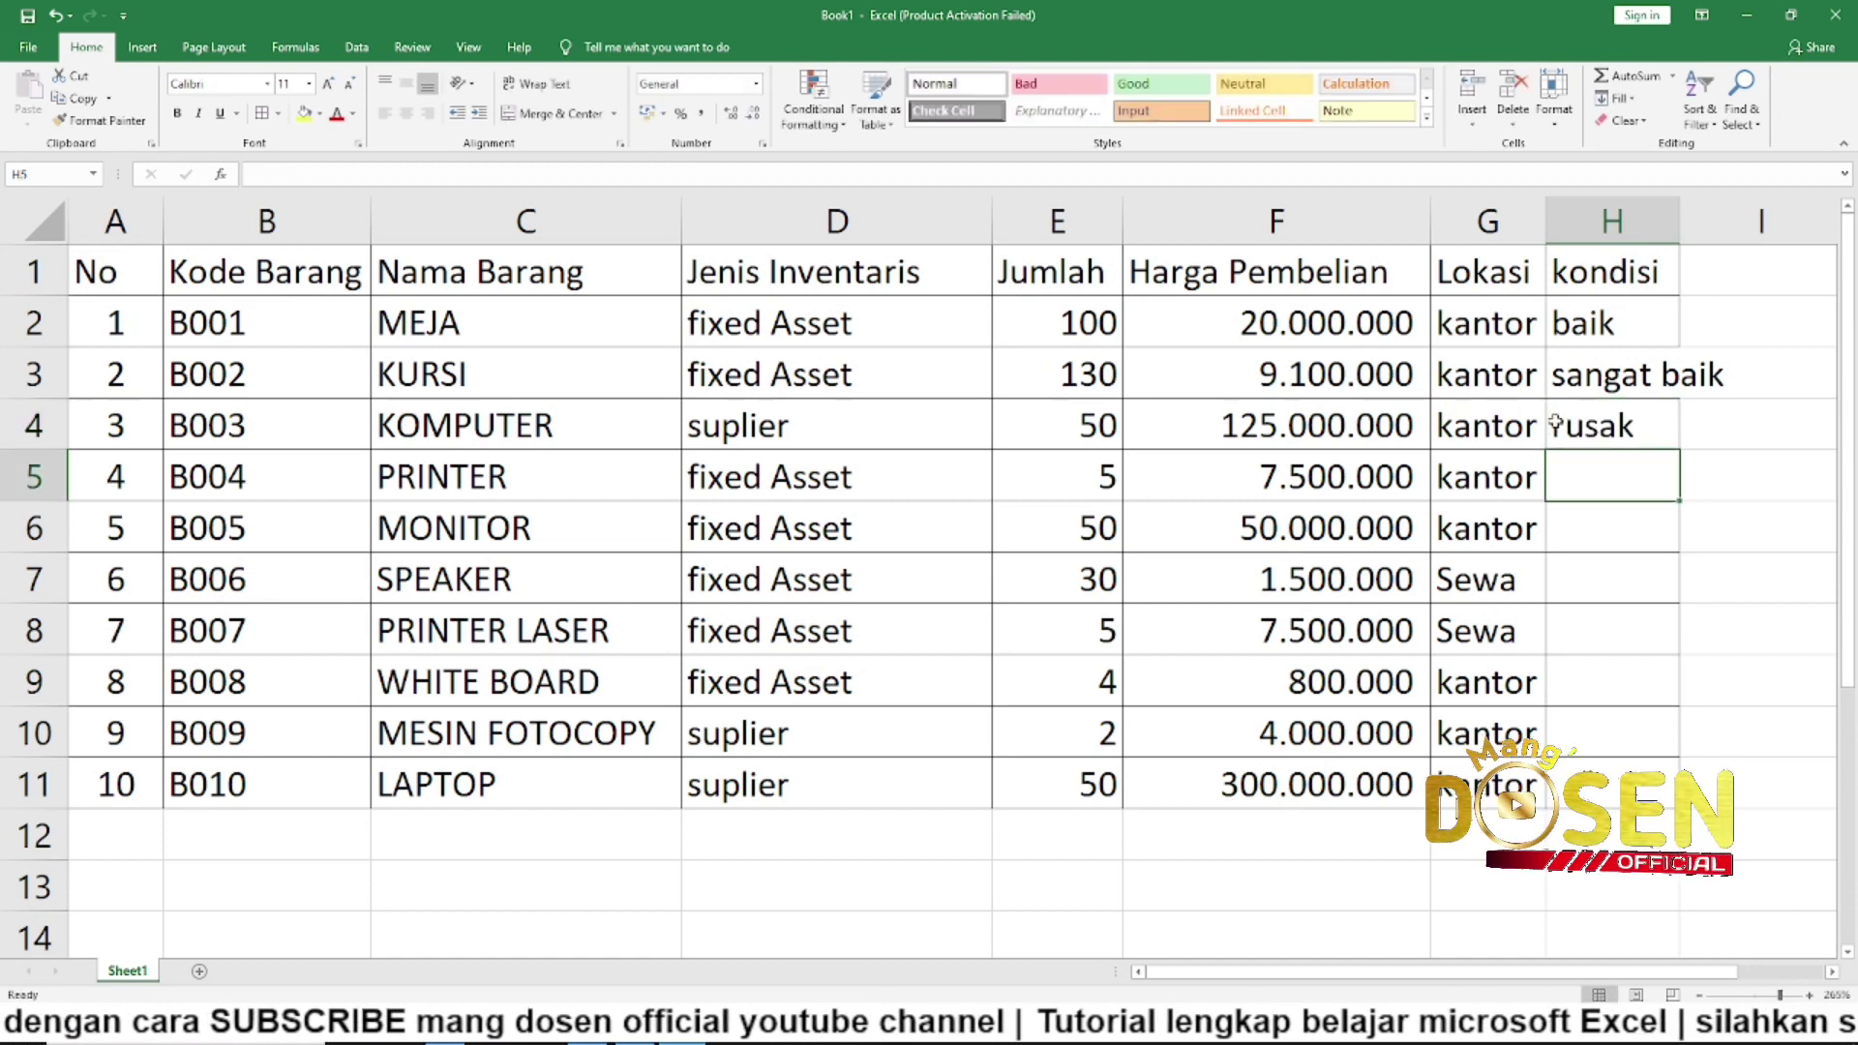
# Enter "baik" as the kondisi of PRINTER and copy it to the SPEAKER through LAPTOP rows
pyautogui.write('baik')
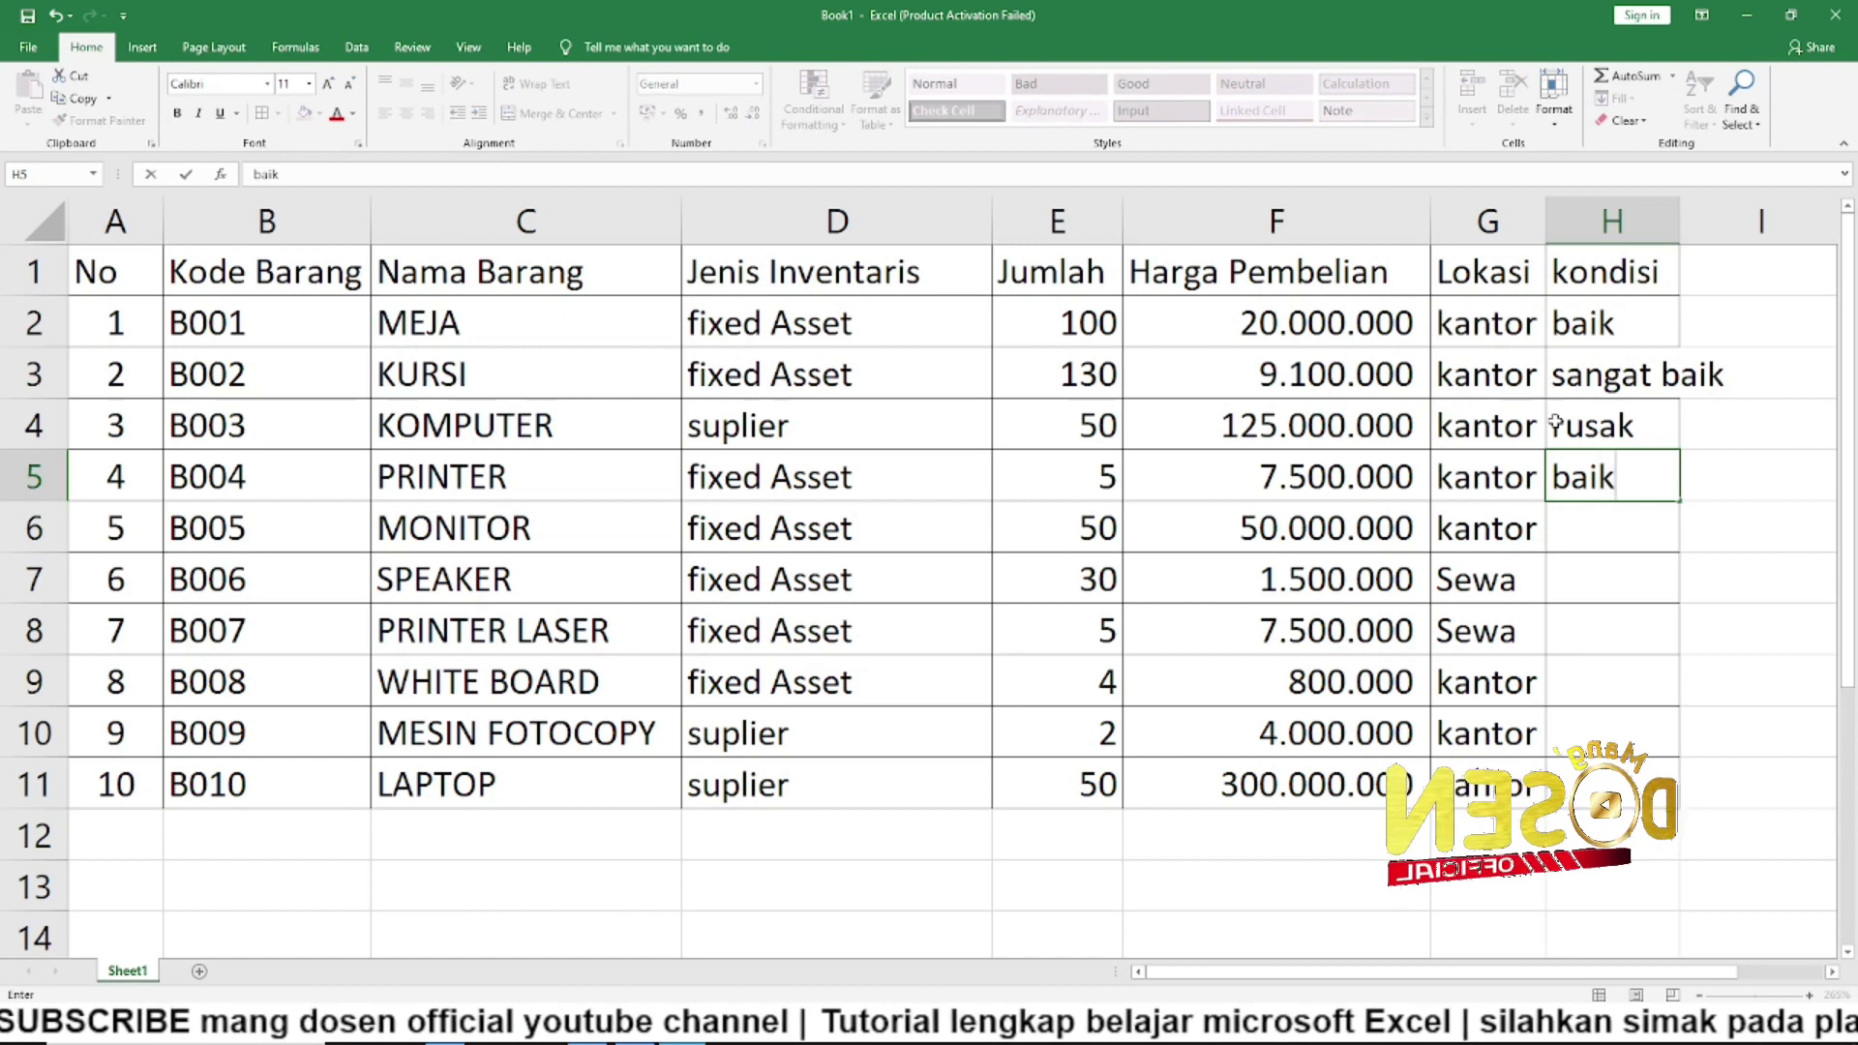
pyautogui.press('Return')
pyautogui.press('Up')
pyautogui.hotkey('ctrl', 'c')
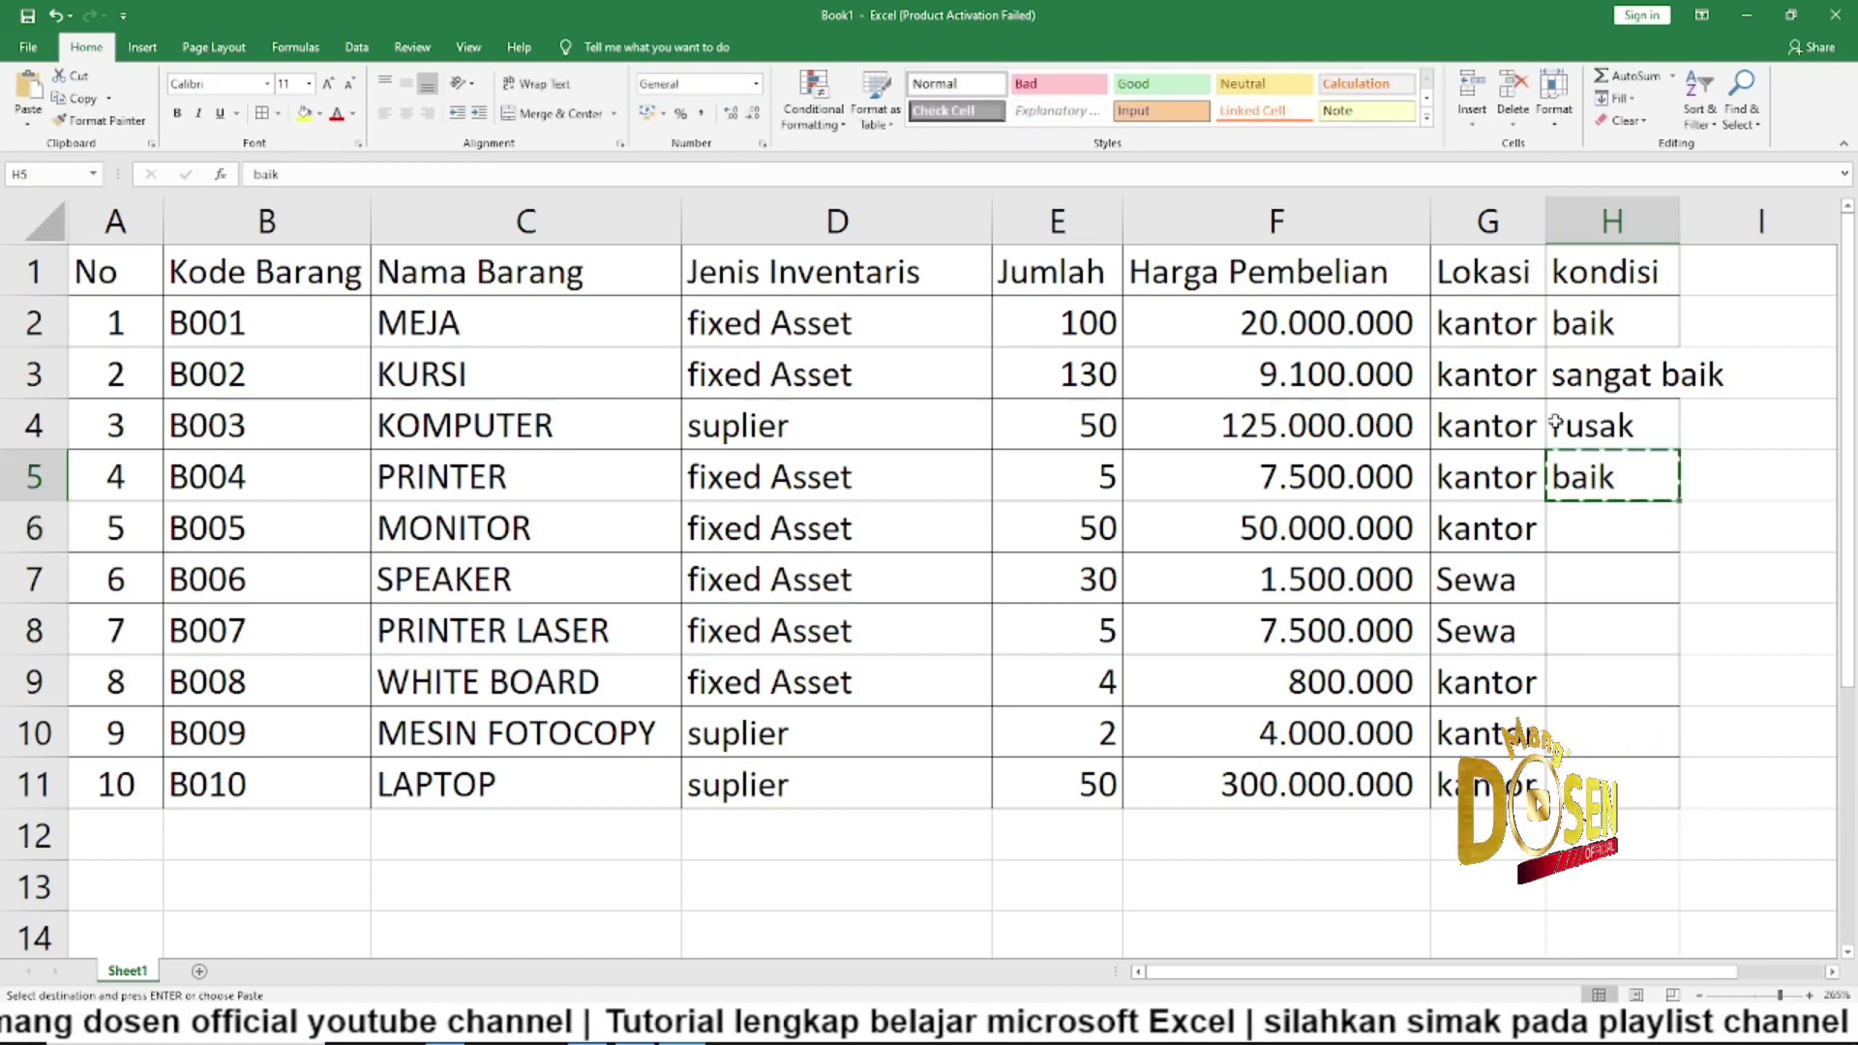
pyautogui.press('Down')
pyautogui.press('Down')
pyautogui.hotkey('shift', 'Down')
pyautogui.hotkey('shift', 'Down')
pyautogui.hotkey('shift', 'Down')
pyautogui.hotkey('shift', 'Down')
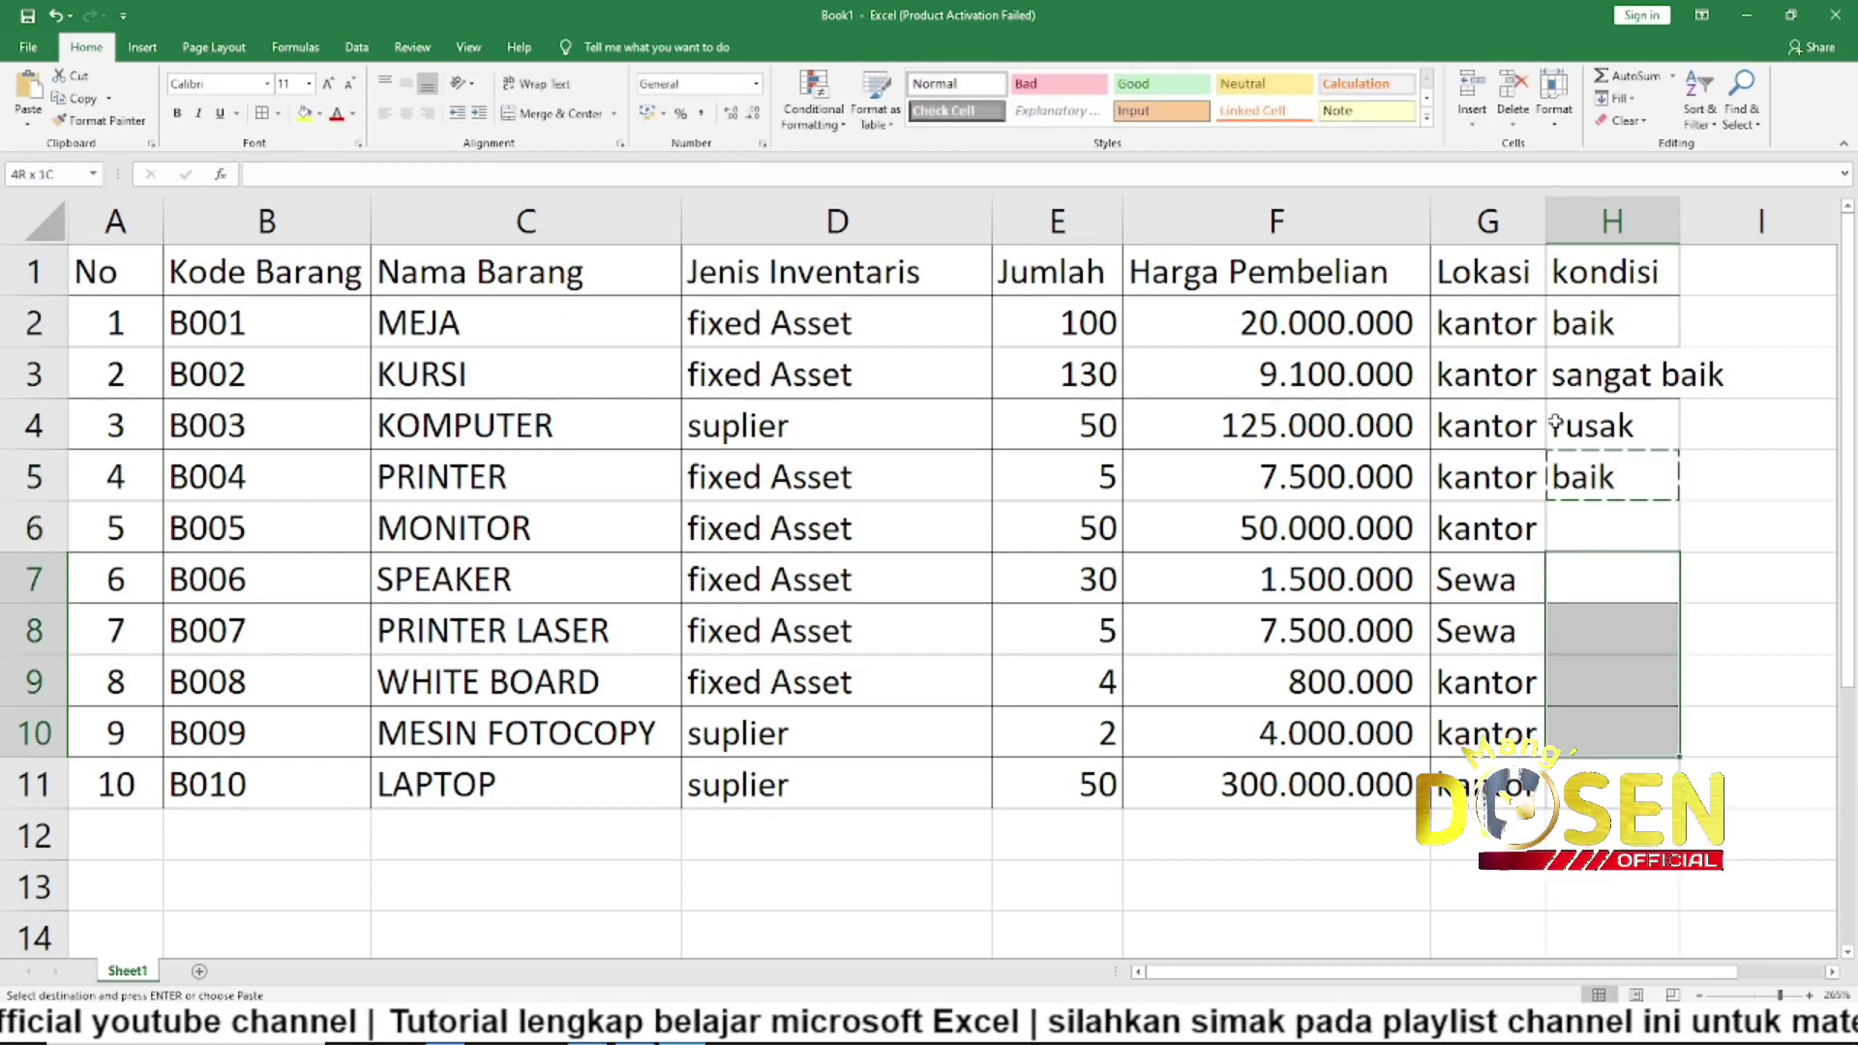
pyautogui.hotkey('ctrl', 'v')
# Copy "rusak" from the KOMPUTER row to the kondisi of MONITOR and widen column H to fit its longest entry
pyautogui.press('Up')
pyautogui.press('Up')
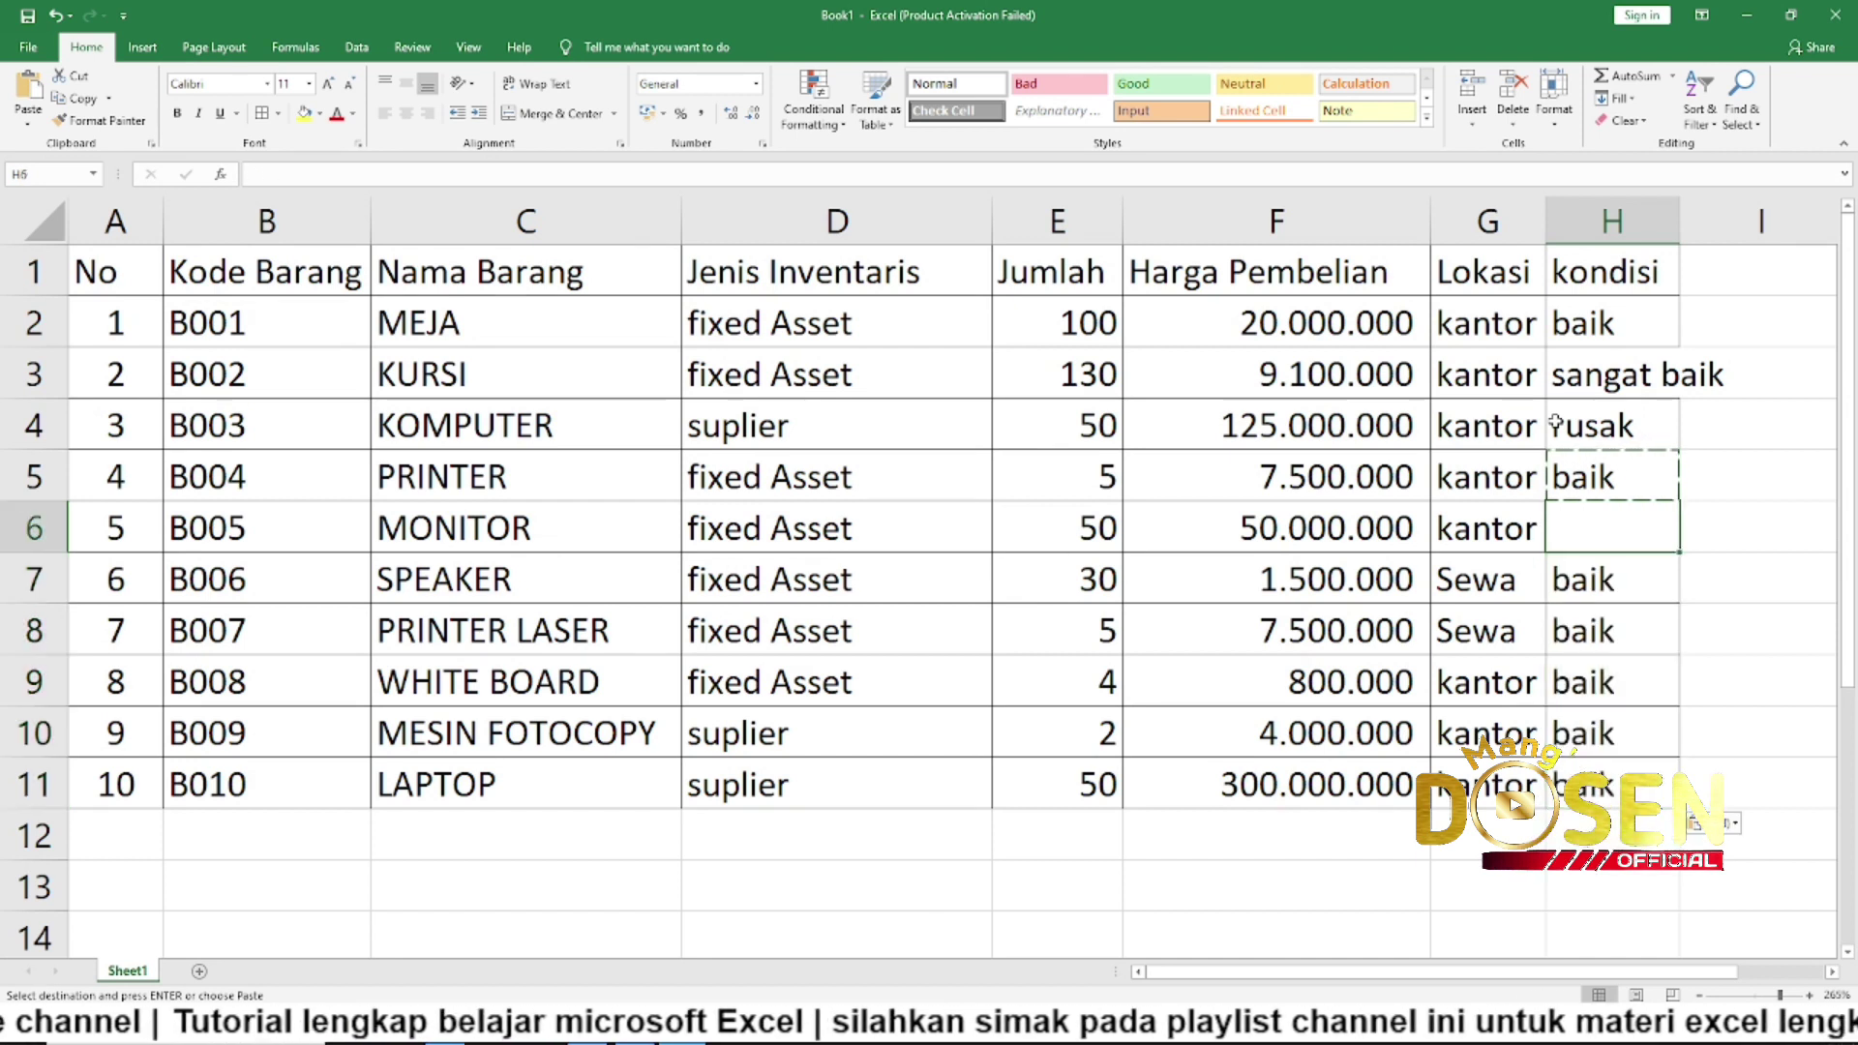
pyautogui.press('Up')
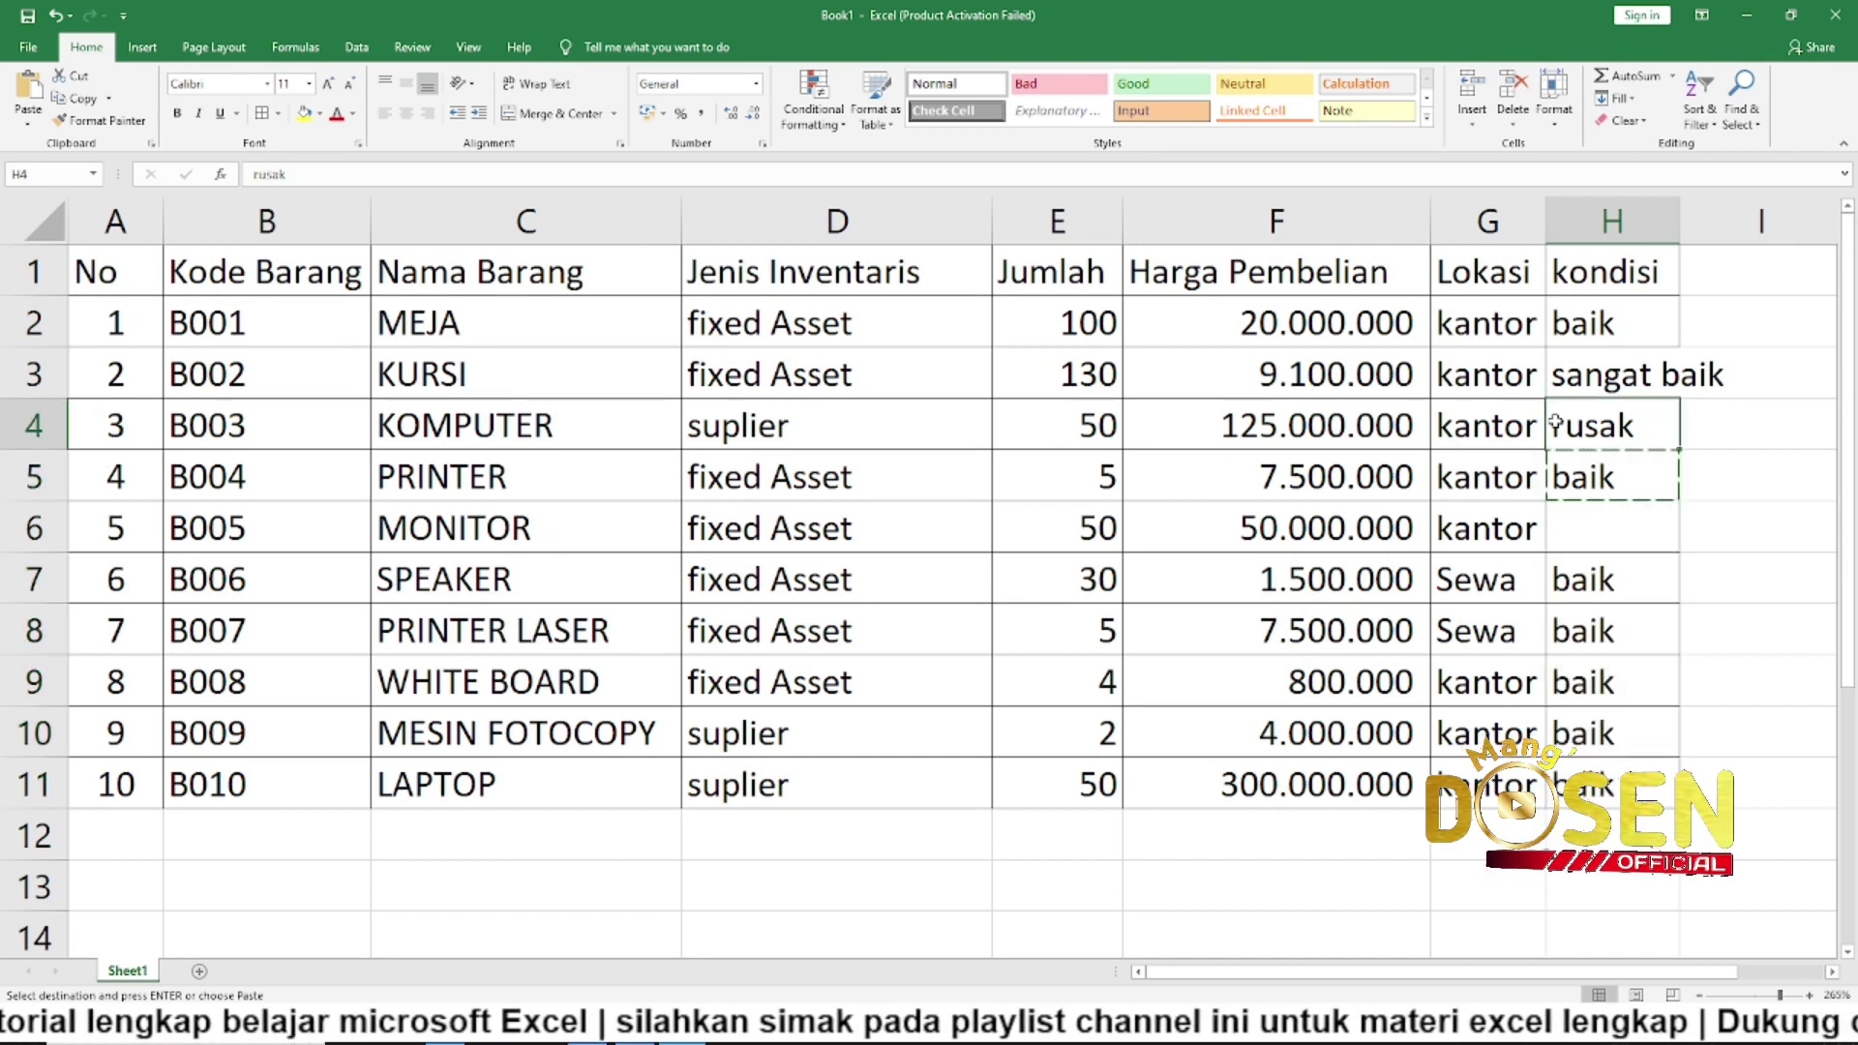
pyautogui.hotkey('ctrl', 'c')
pyautogui.press('Down')
pyautogui.press('Down')
pyautogui.hotkey('ctrl', 'v')
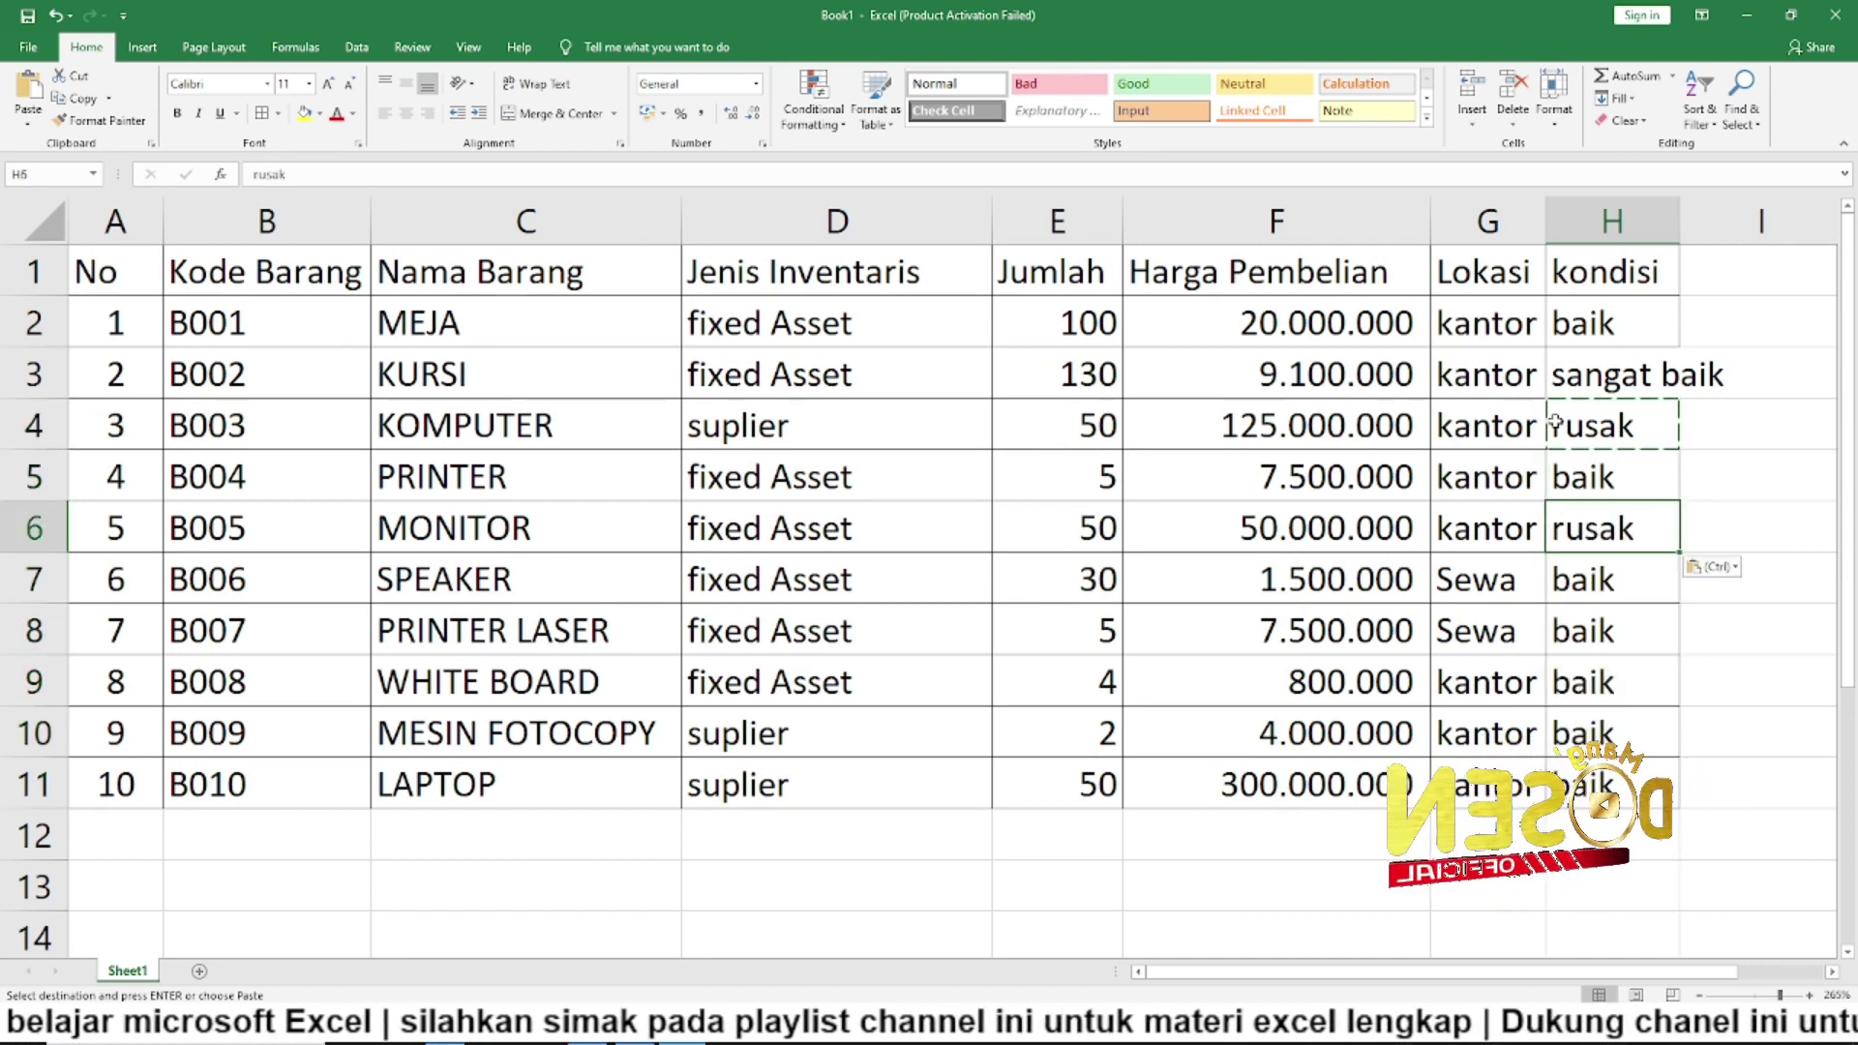
pyautogui.moveTo(1680, 222); pyautogui.dragTo(1737, 254)
pyautogui.click(1525, 413)
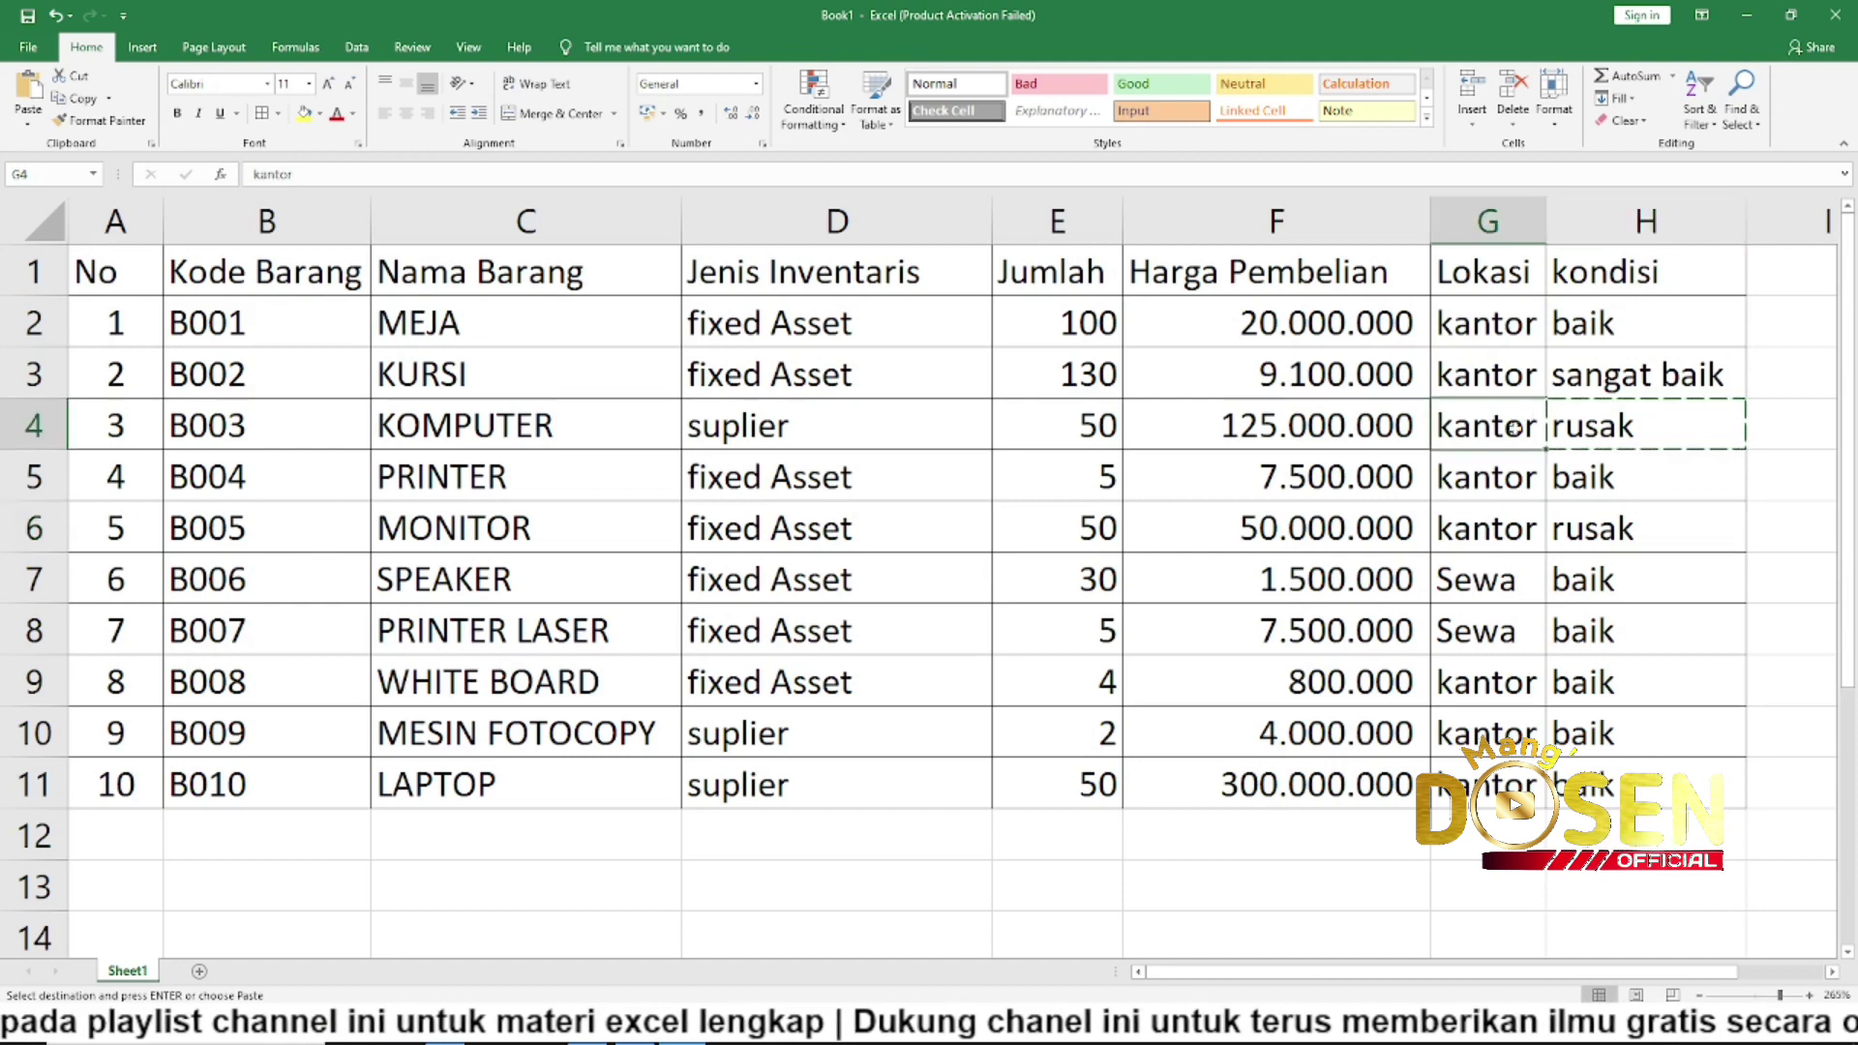
# Fill the header row A1:H1 with light green
pyautogui.moveTo(135, 274); pyautogui.dragTo(1601, 271)
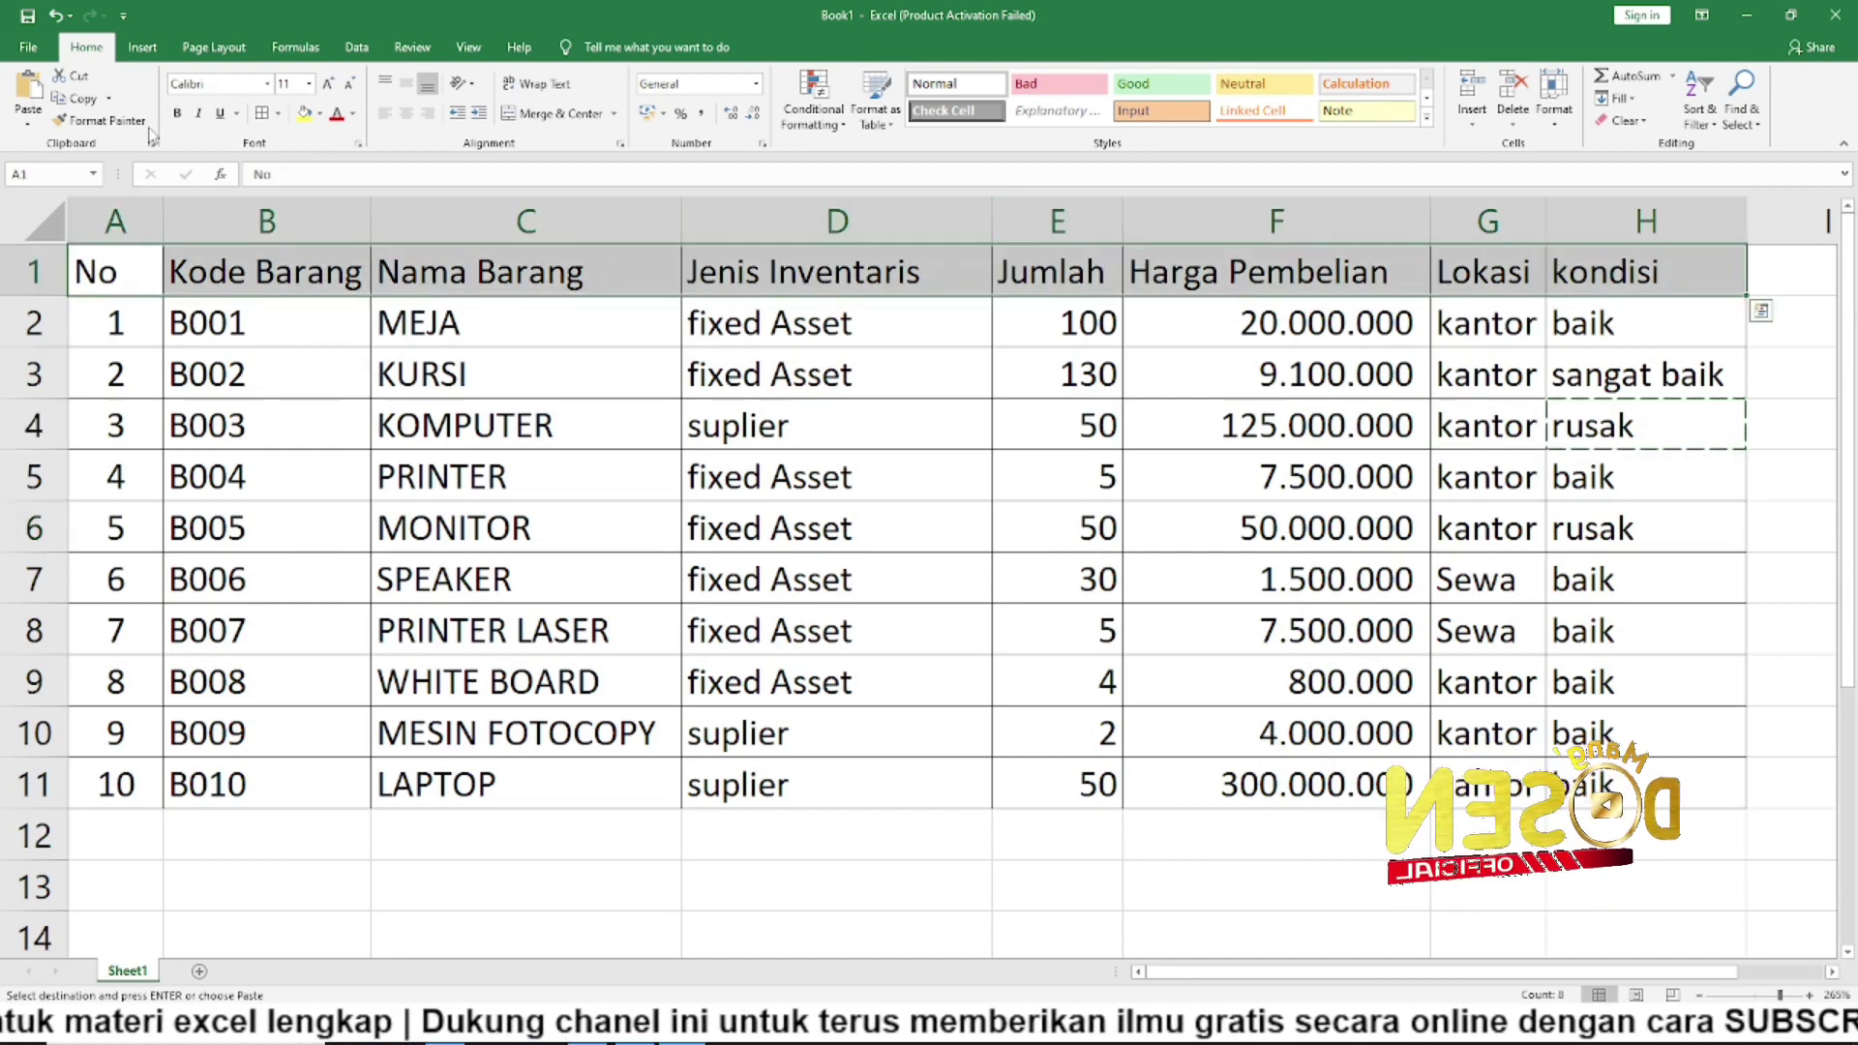
pyautogui.click(318, 117)
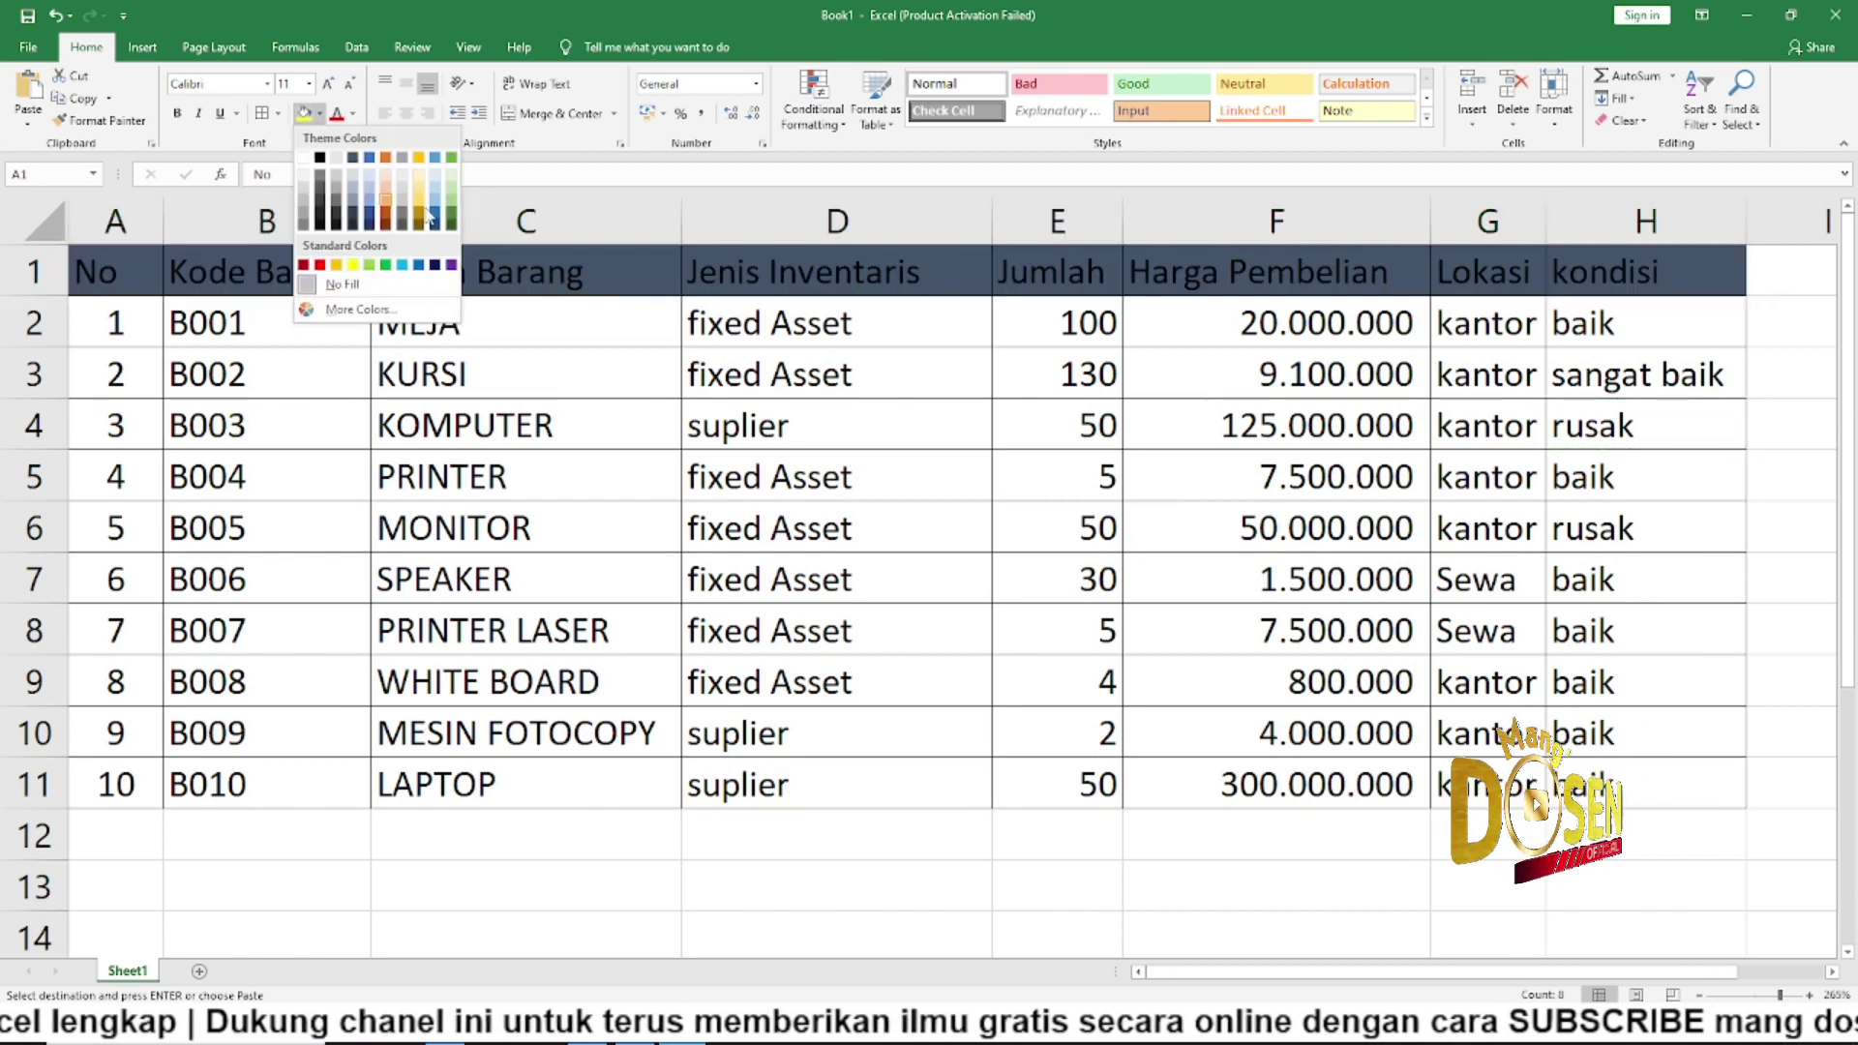
pyautogui.click(450, 210)
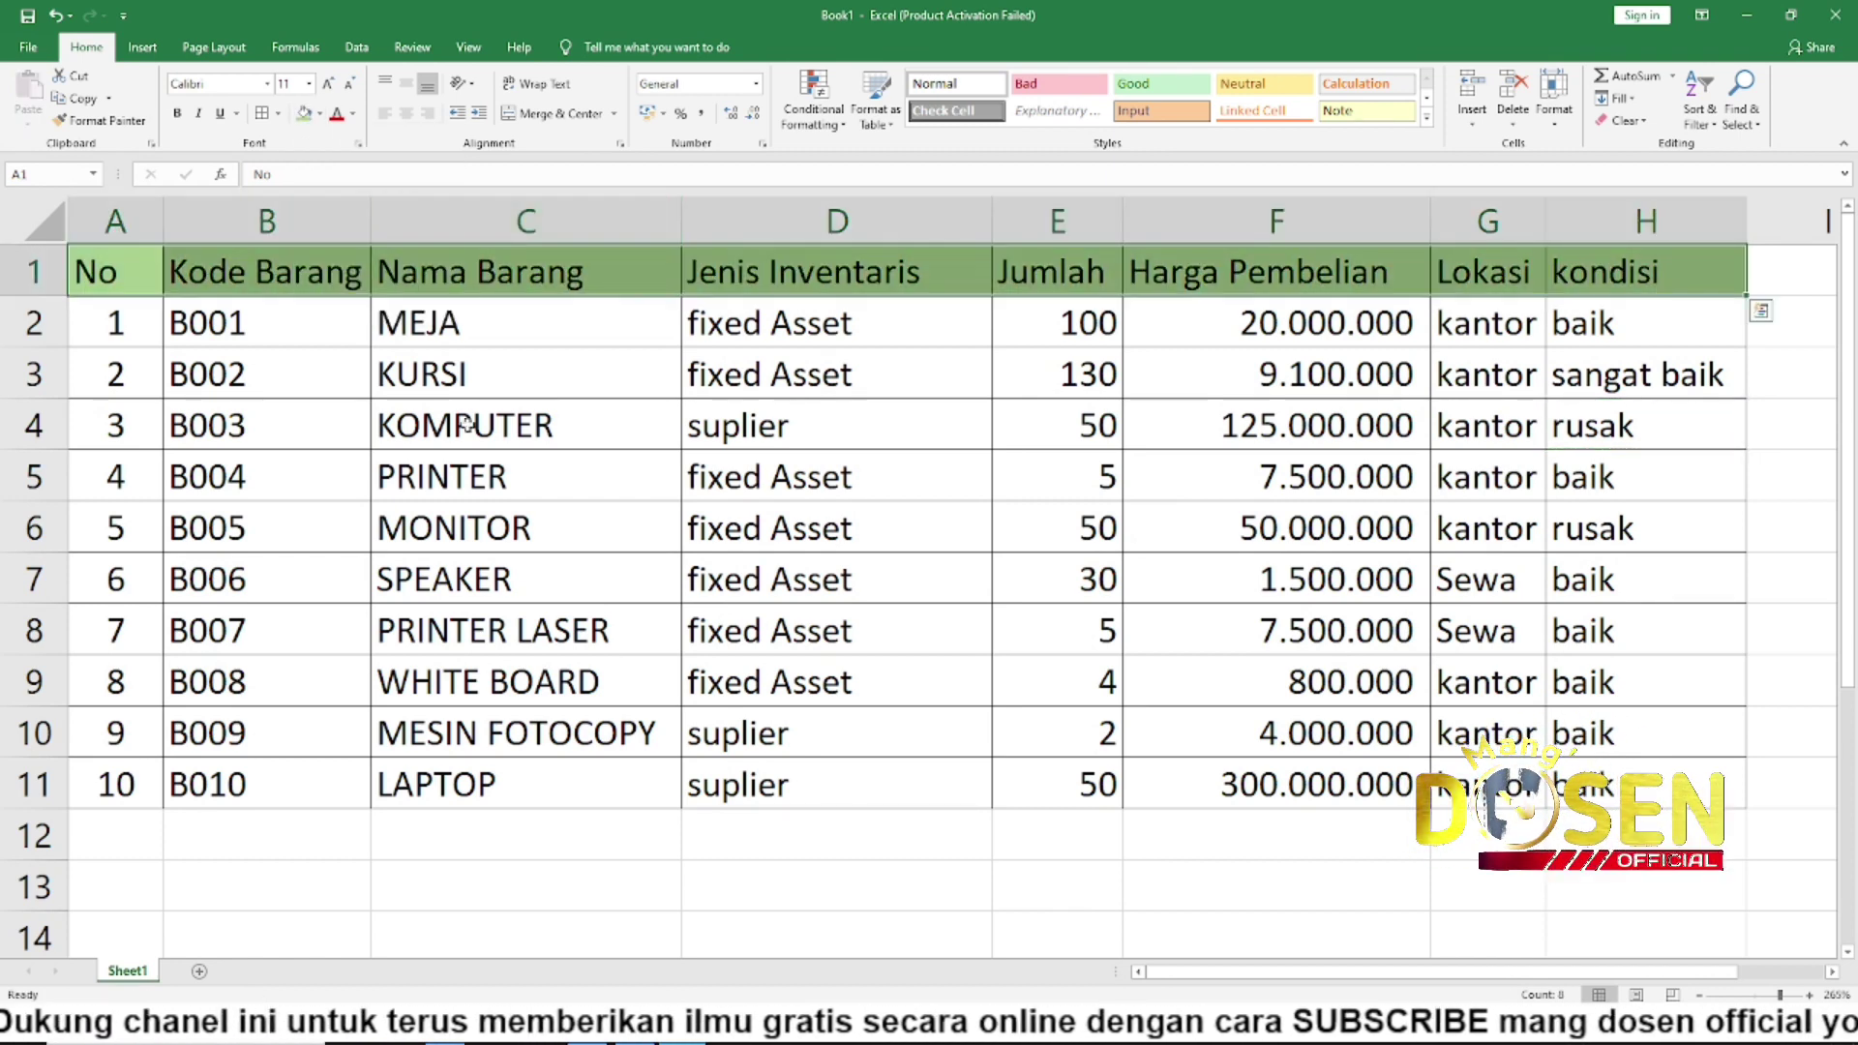
# Set the header row's font colour to dark orange after trying a white shade
pyautogui.click(353, 113)
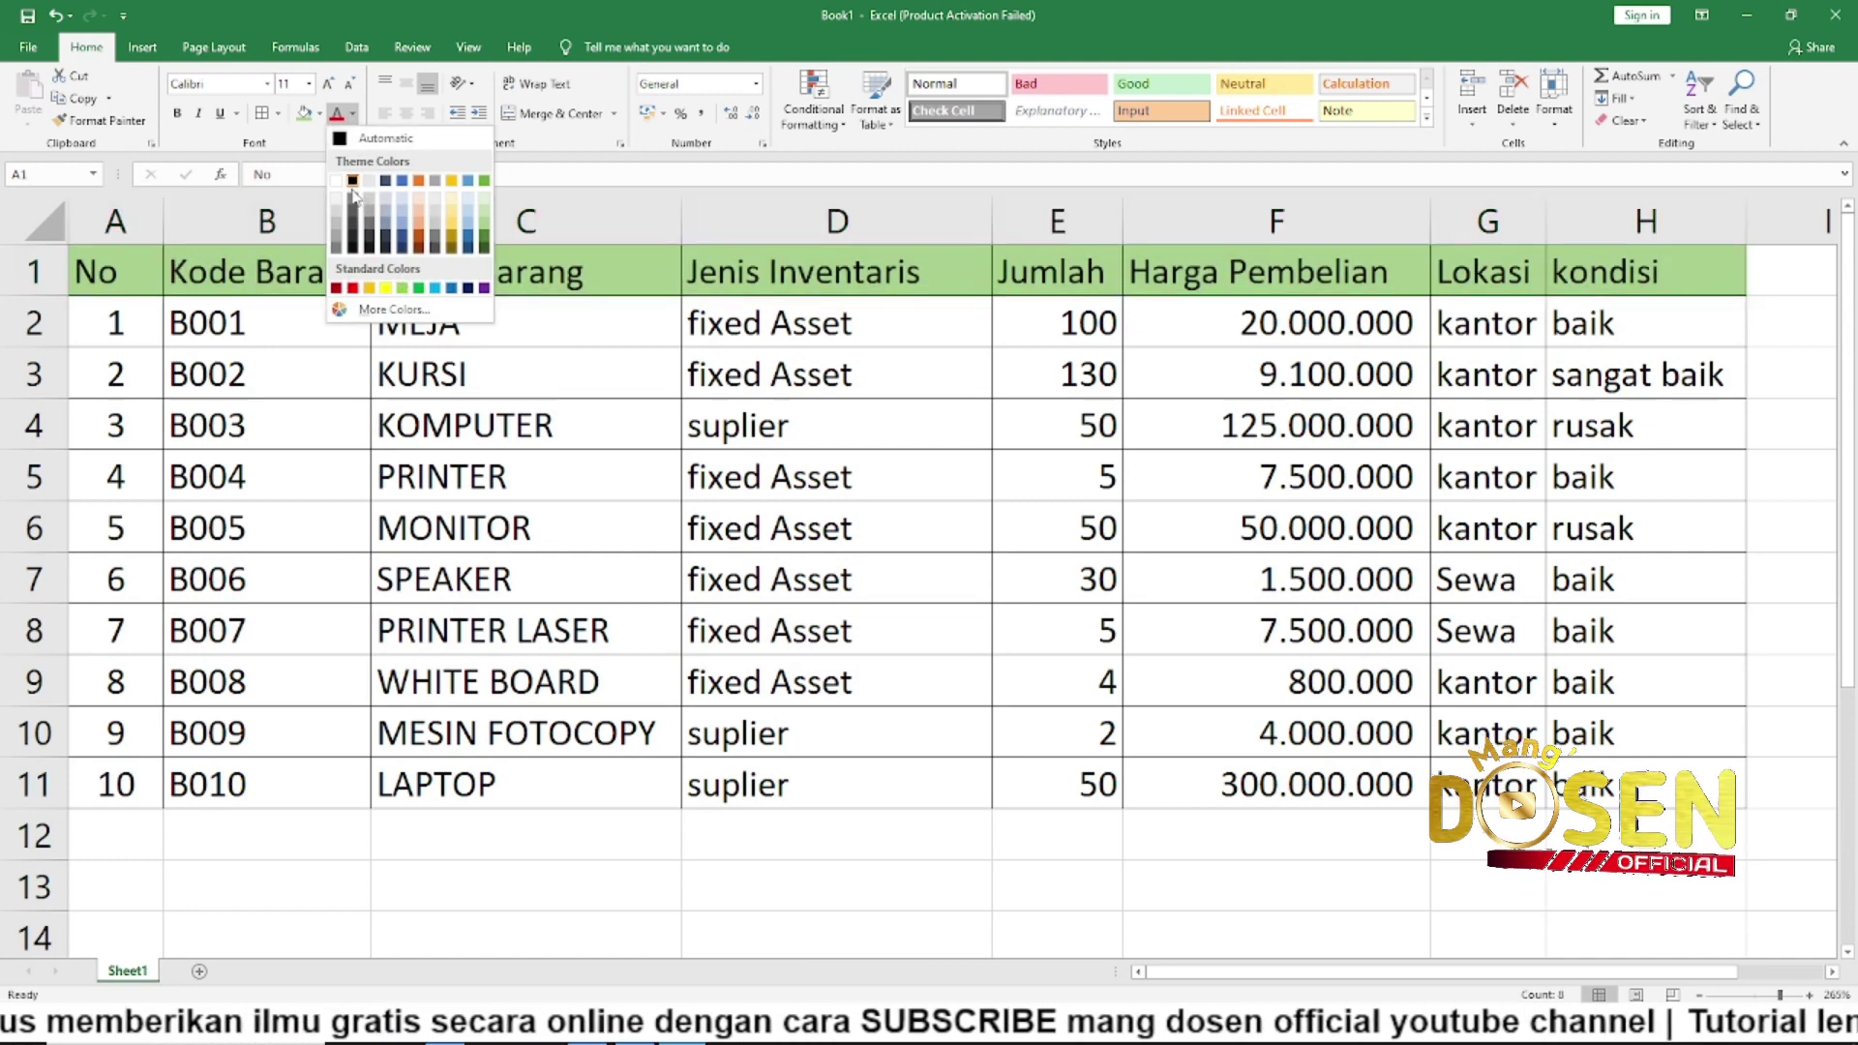
pyautogui.click(355, 197)
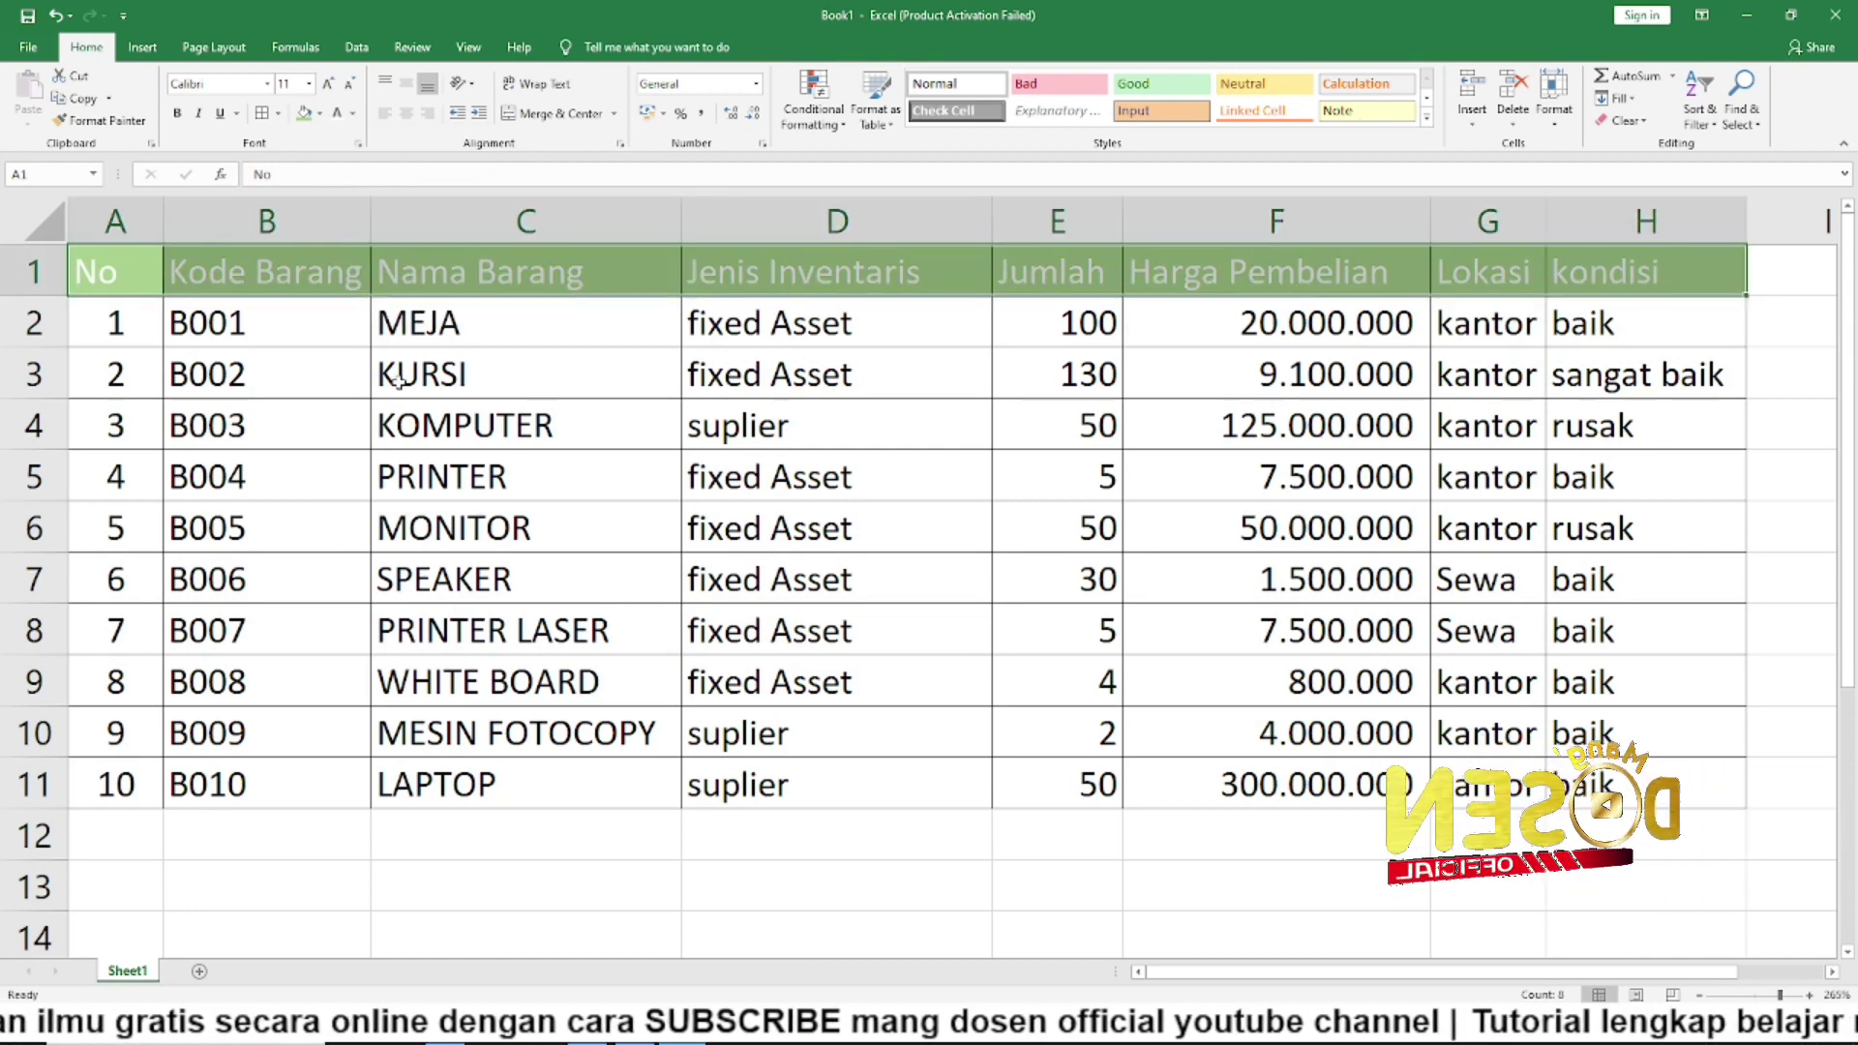
pyautogui.click(353, 113)
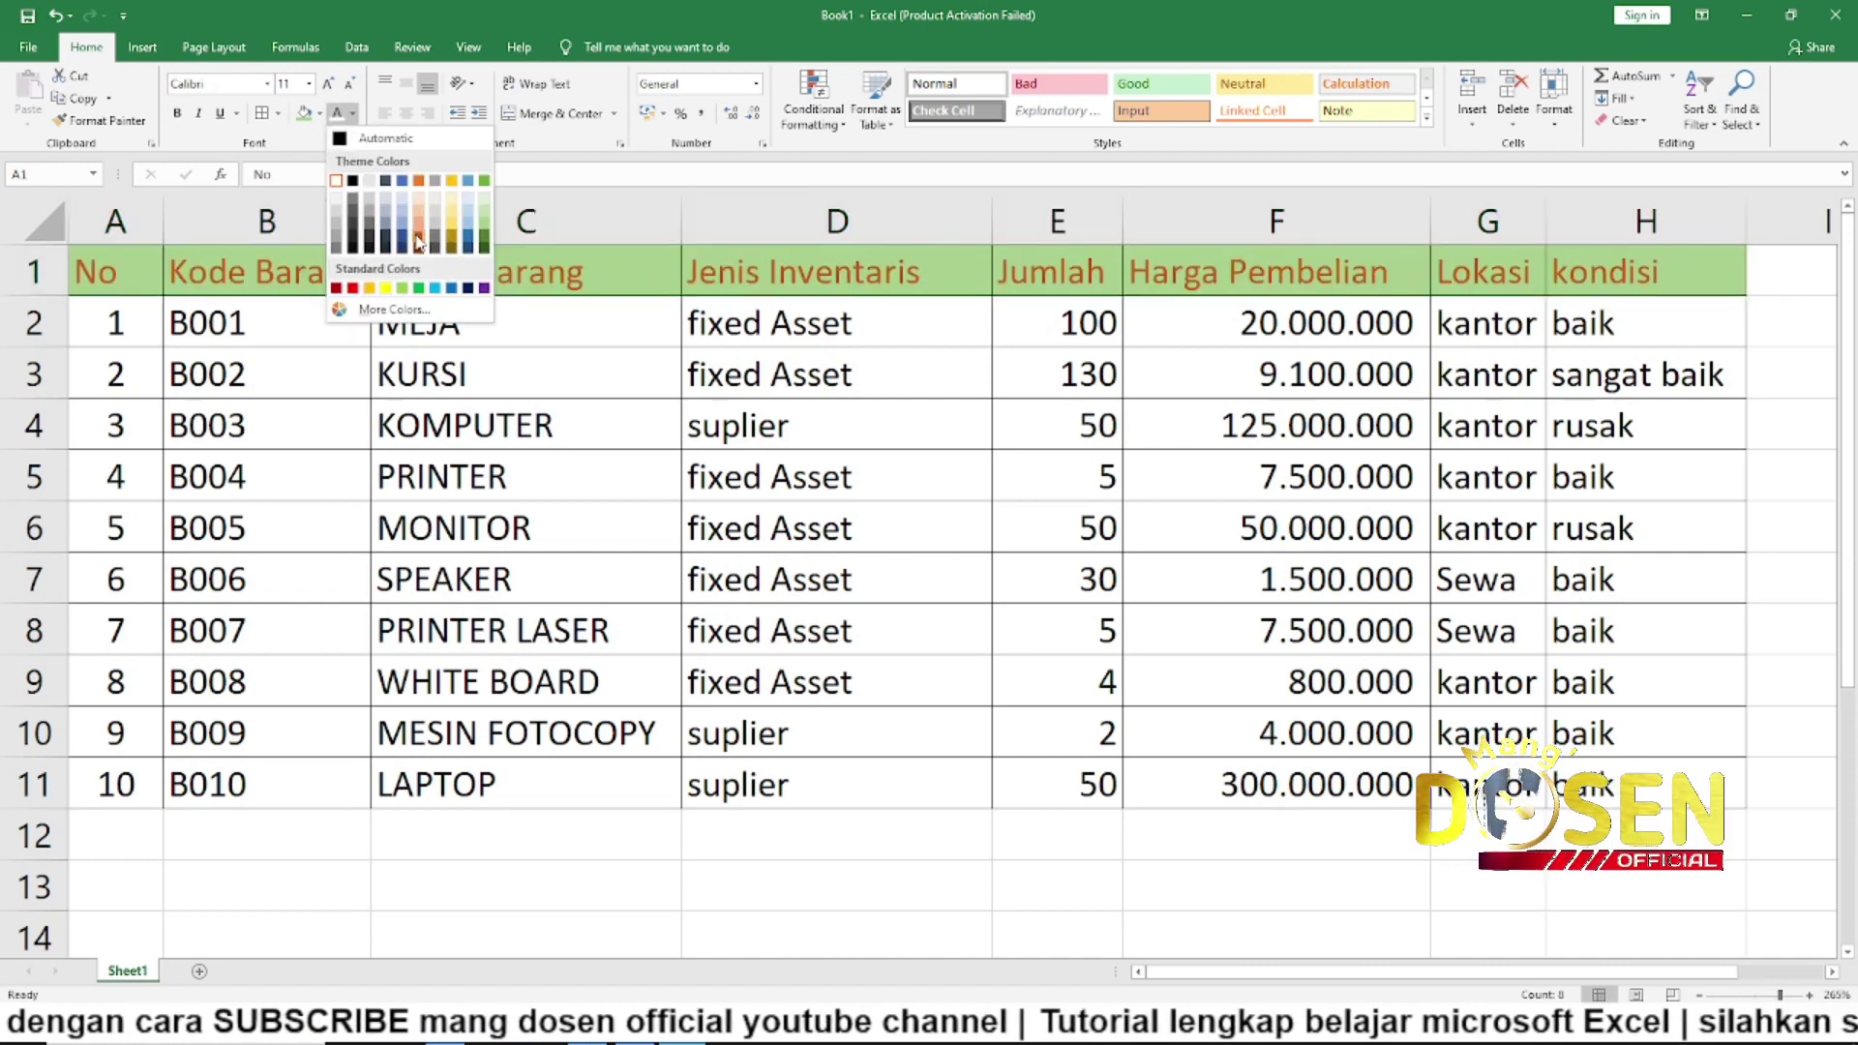
pyautogui.click(418, 241)
pyautogui.click(527, 530)
pyautogui.click(194, 364)
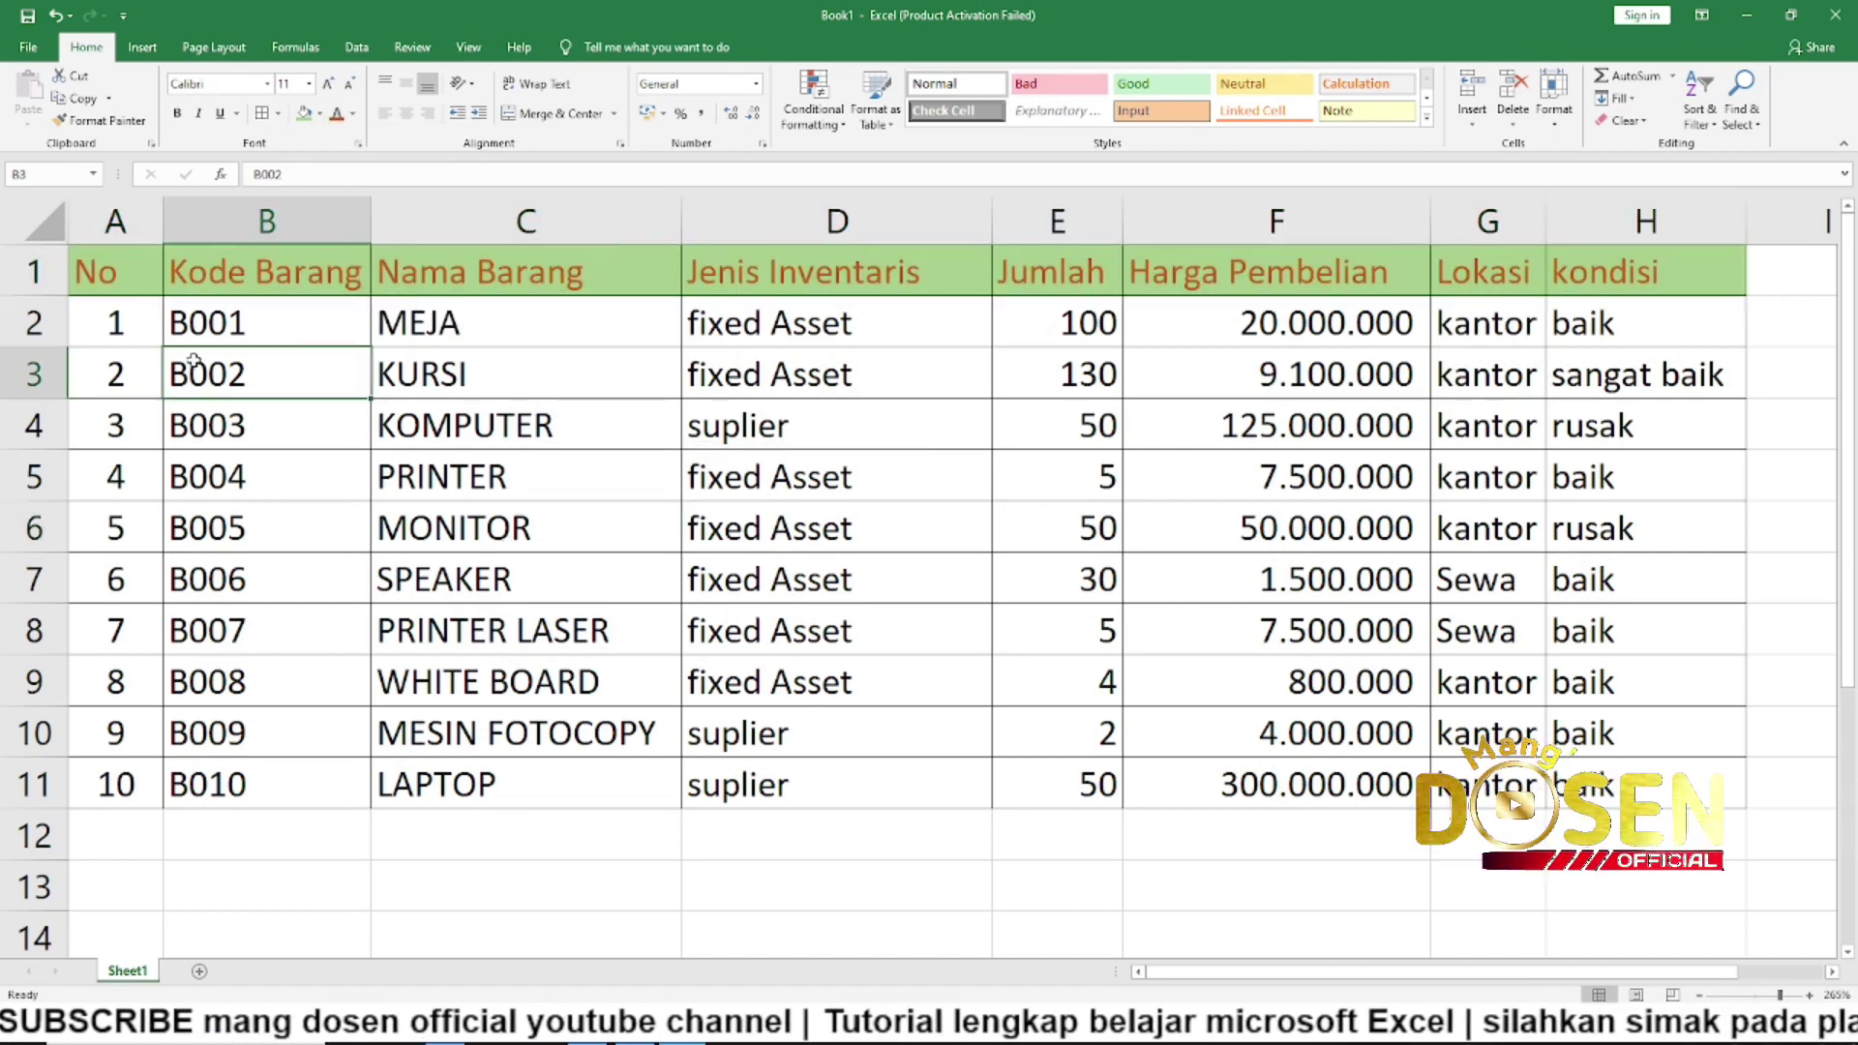
# Apply All Borders to the table range A1:H10
pyautogui.scroll(-1, 849, 681)
pyautogui.scroll(1, 848, 682)
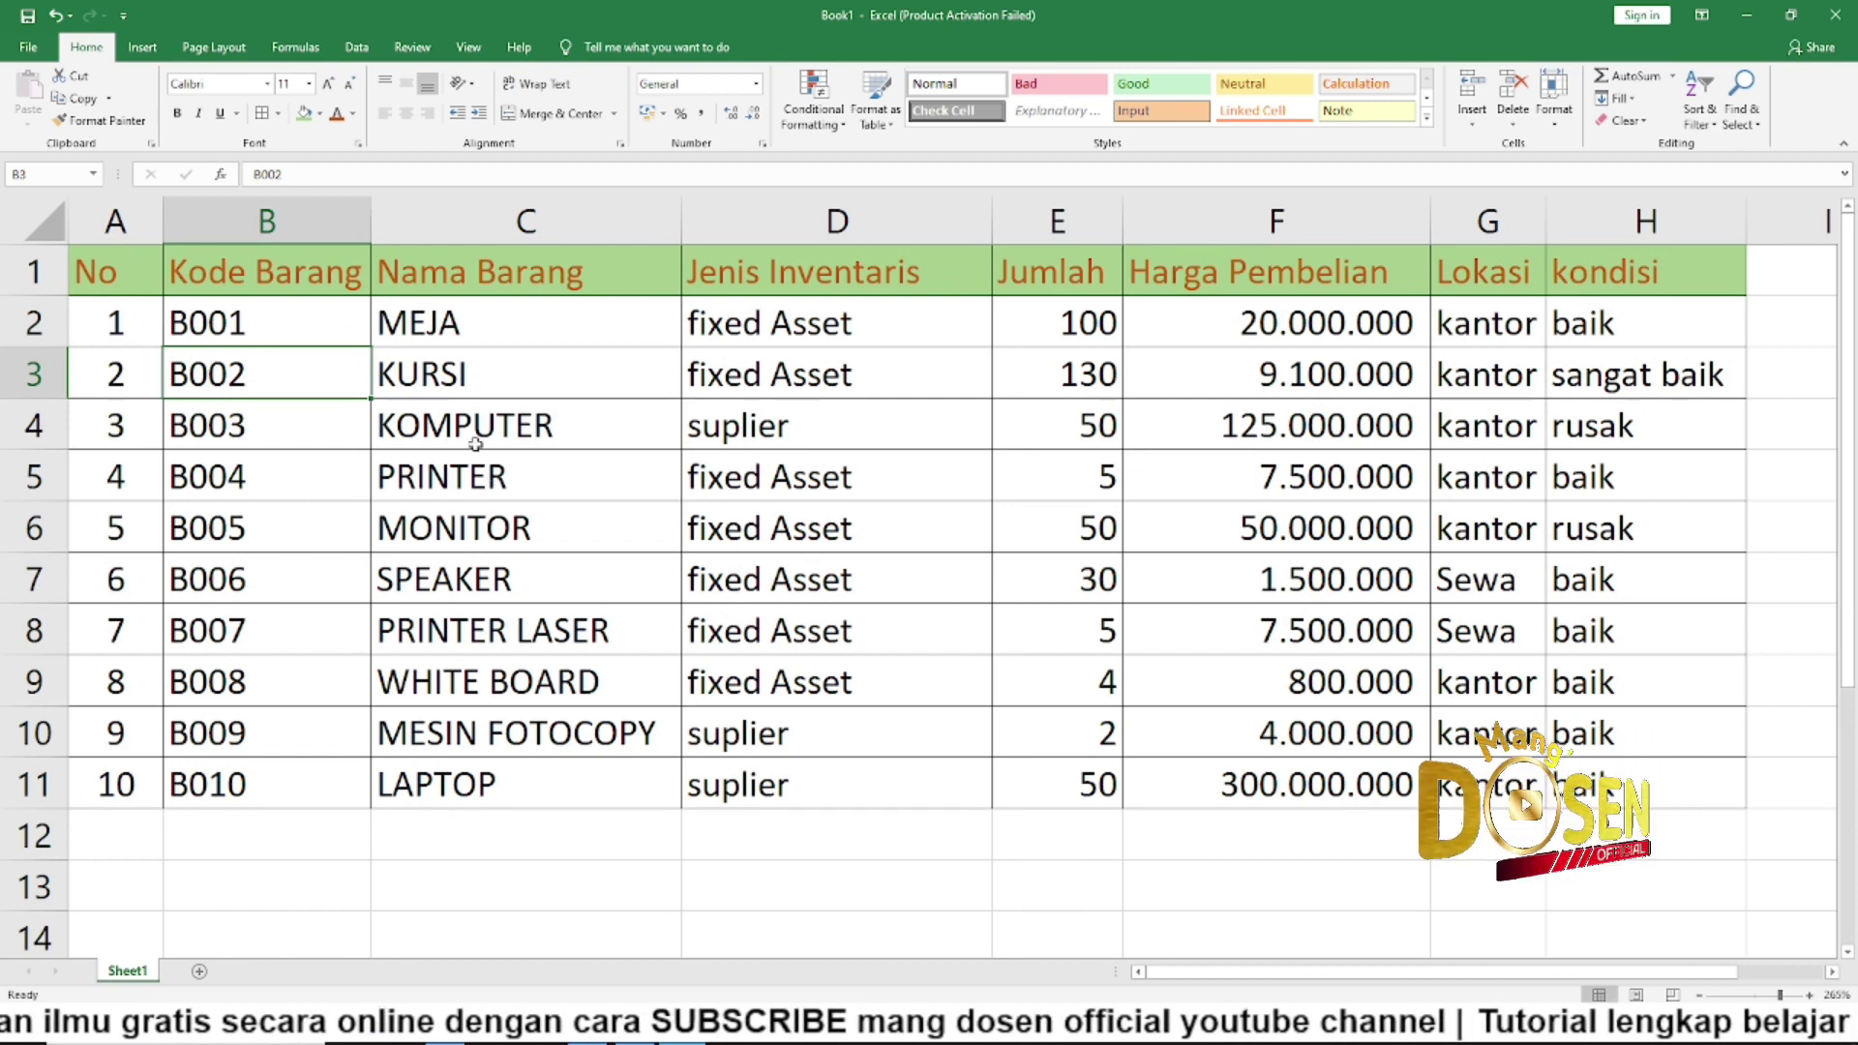
pyautogui.moveTo(134, 273); pyautogui.dragTo(1733, 789)
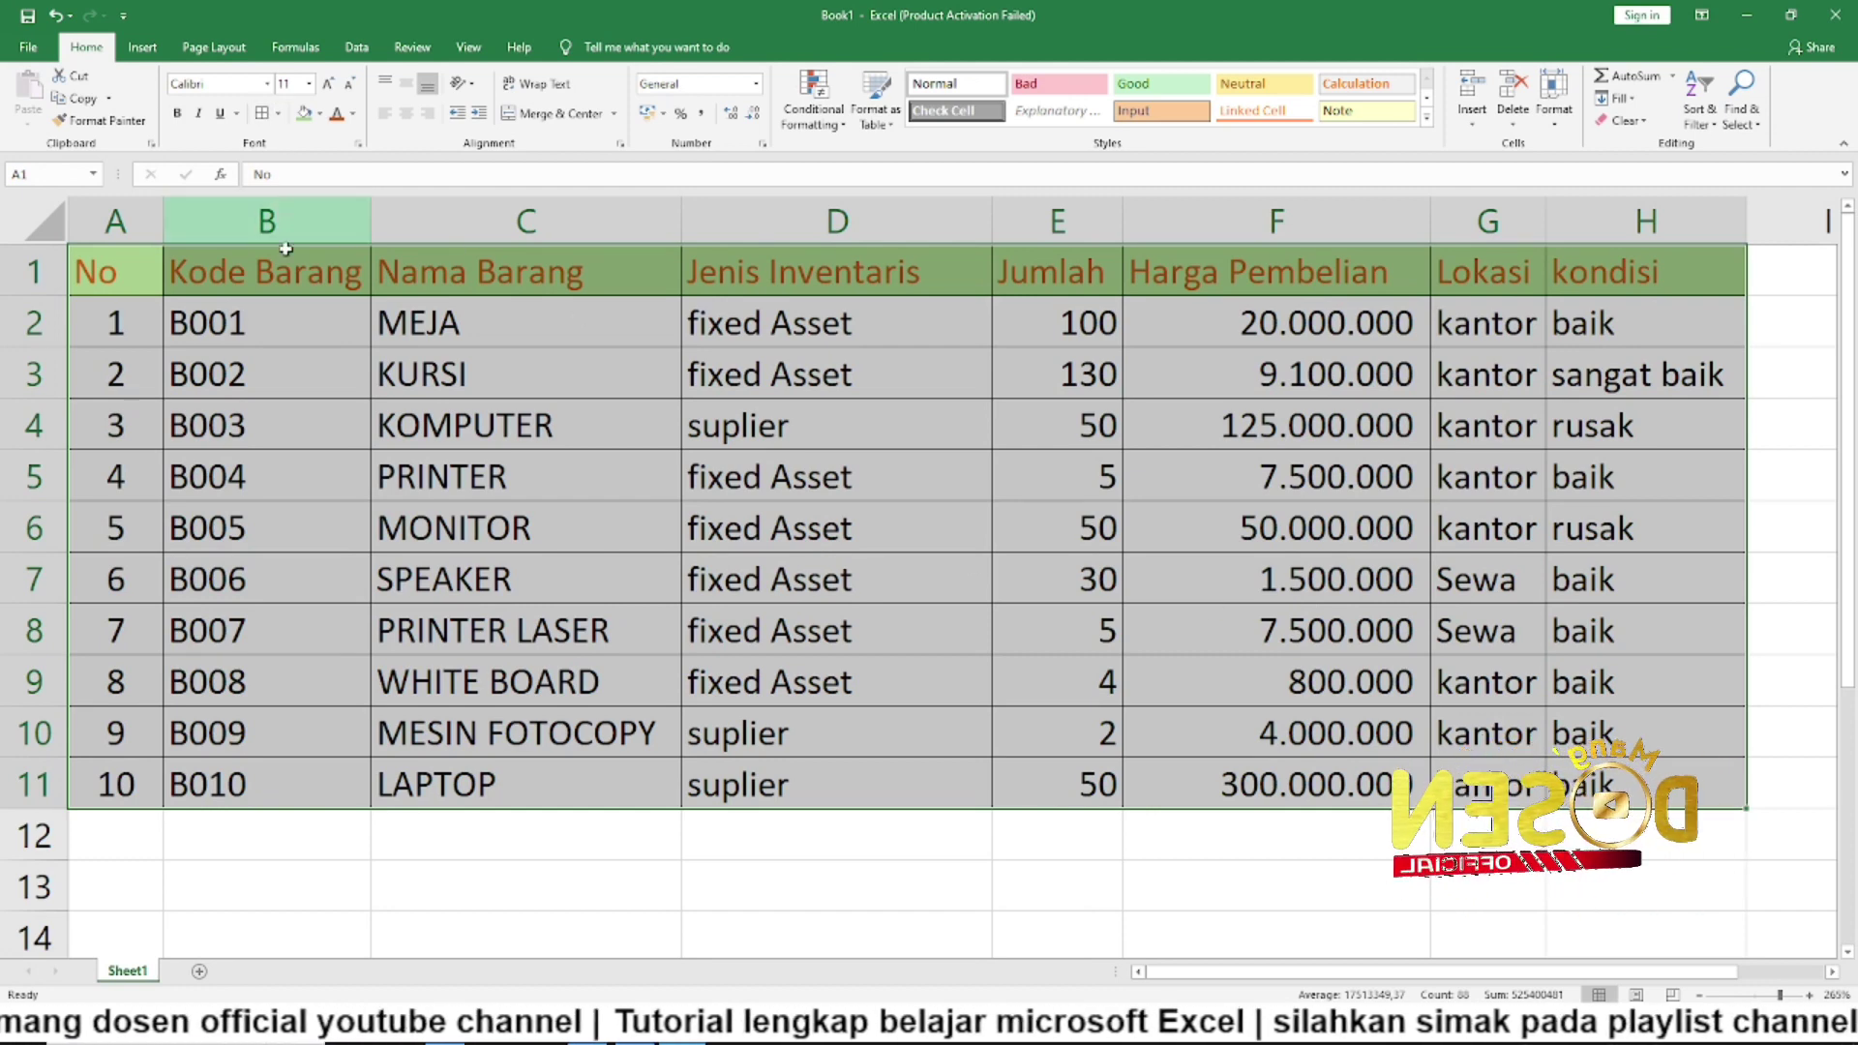
pyautogui.click(312, 381)
pyautogui.moveTo(145, 290); pyautogui.dragTo(1665, 735)
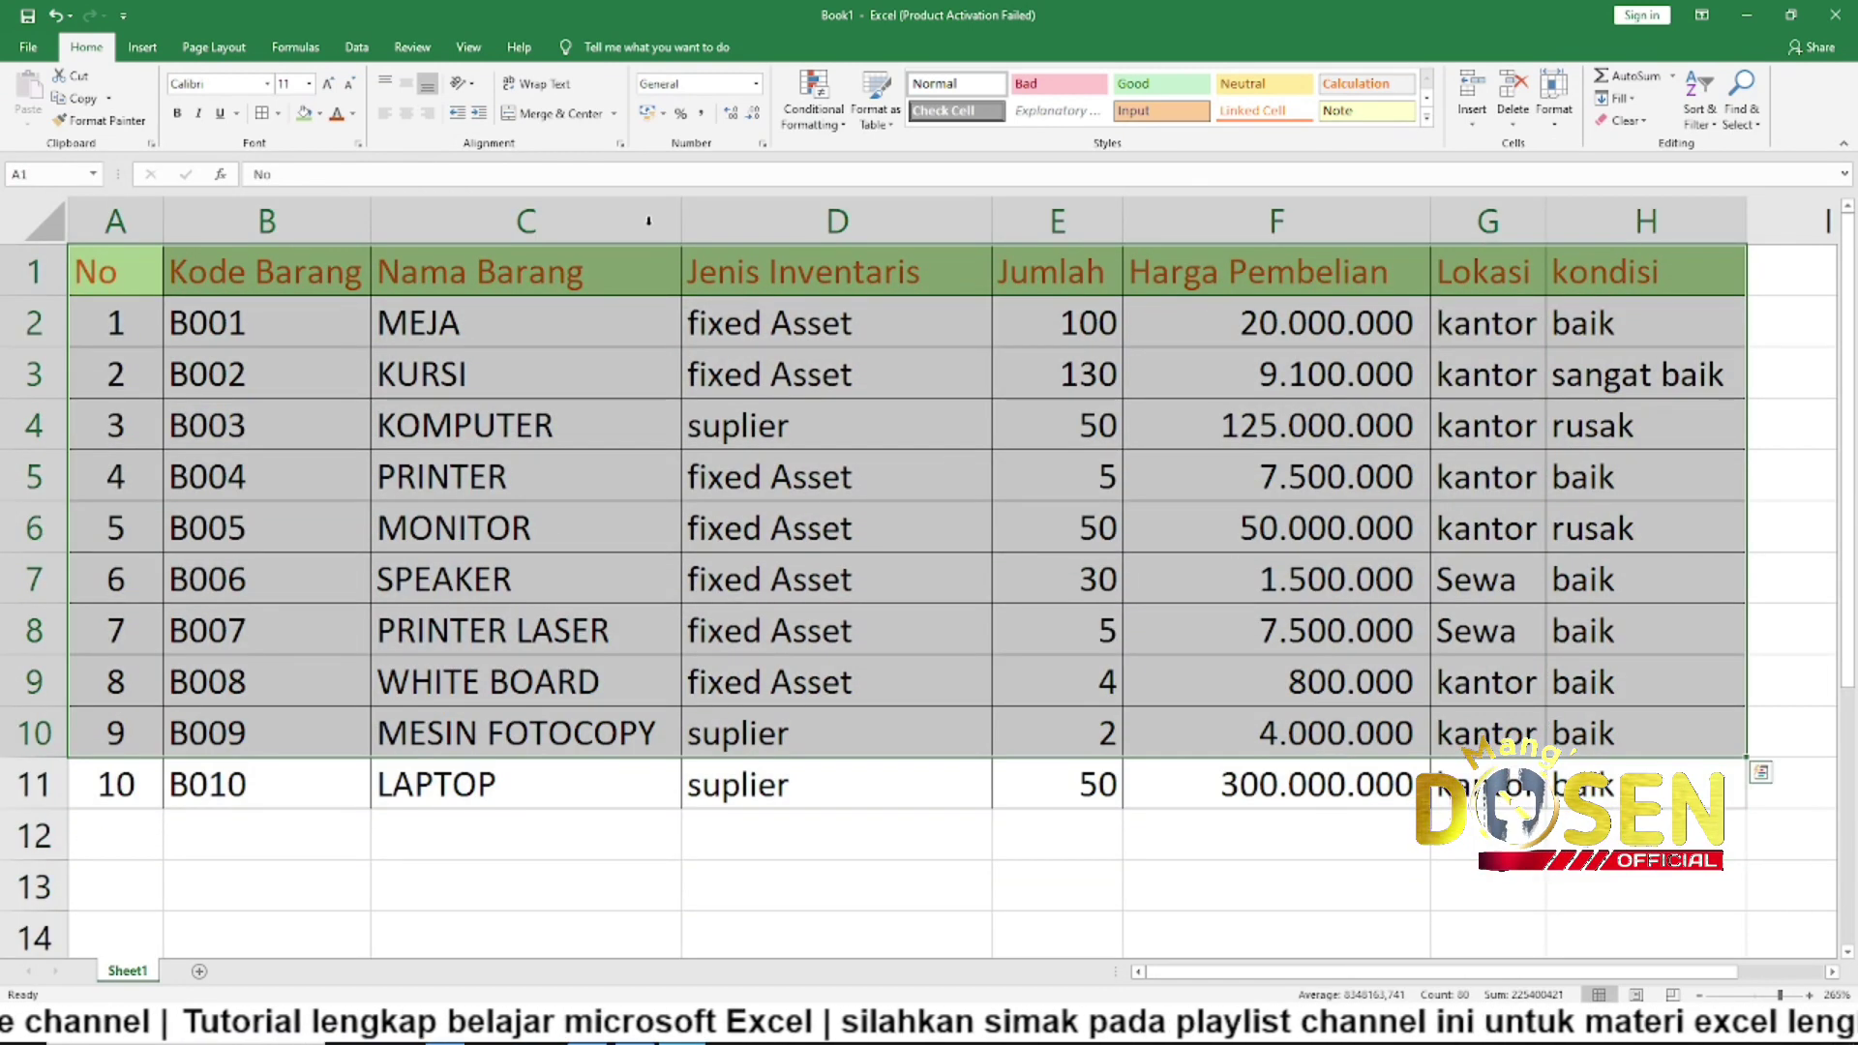
pyautogui.click(277, 113)
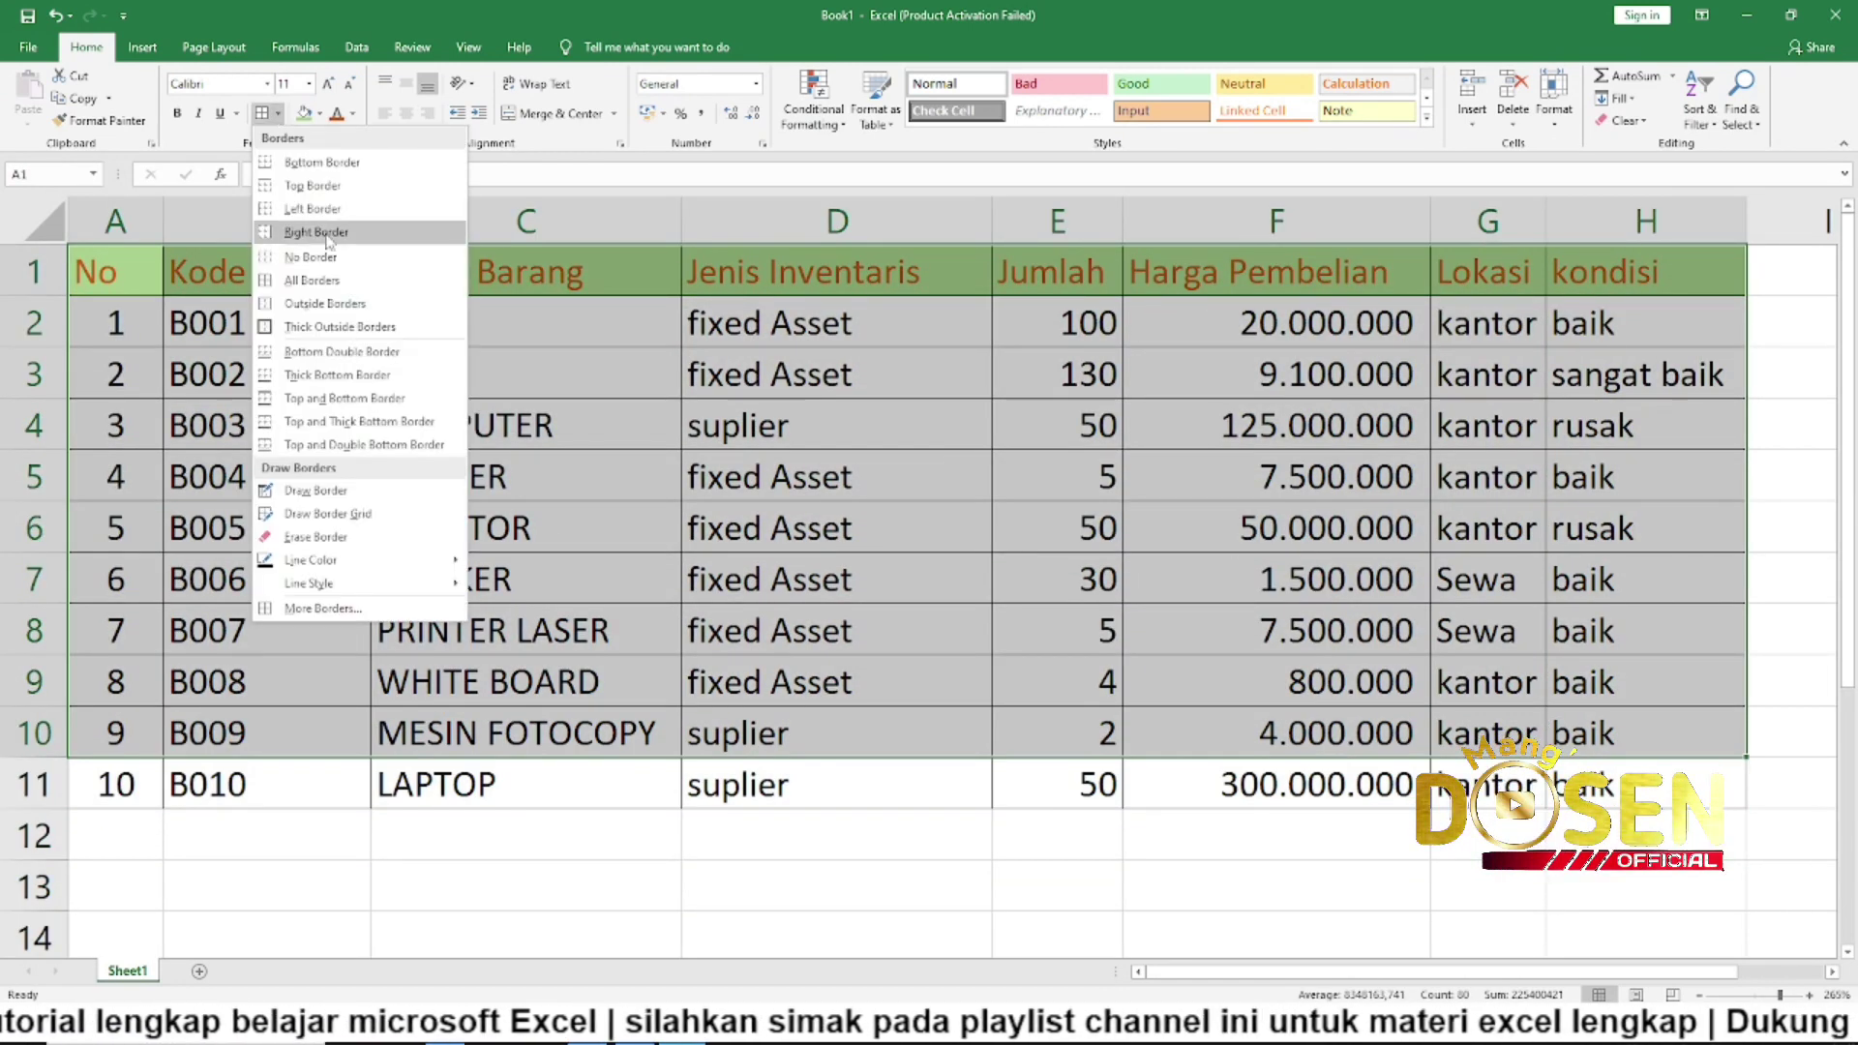
pyautogui.click(334, 287)
pyautogui.click(274, 424)
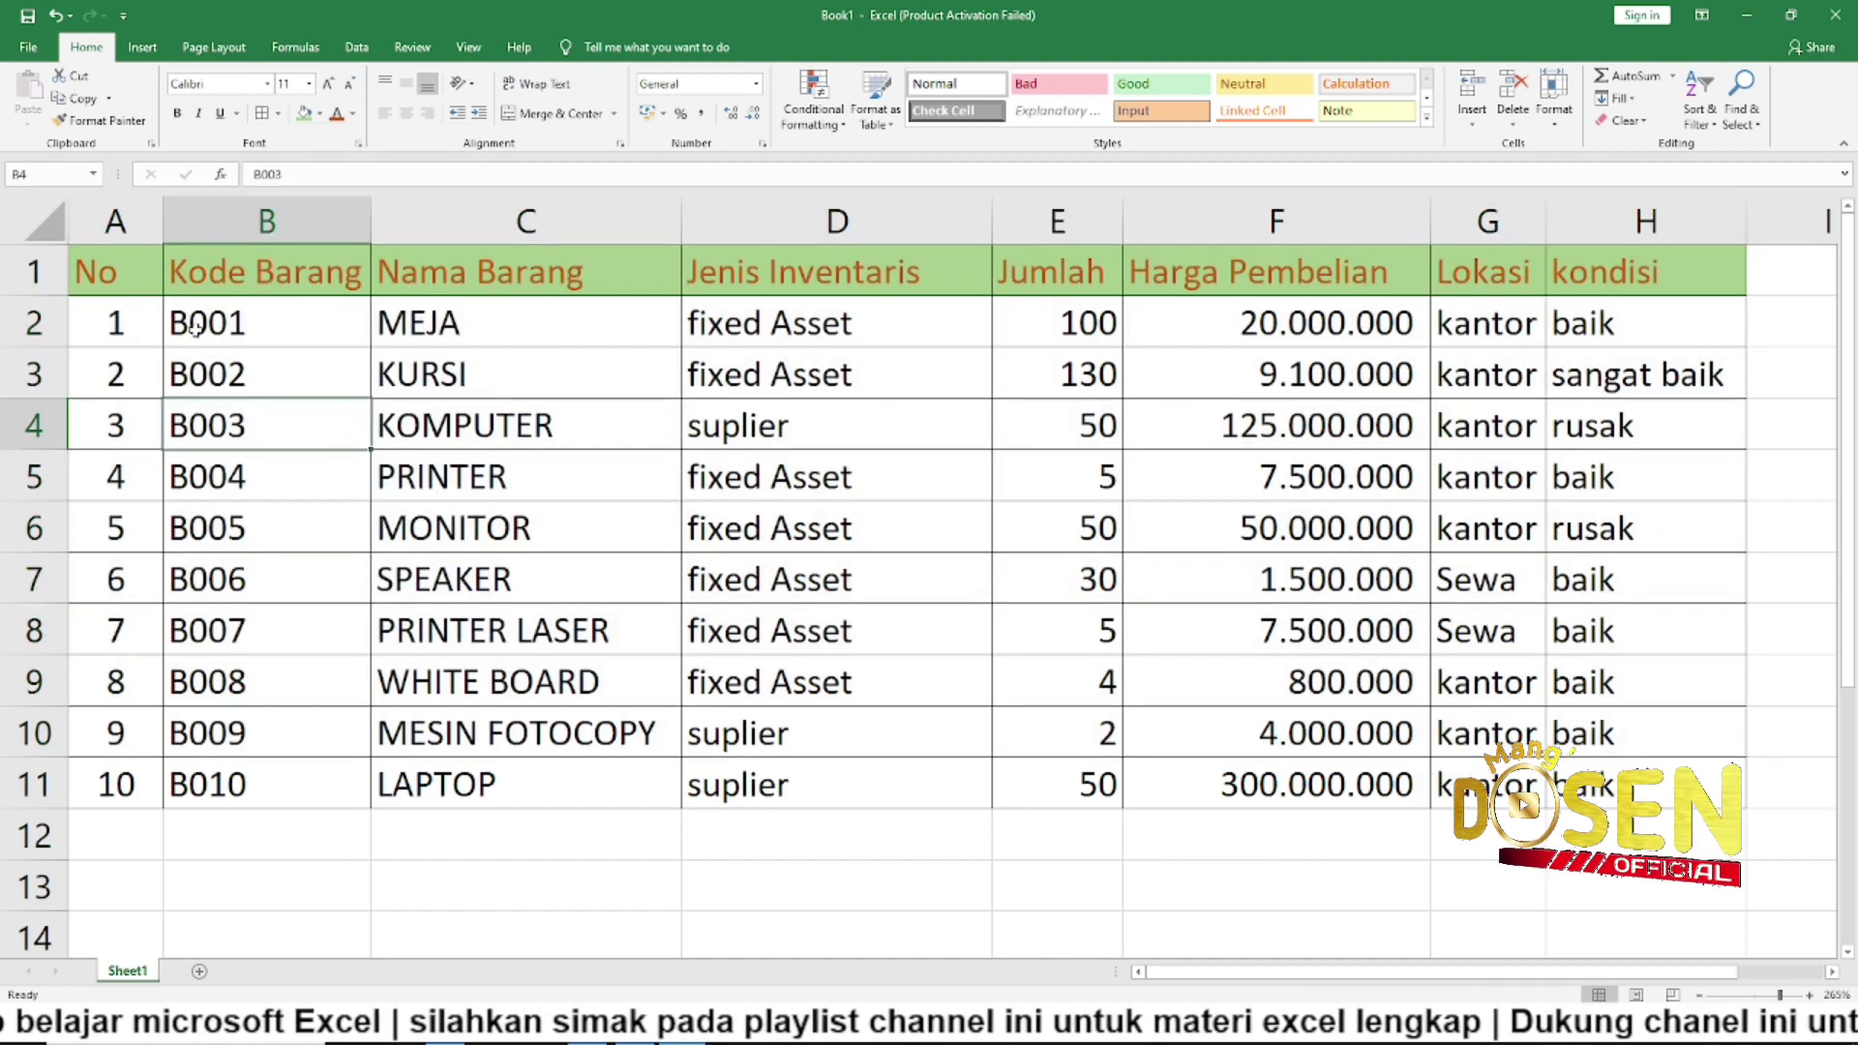
pyautogui.click(185, 302)
pyautogui.scroll(-5, 332, 445)
pyautogui.scroll(5, 332, 445)
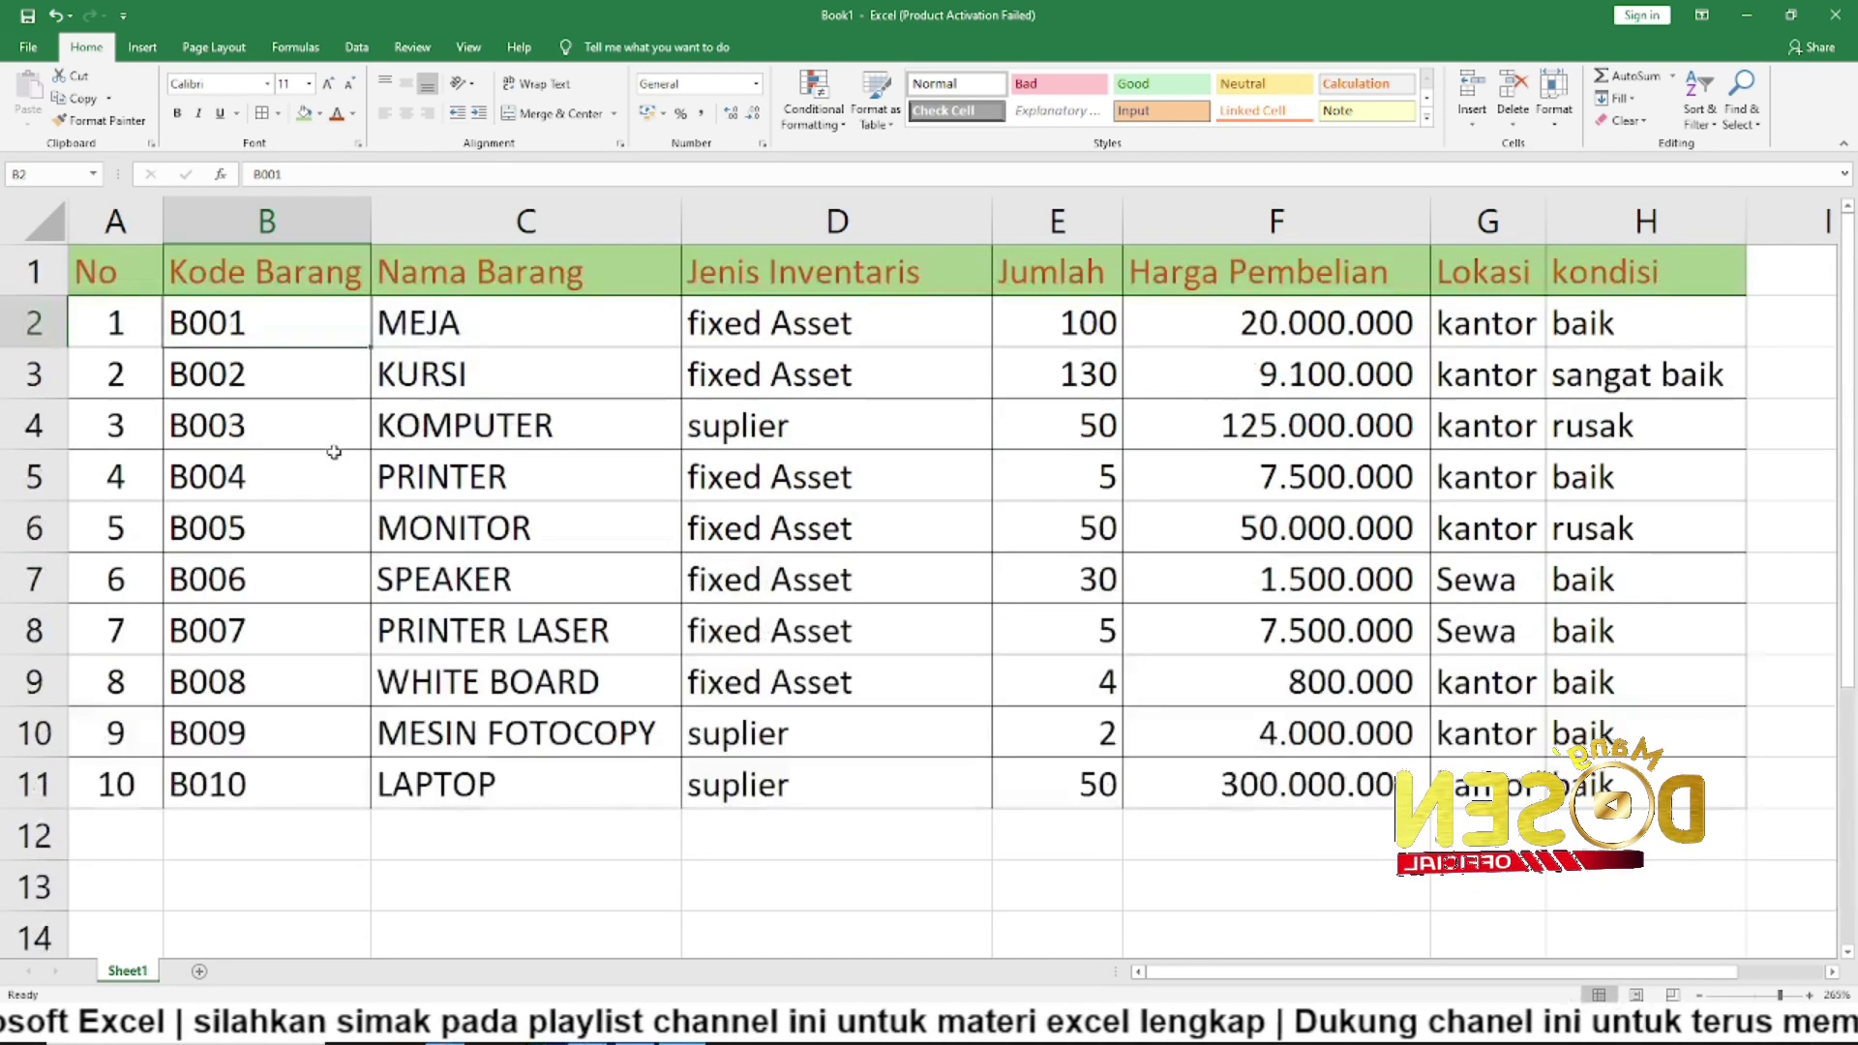
pyautogui.click(386, 395)
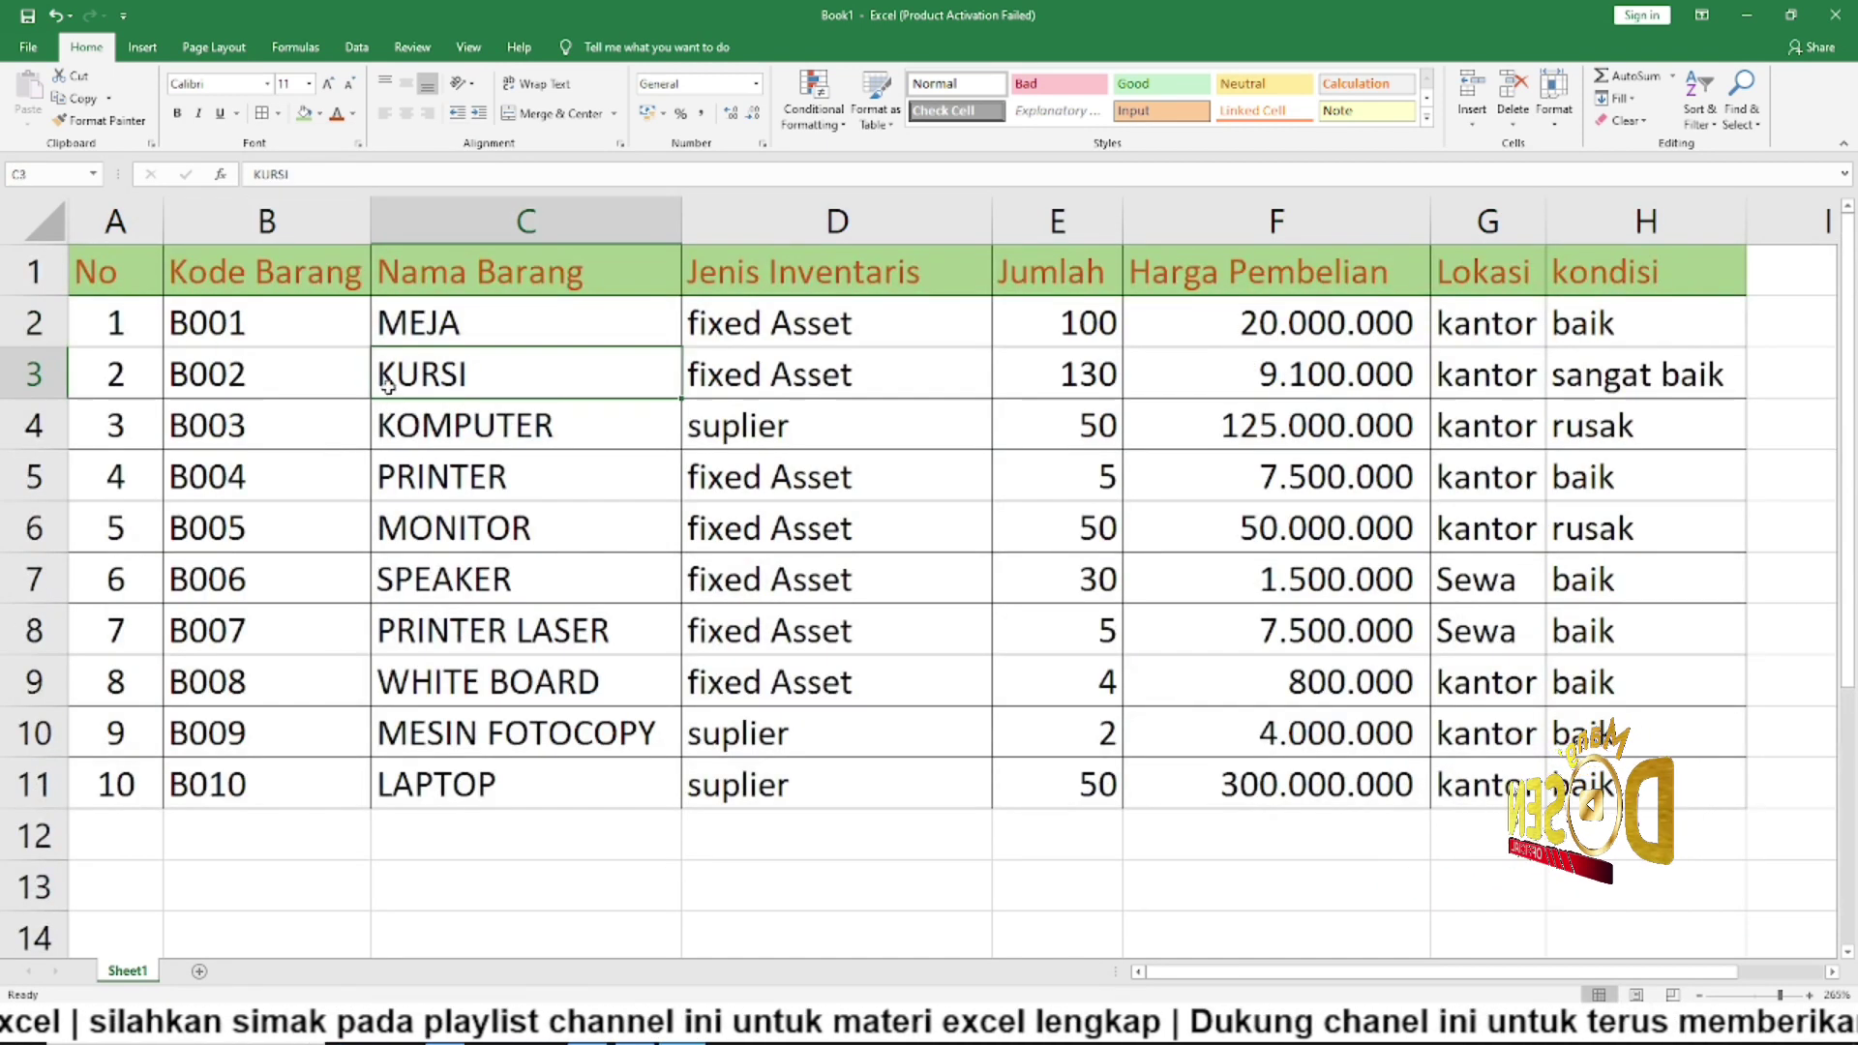
pyautogui.click(118, 264)
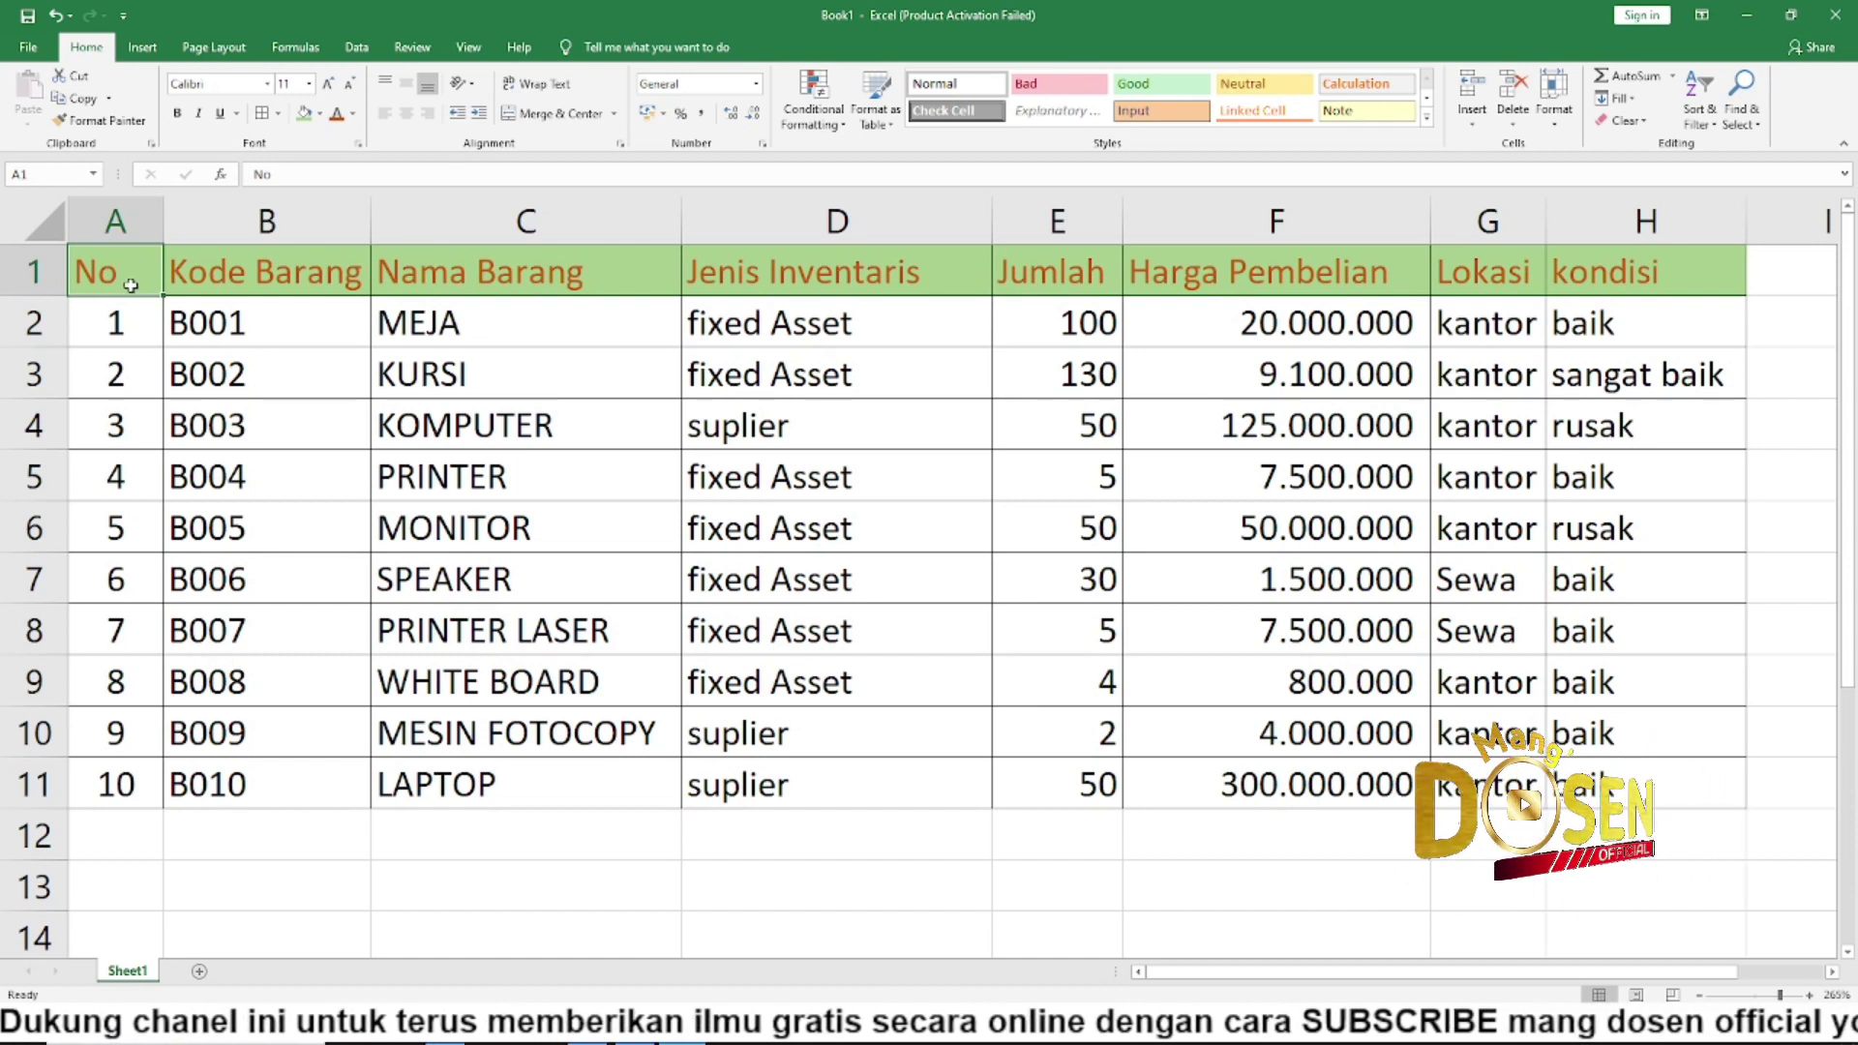
# Open the custom Sort dialog for the whole table A1:H11 and enlarge the dialog's width
pyautogui.moveTo(127, 274); pyautogui.dragTo(1699, 791)
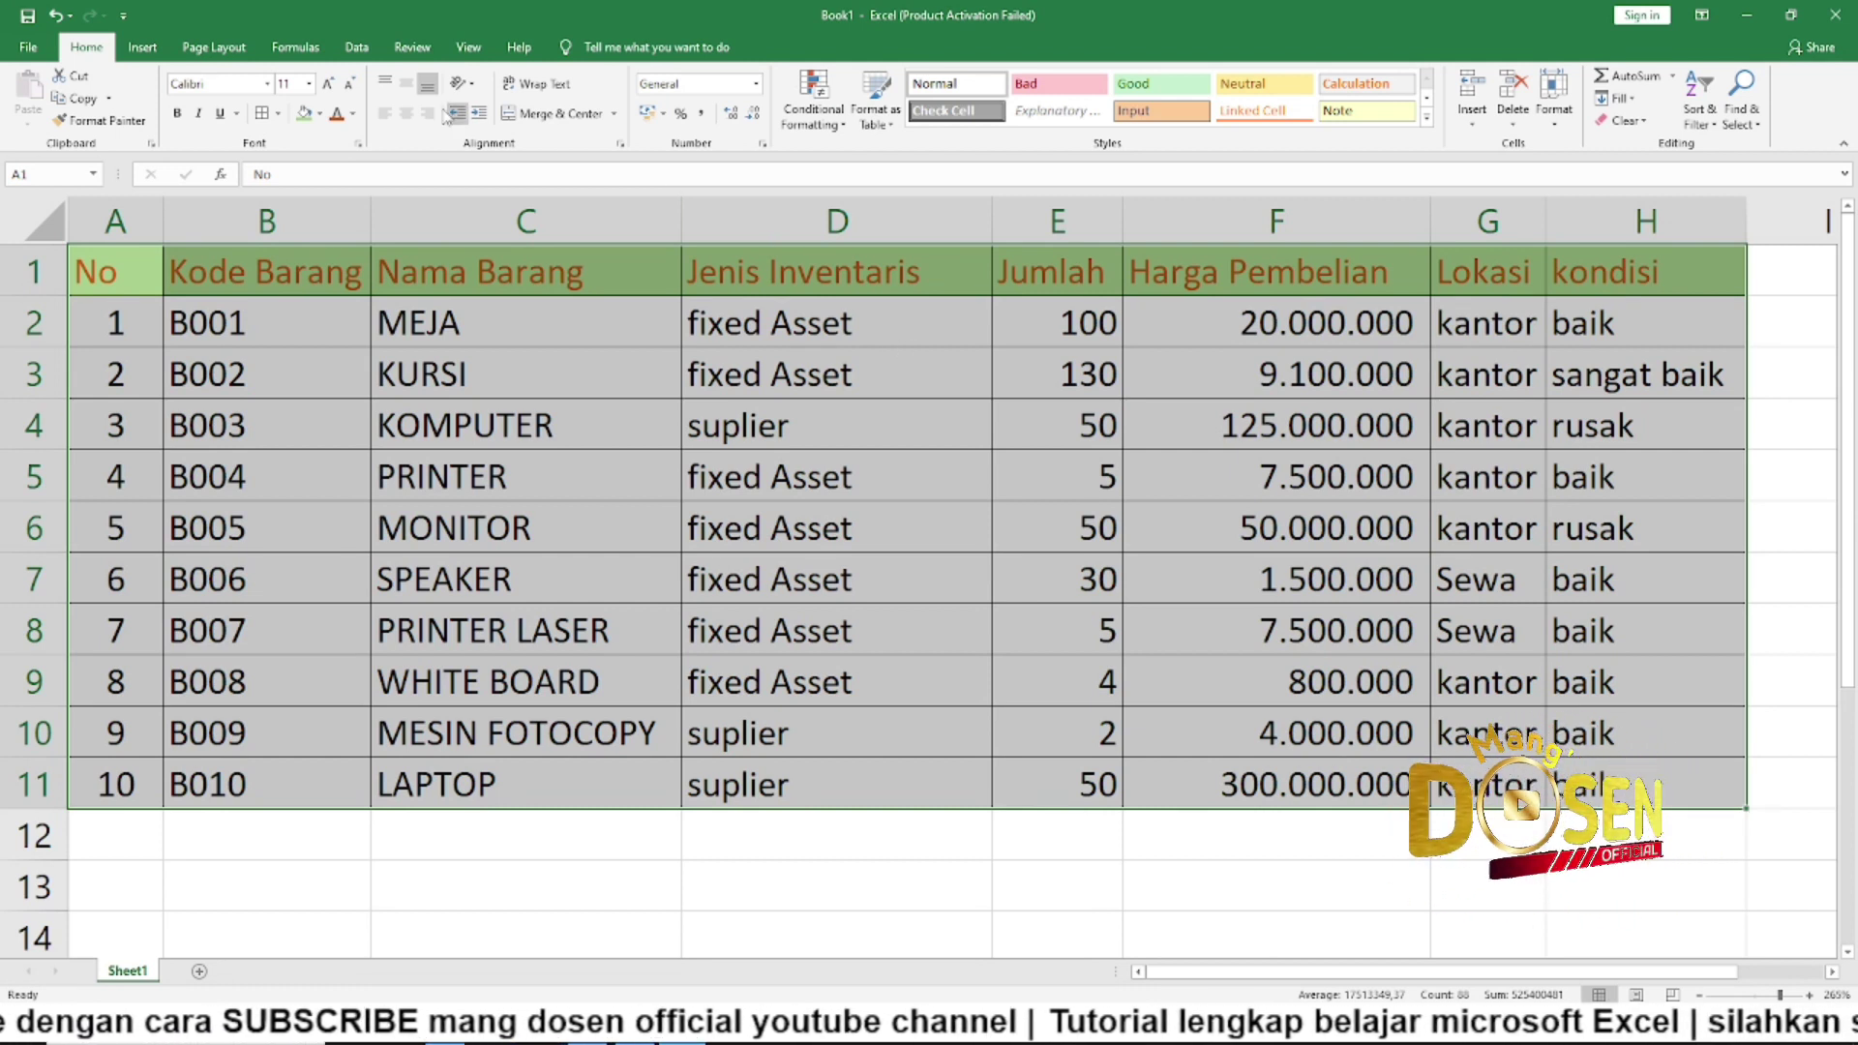
pyautogui.click(358, 50)
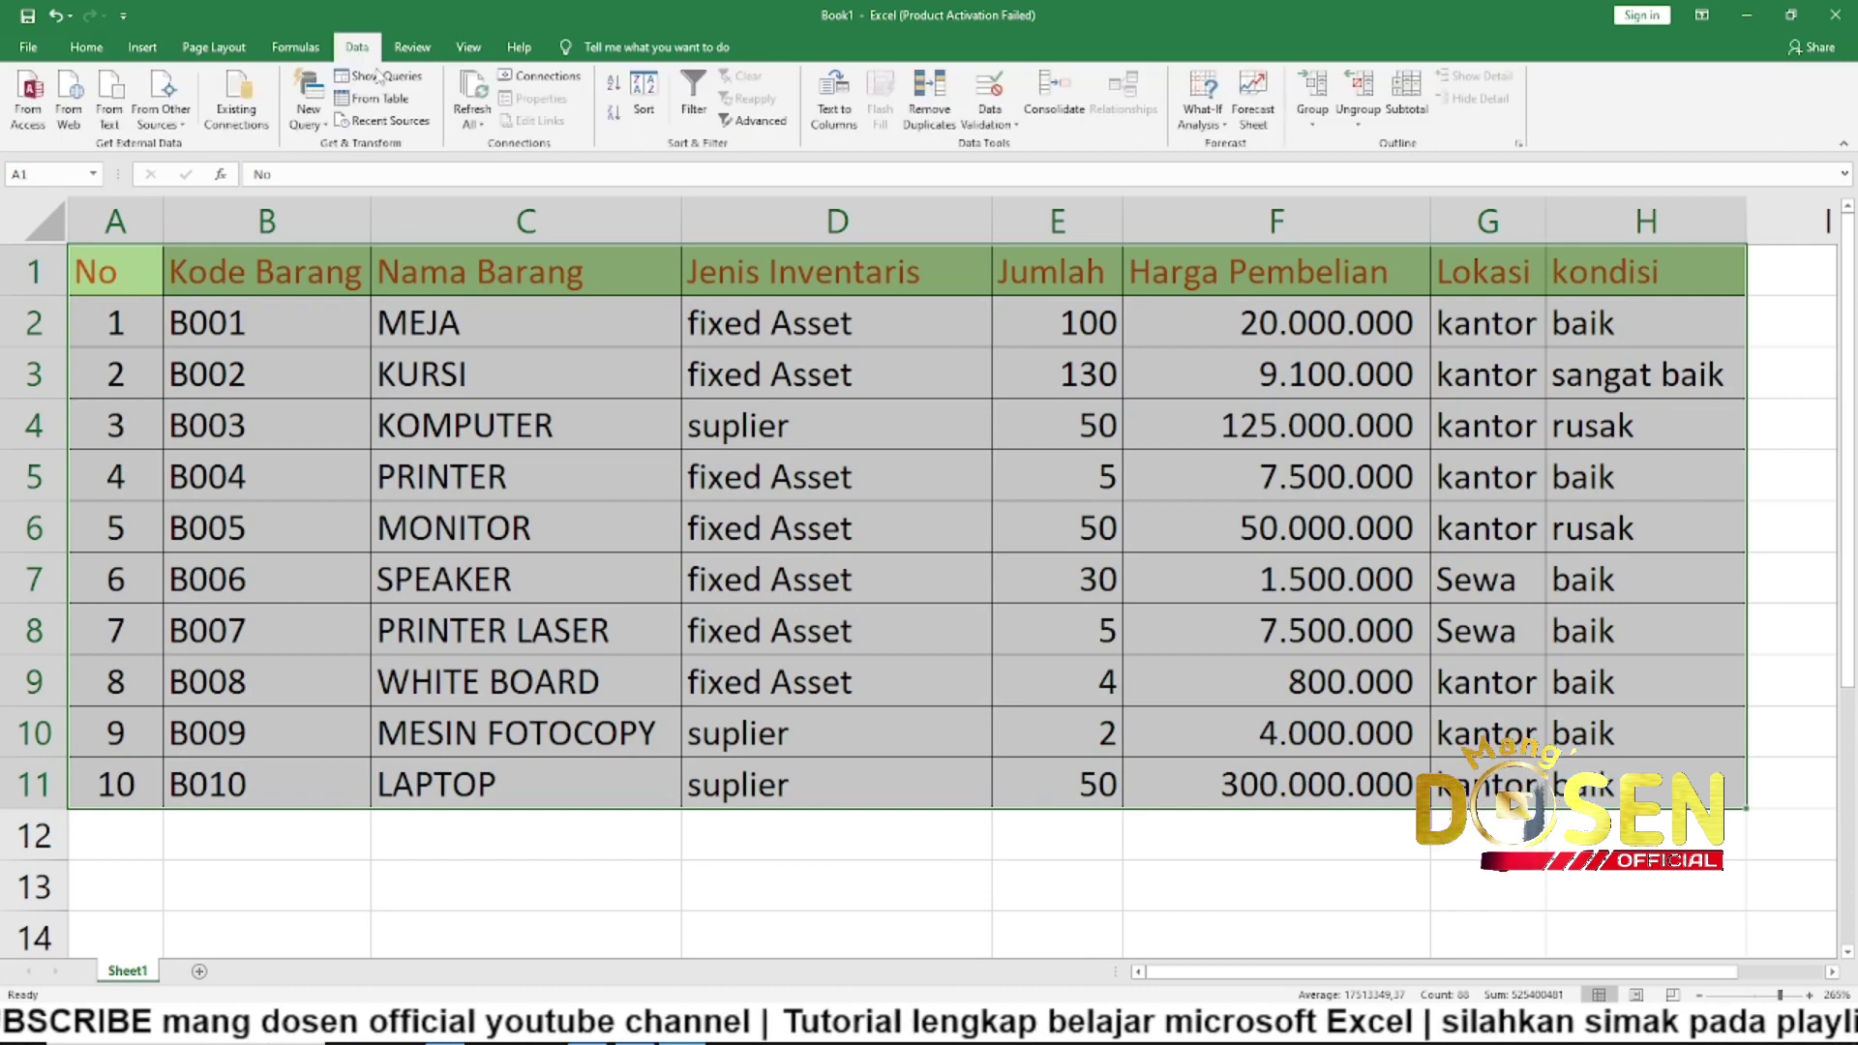
pyautogui.click(642, 104)
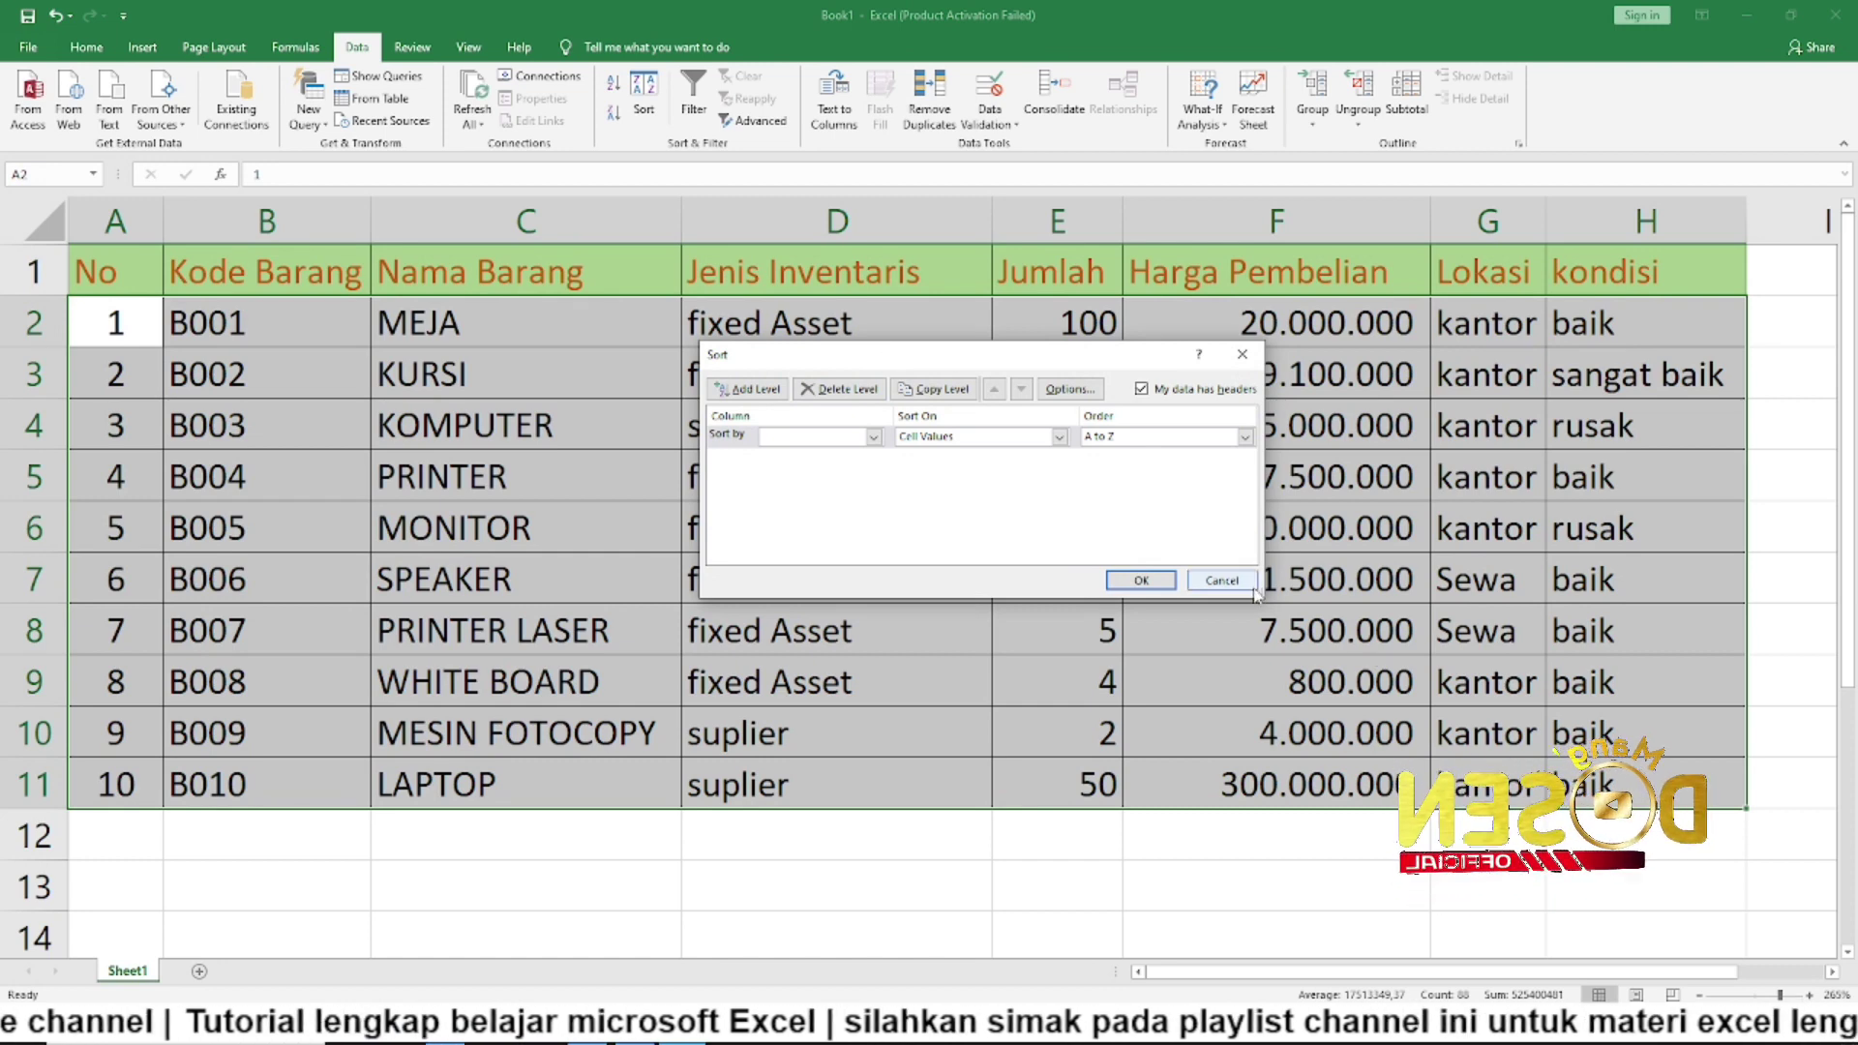
pyautogui.moveTo(1261, 596); pyautogui.dragTo(1558, 565)
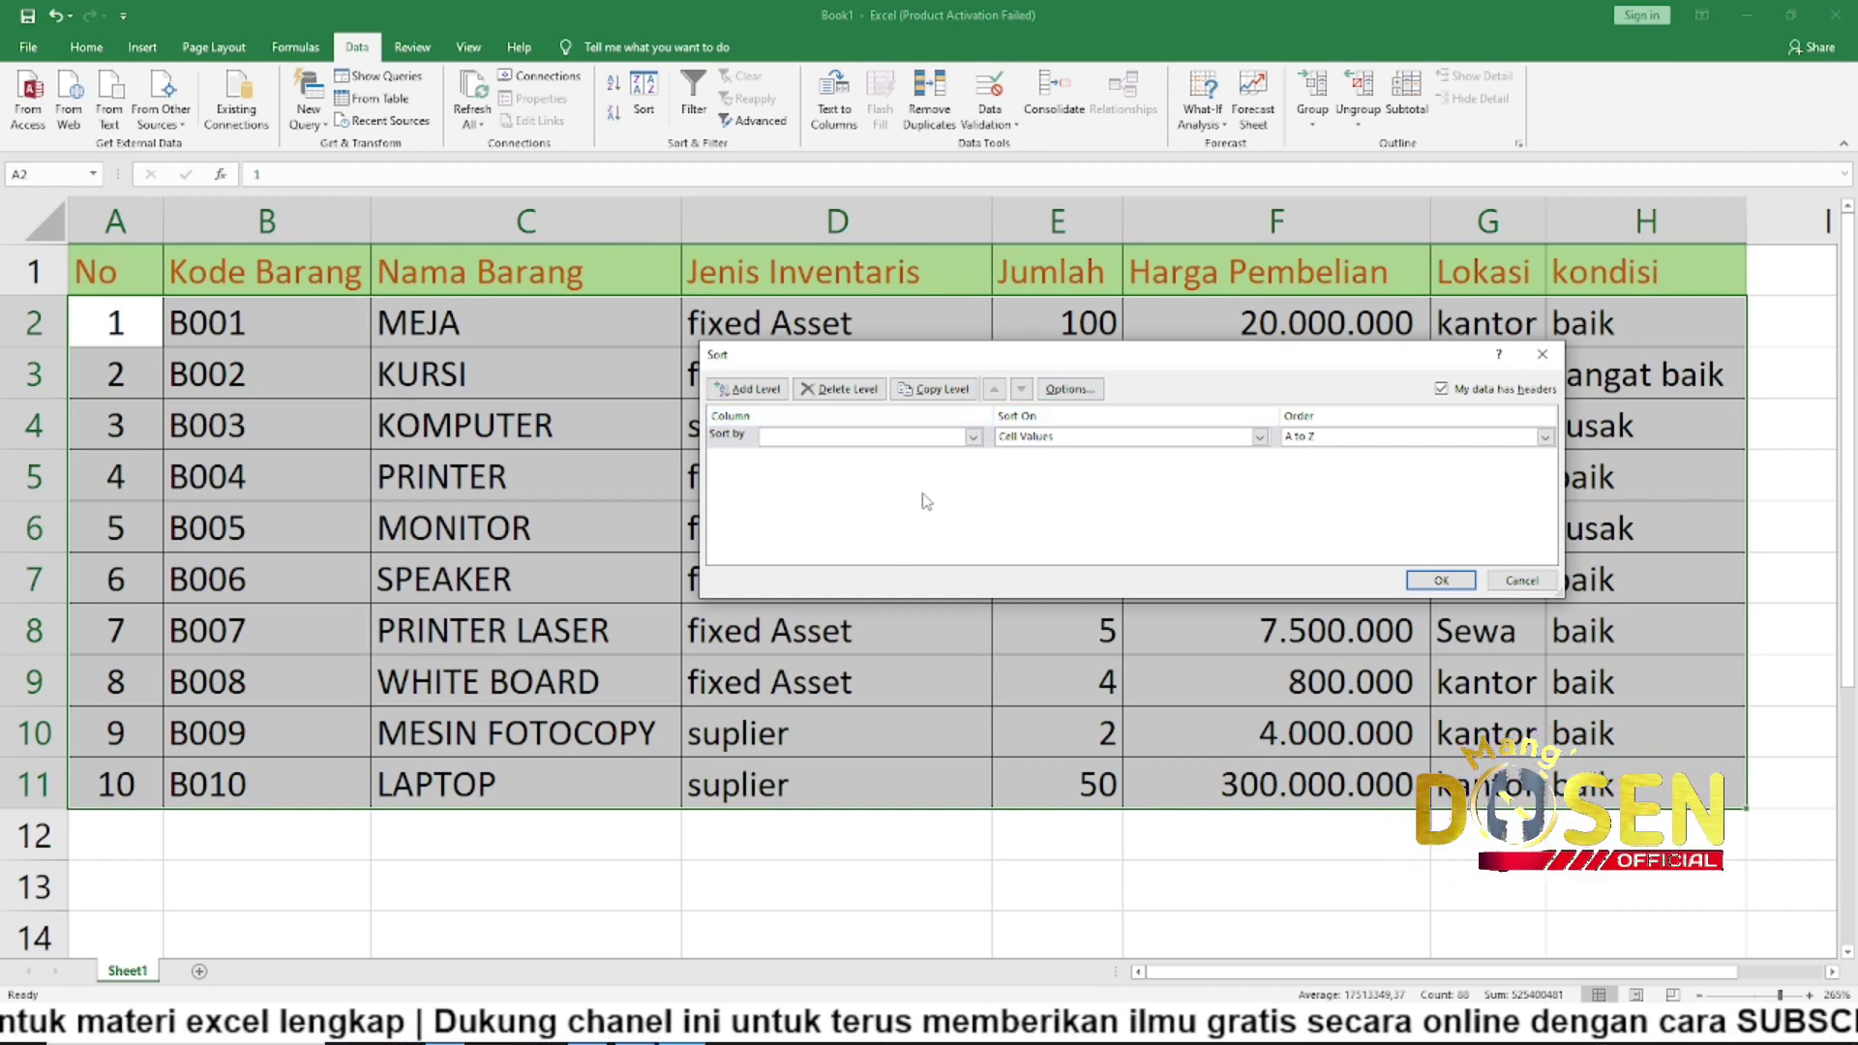
# Sort the whole table by Nama Barang on cell values in A to Z order
pyautogui.click(830, 439)
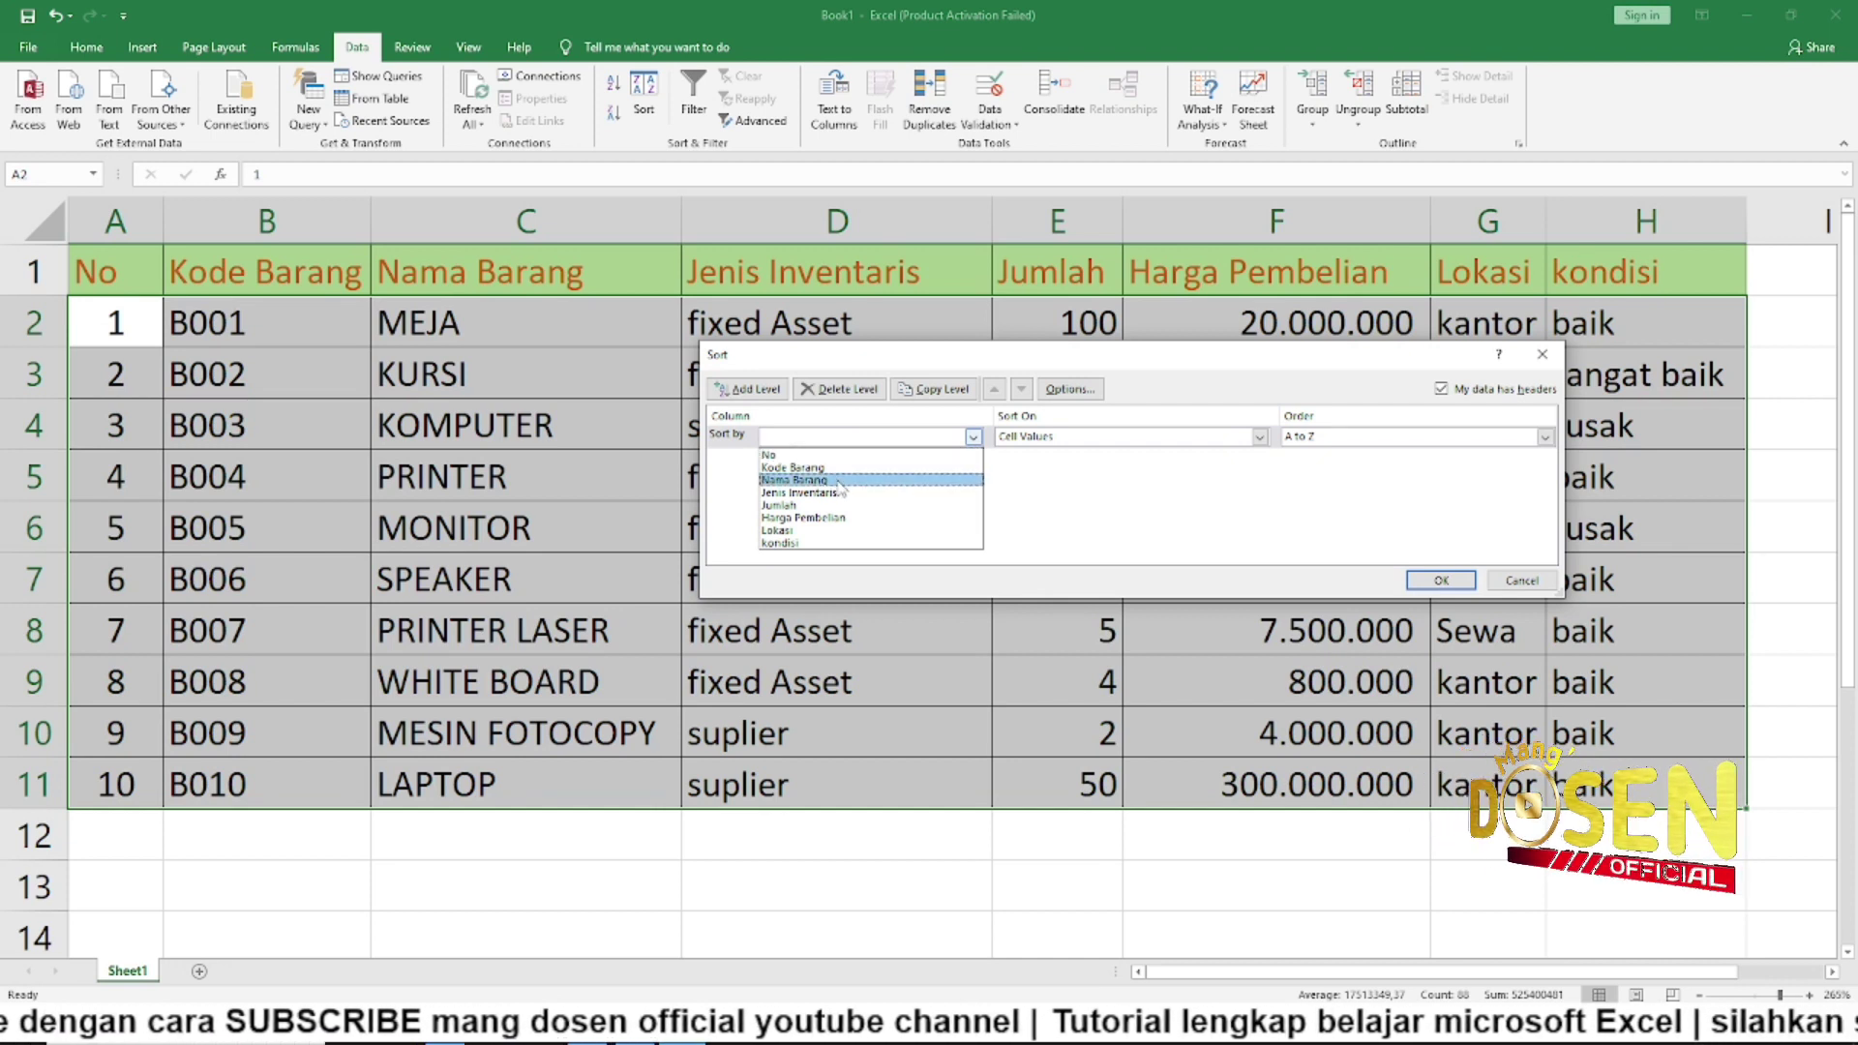
pyautogui.click(838, 481)
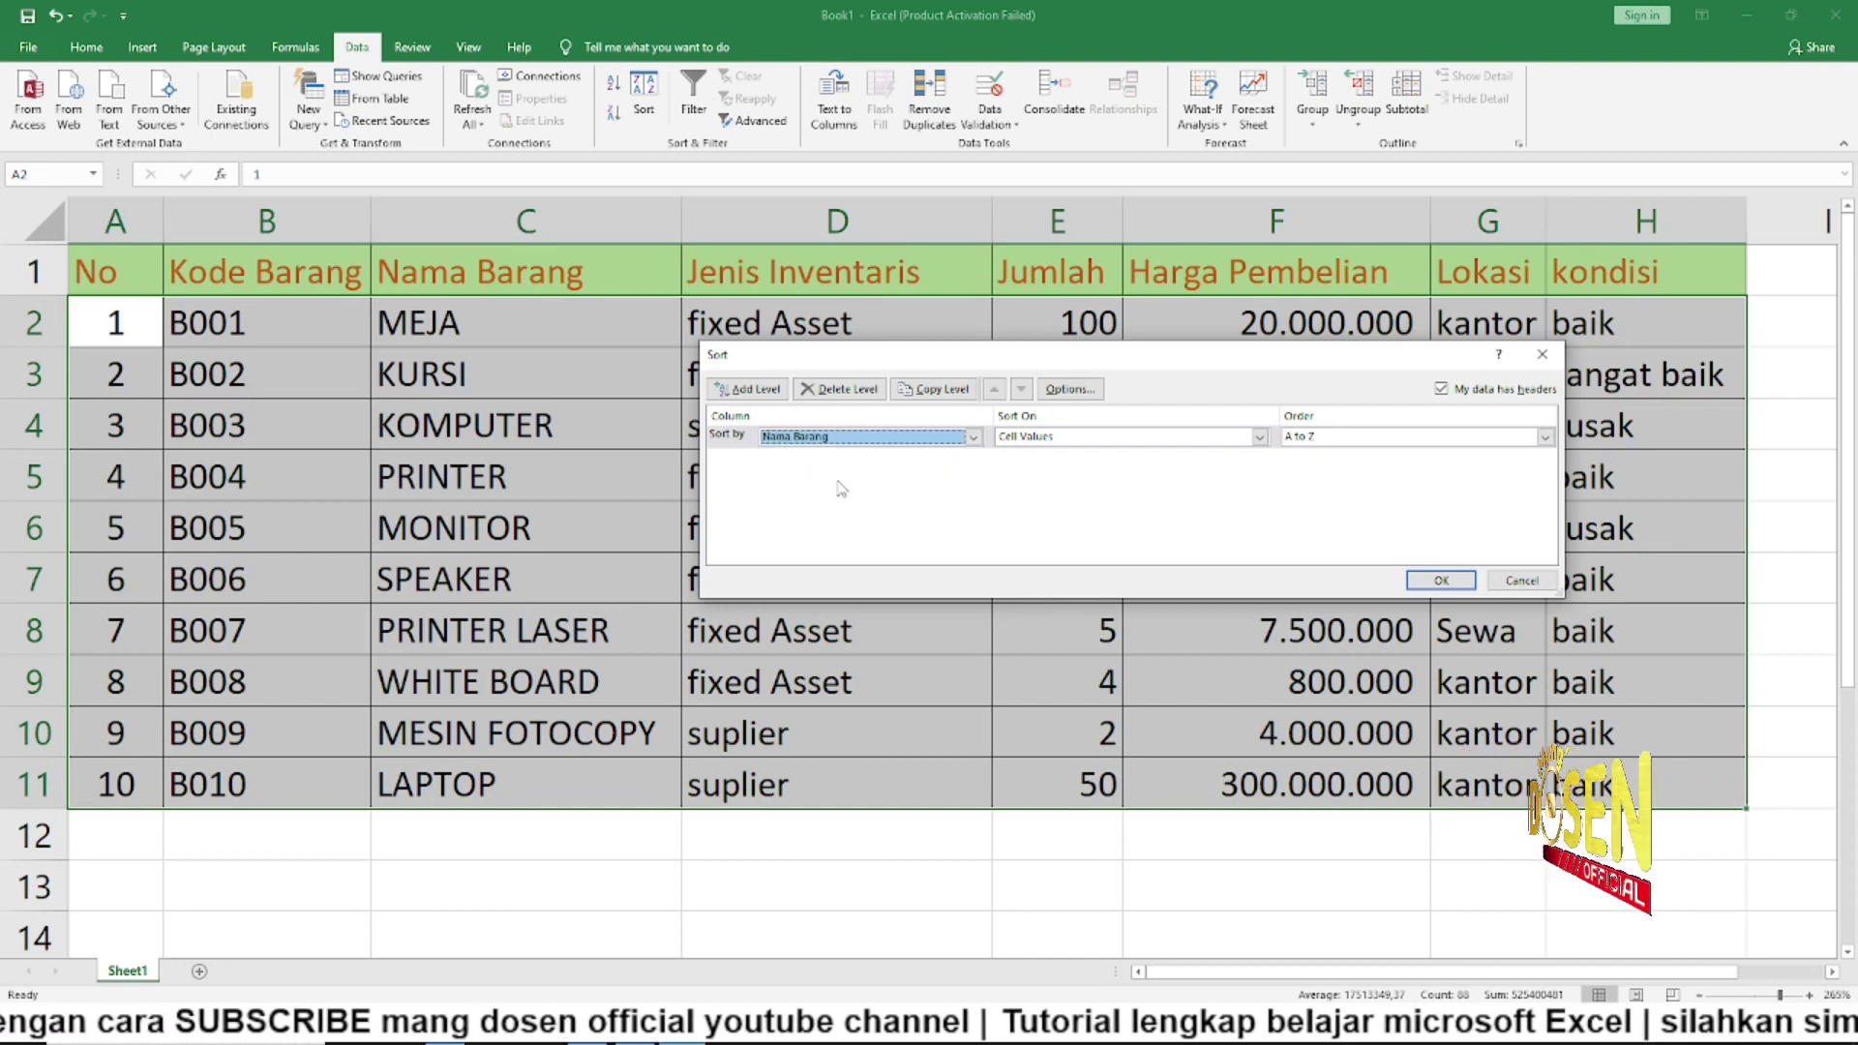
pyautogui.click(1259, 436)
pyautogui.click(1140, 445)
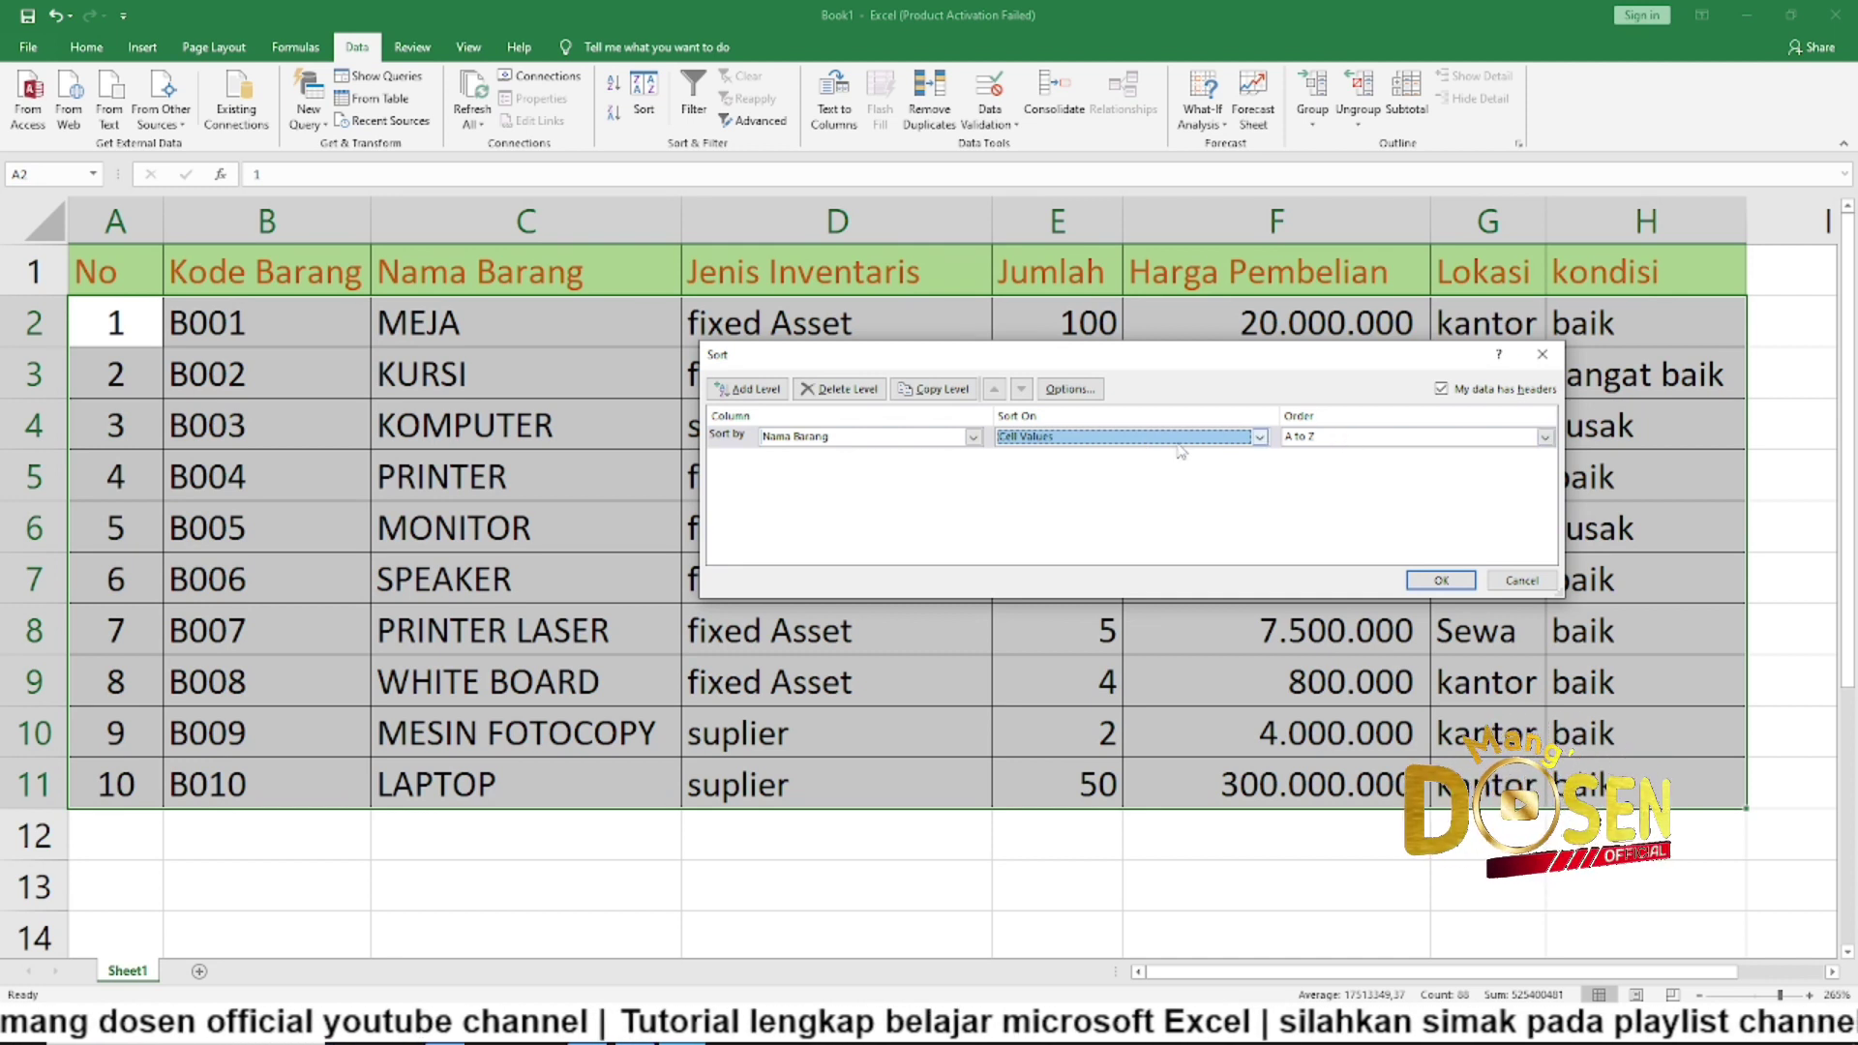
pyautogui.click(1352, 438)
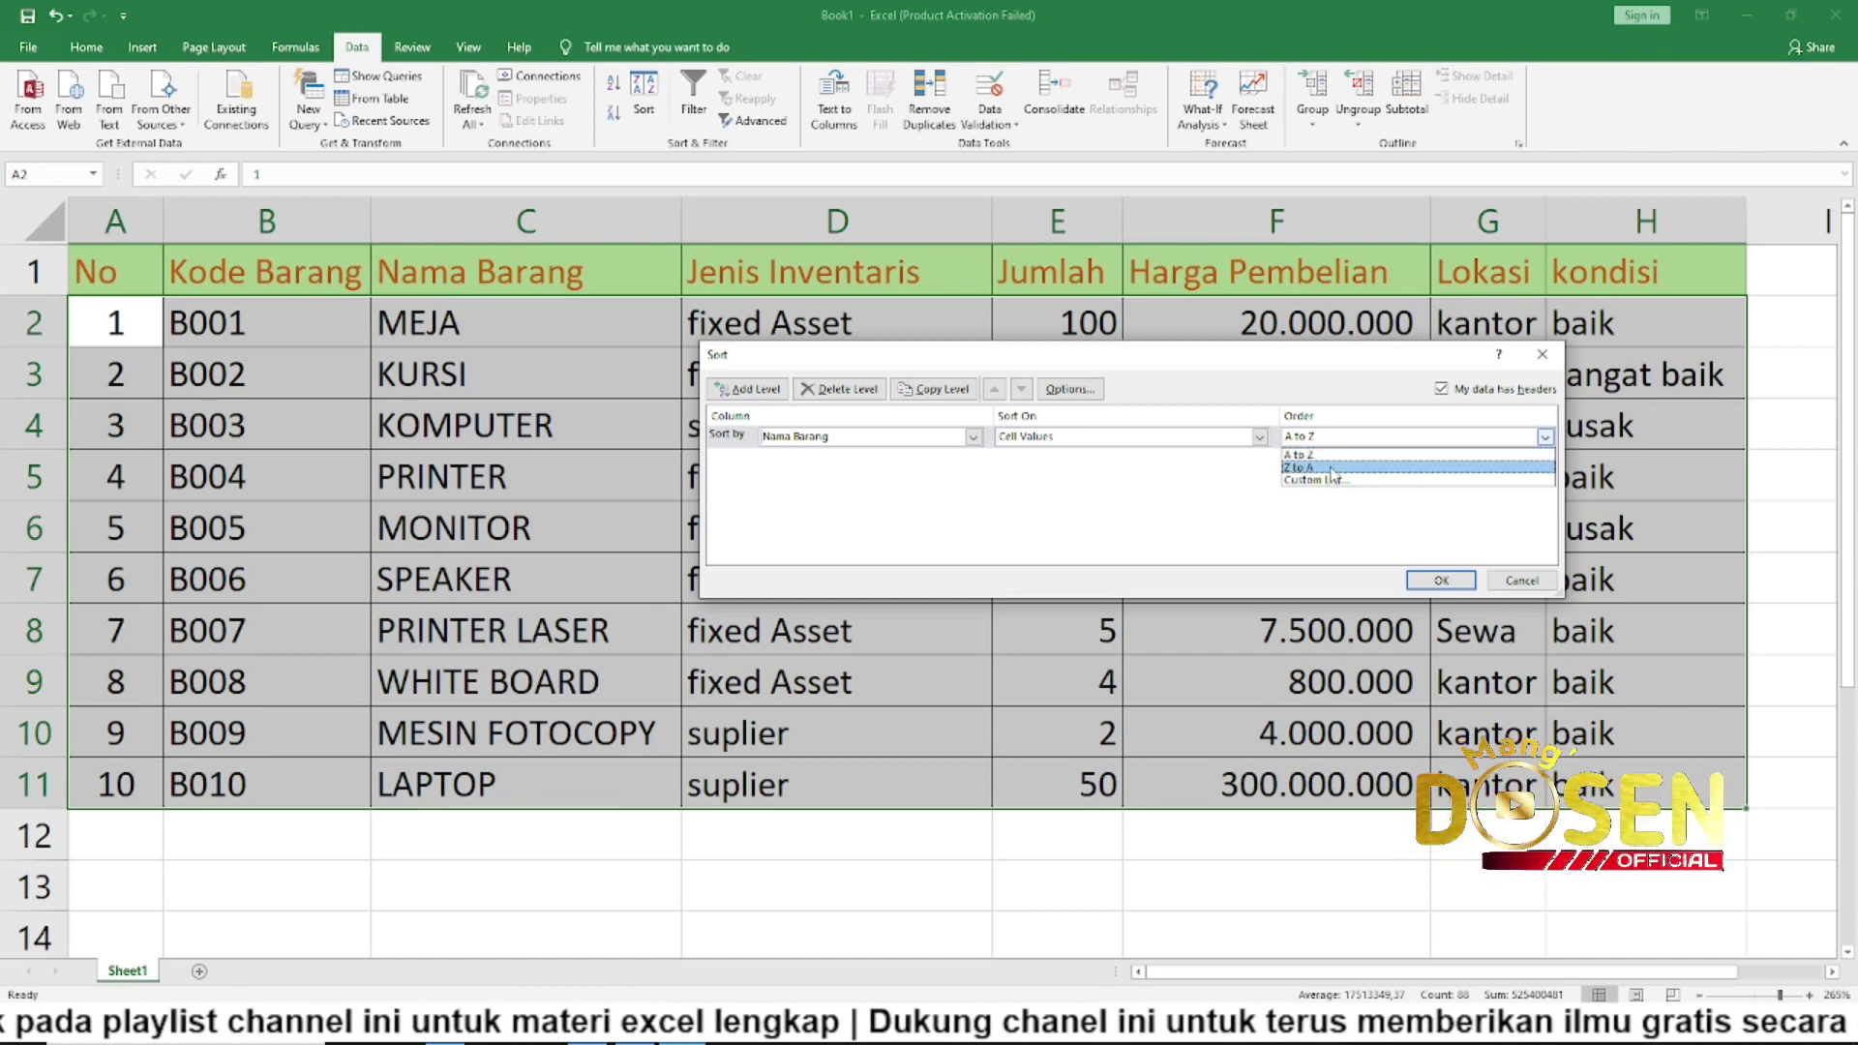
pyautogui.click(1335, 456)
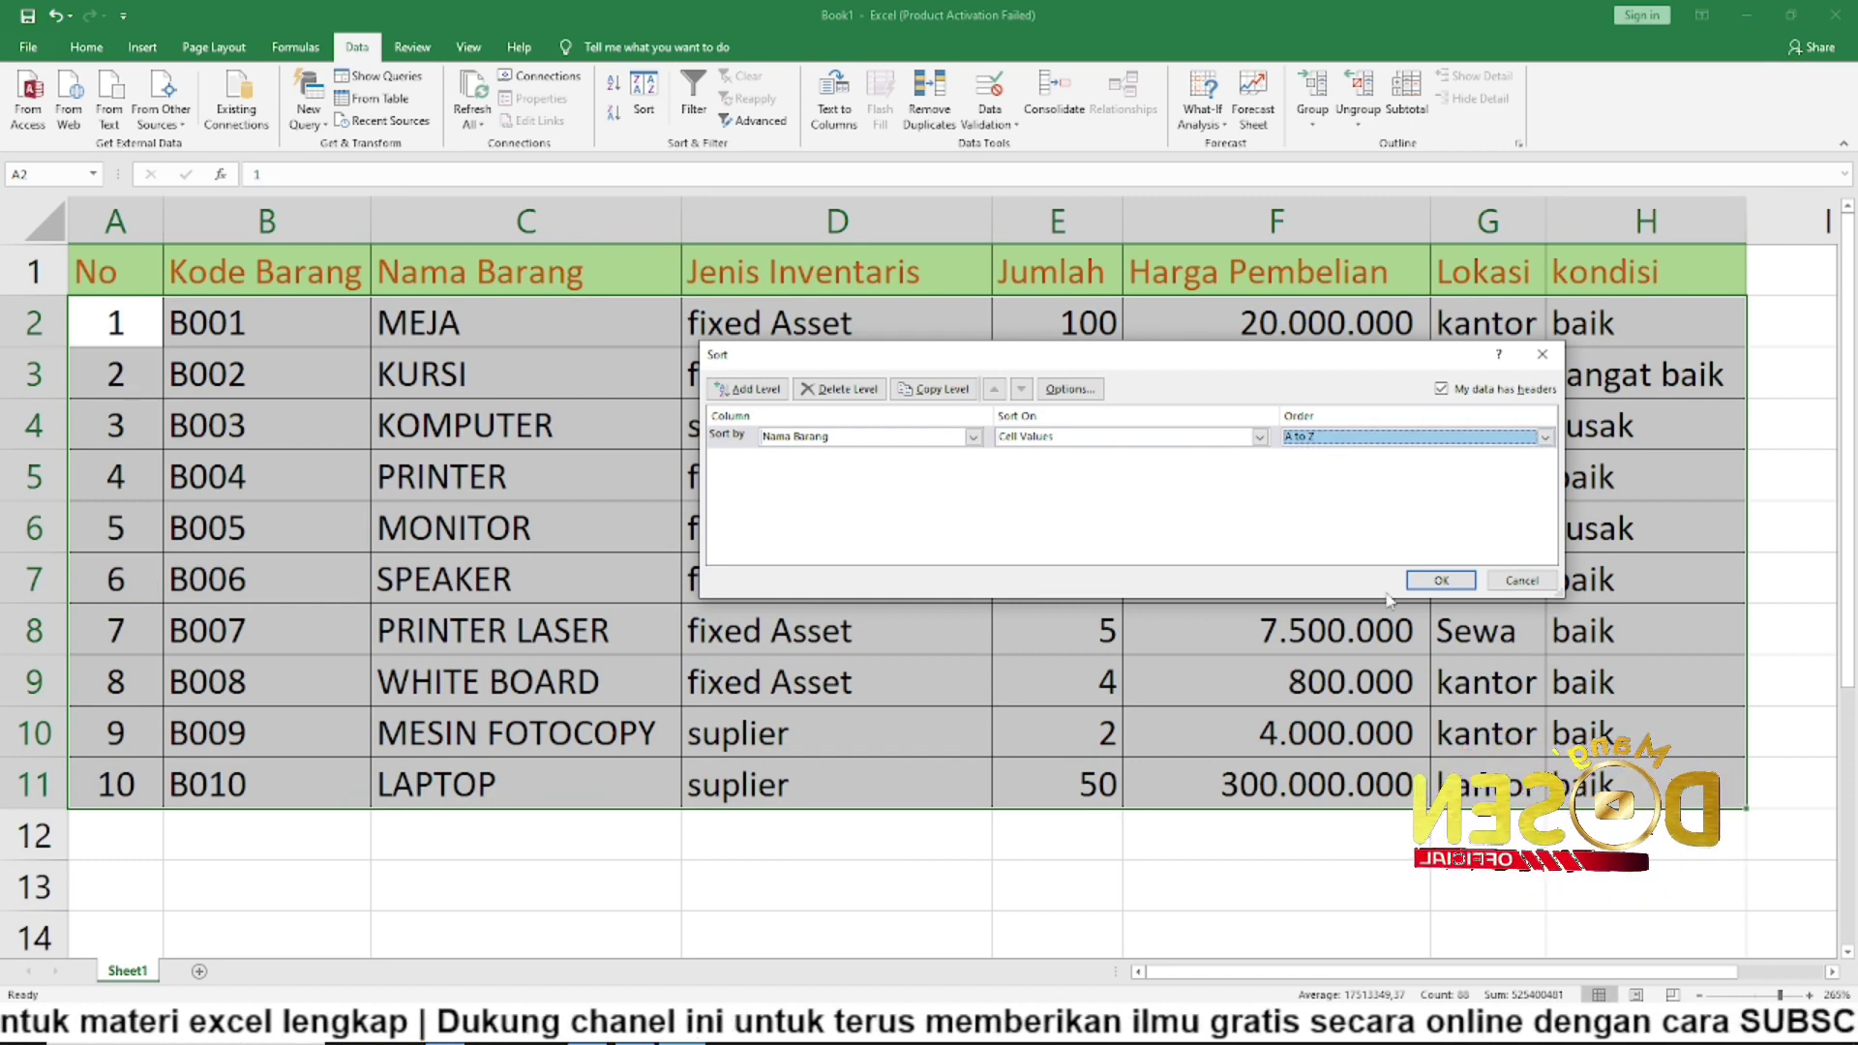
pyautogui.click(1440, 581)
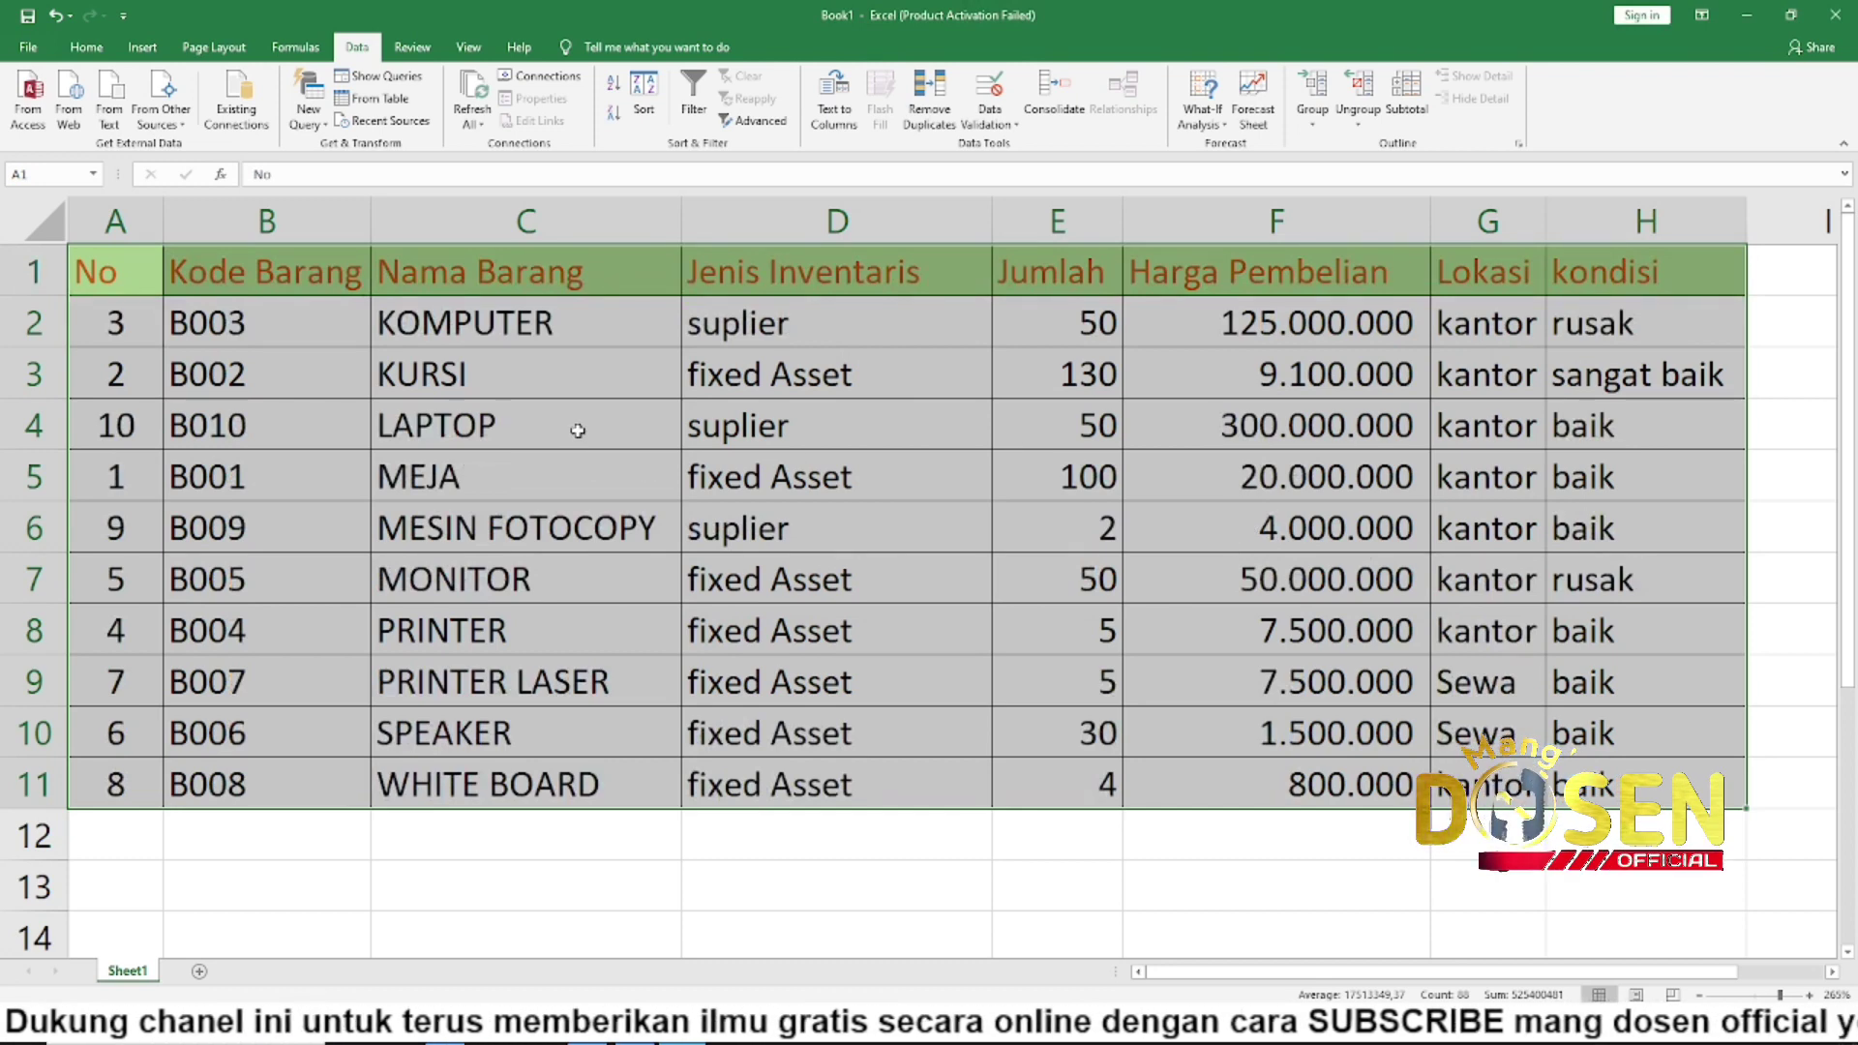
# Check the alphabetical order of the item names in the Nama Barang column
pyautogui.click(499, 345)
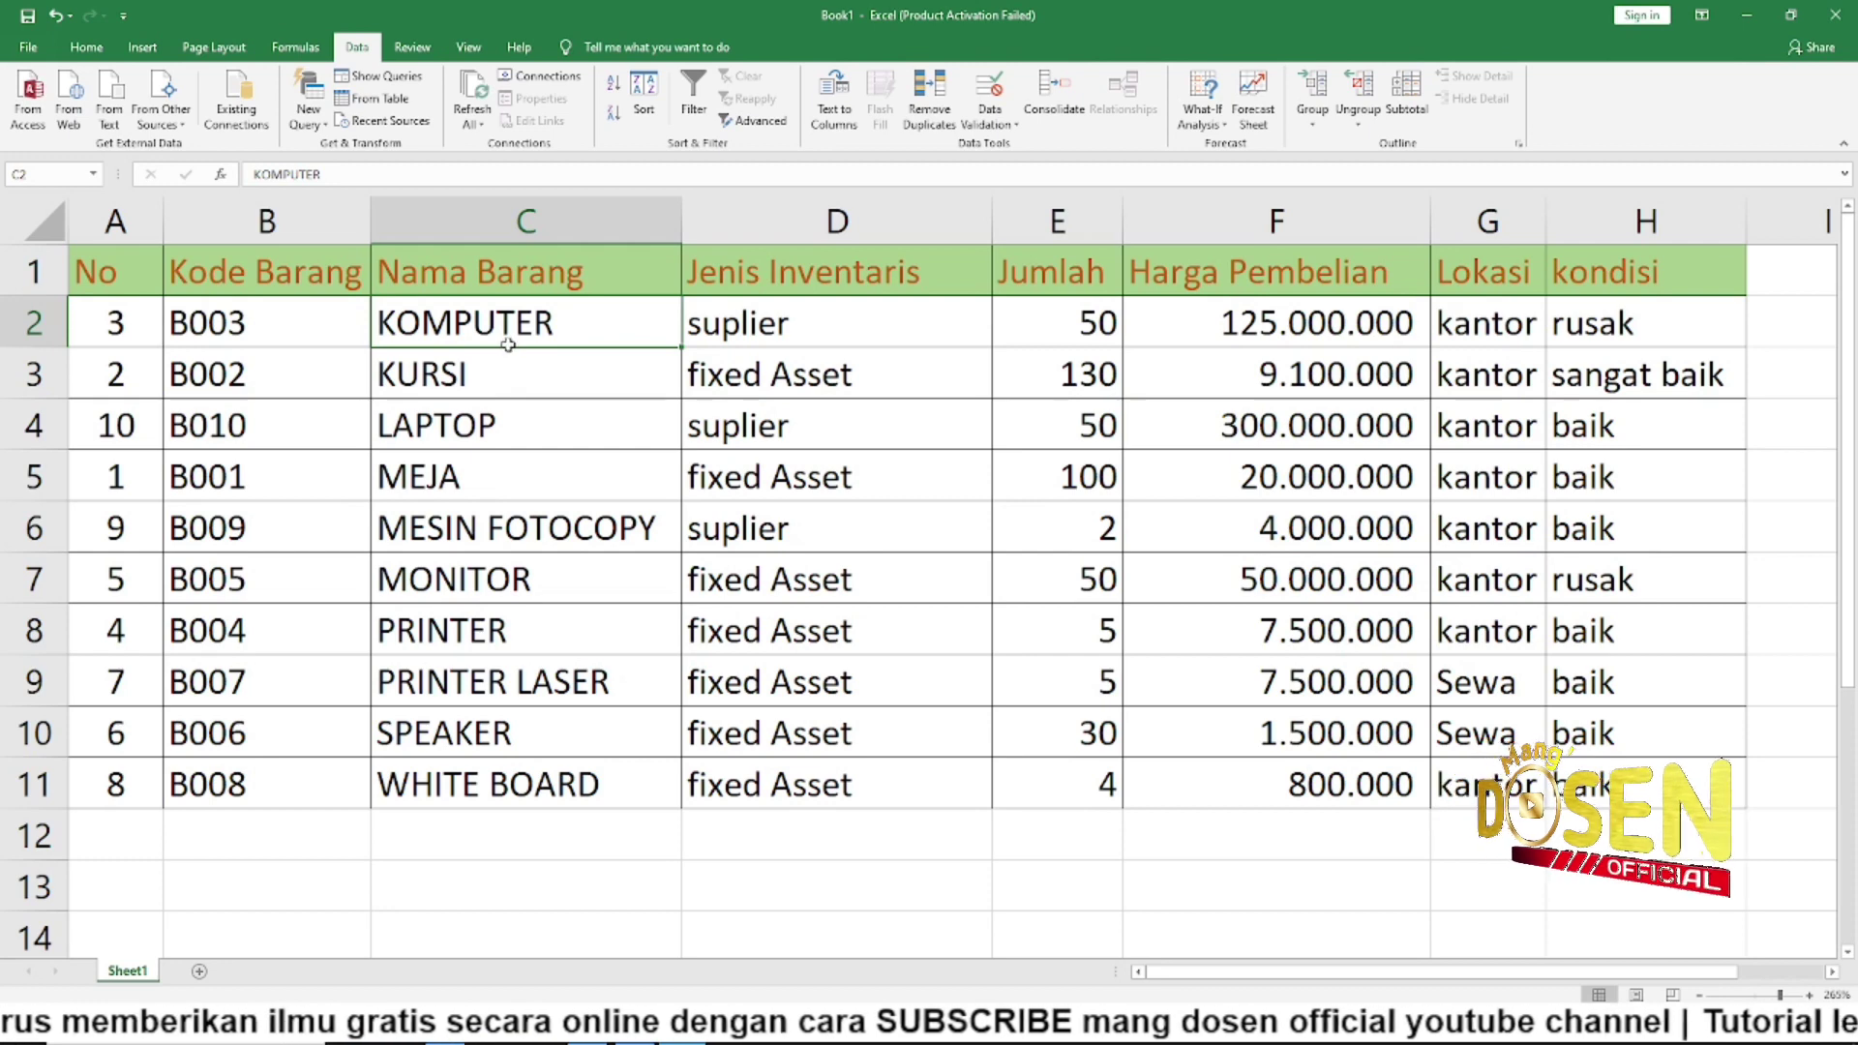
pyautogui.moveTo(508, 345); pyautogui.dragTo(510, 365)
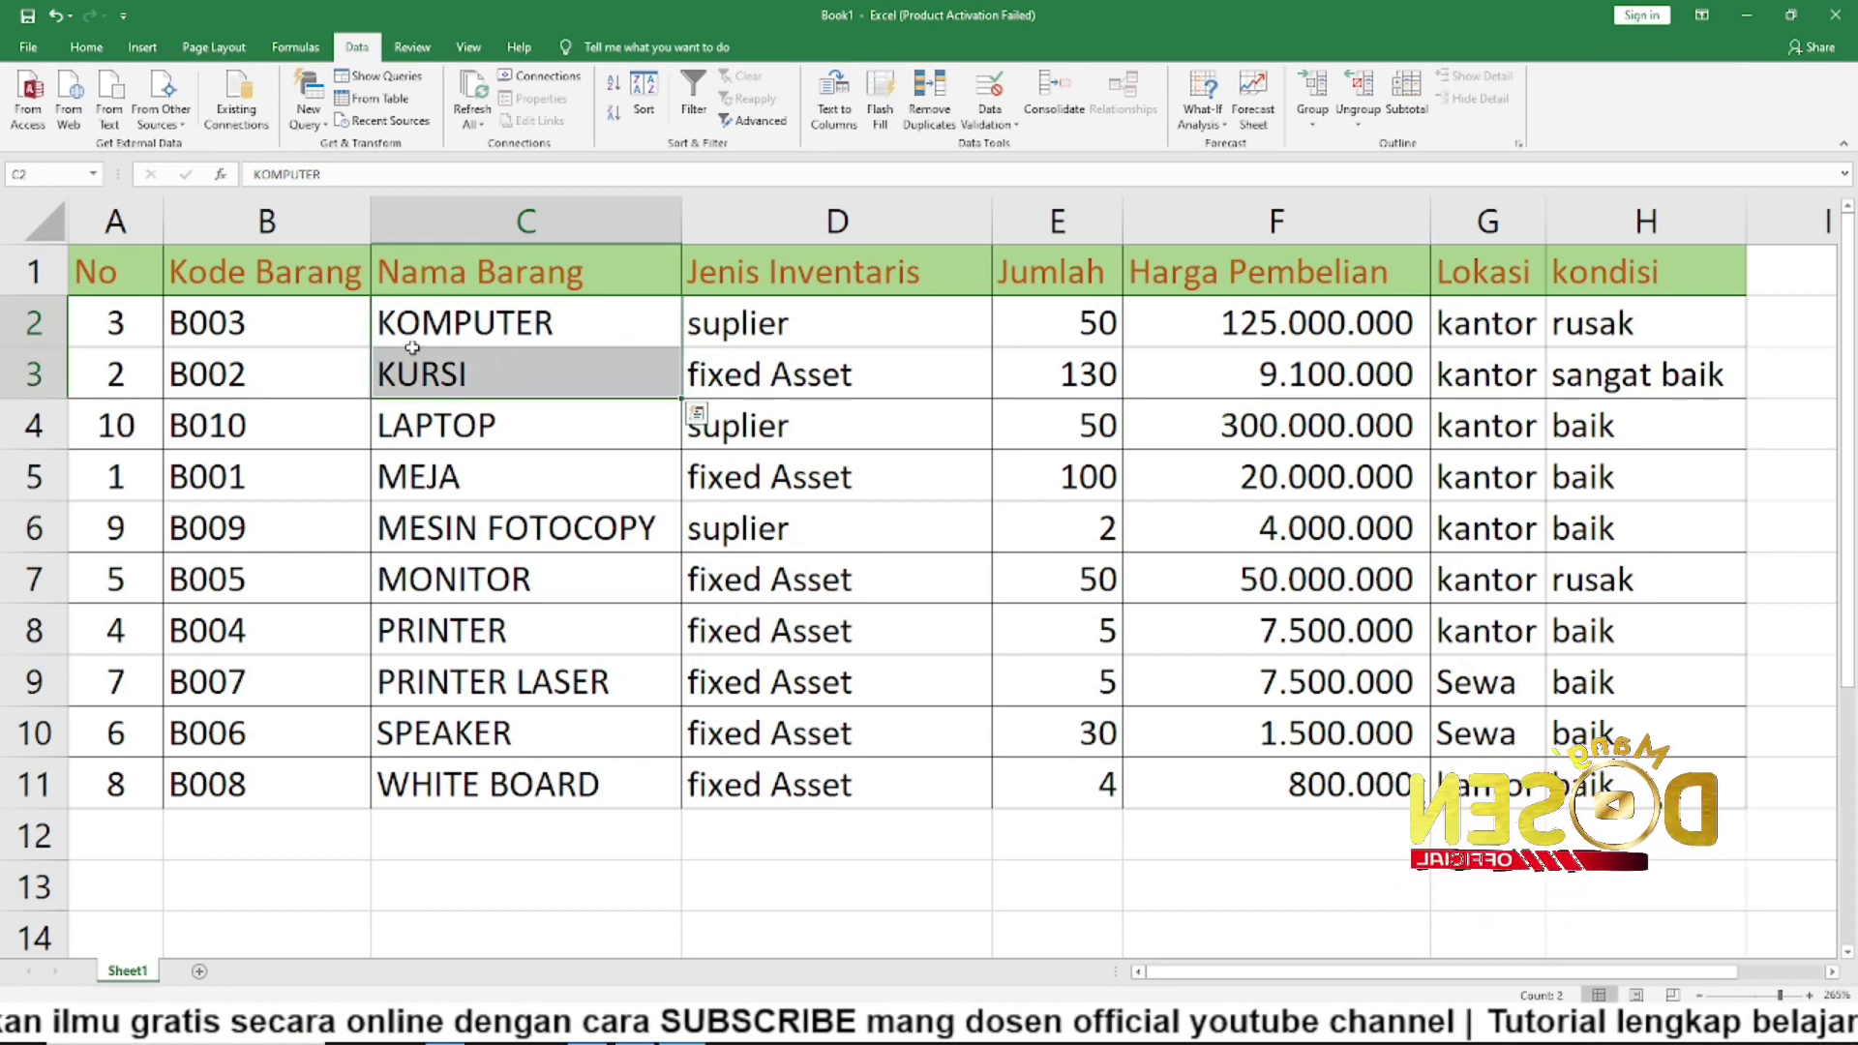
pyautogui.click(405, 445)
pyautogui.click(424, 477)
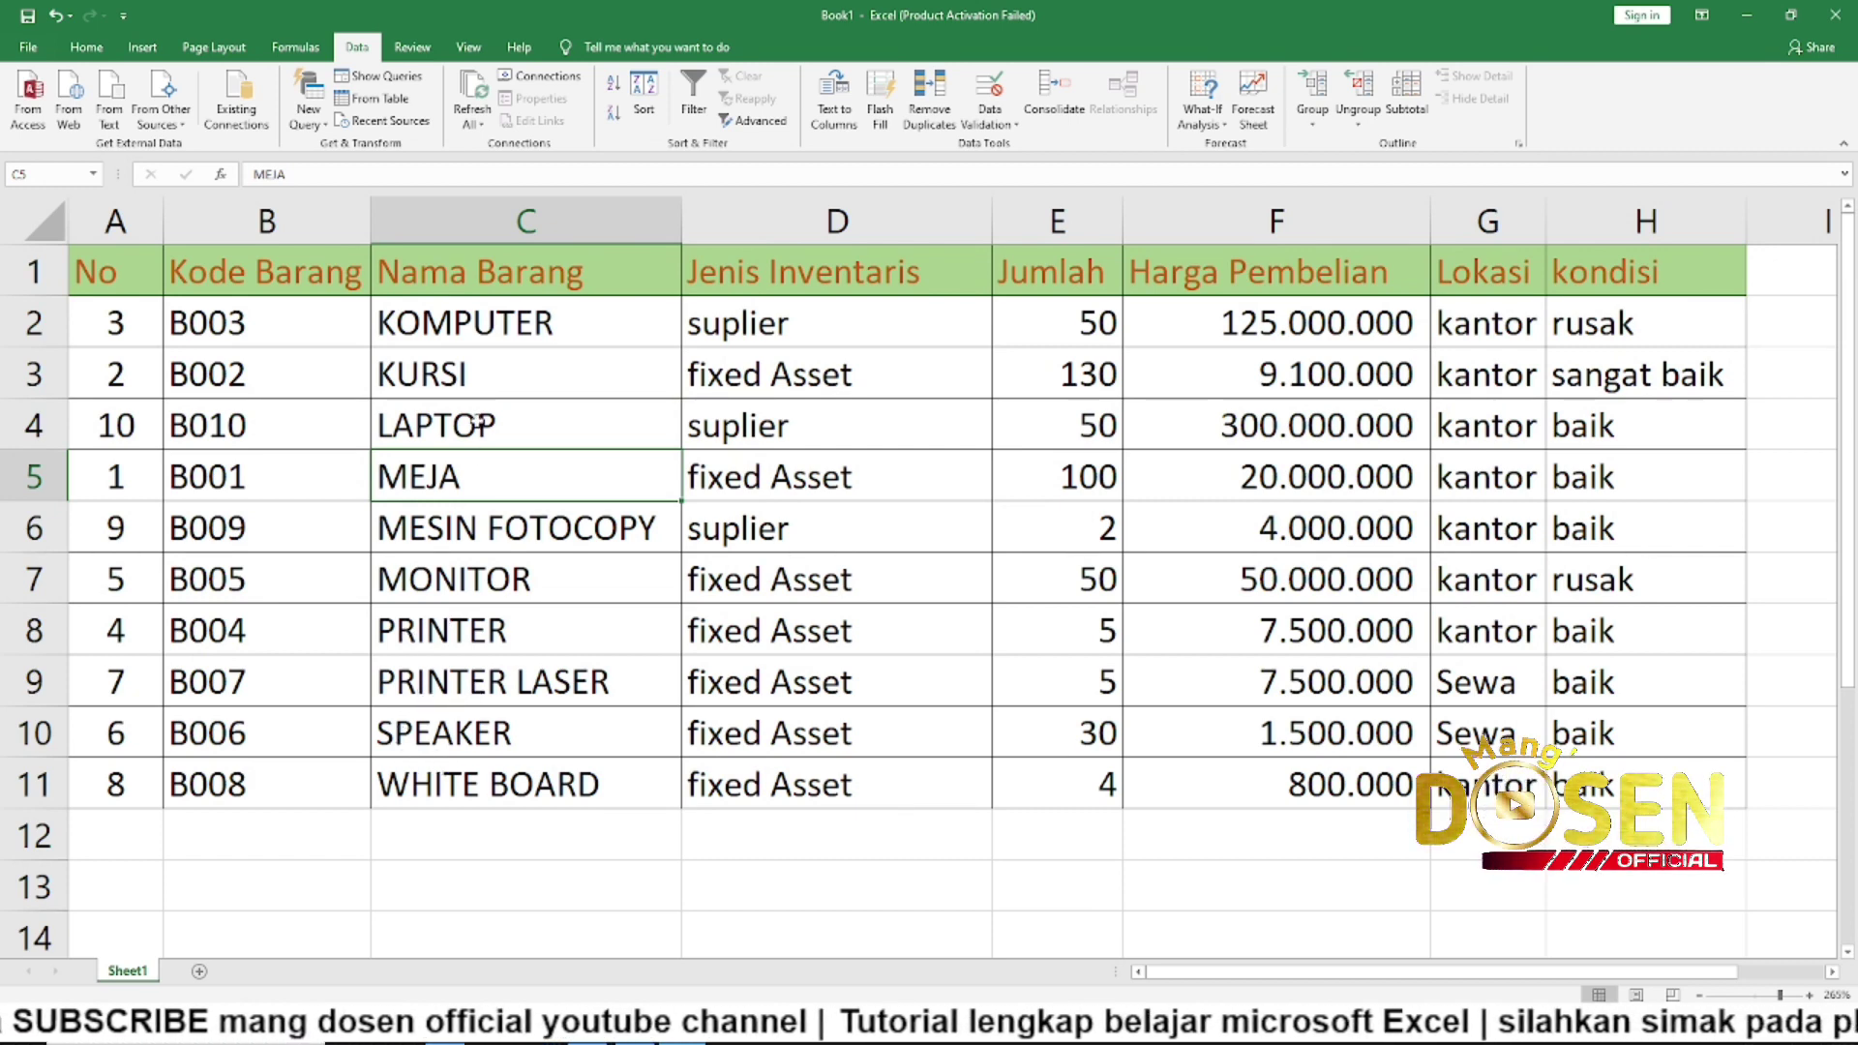
pyautogui.click(459, 324)
pyautogui.moveTo(459, 324); pyautogui.dragTo(484, 733)
# Re-sort the table A1:H11 by Nama Barang in Z to A order and review the item names
pyautogui.moveTo(87, 271); pyautogui.dragTo(1597, 786)
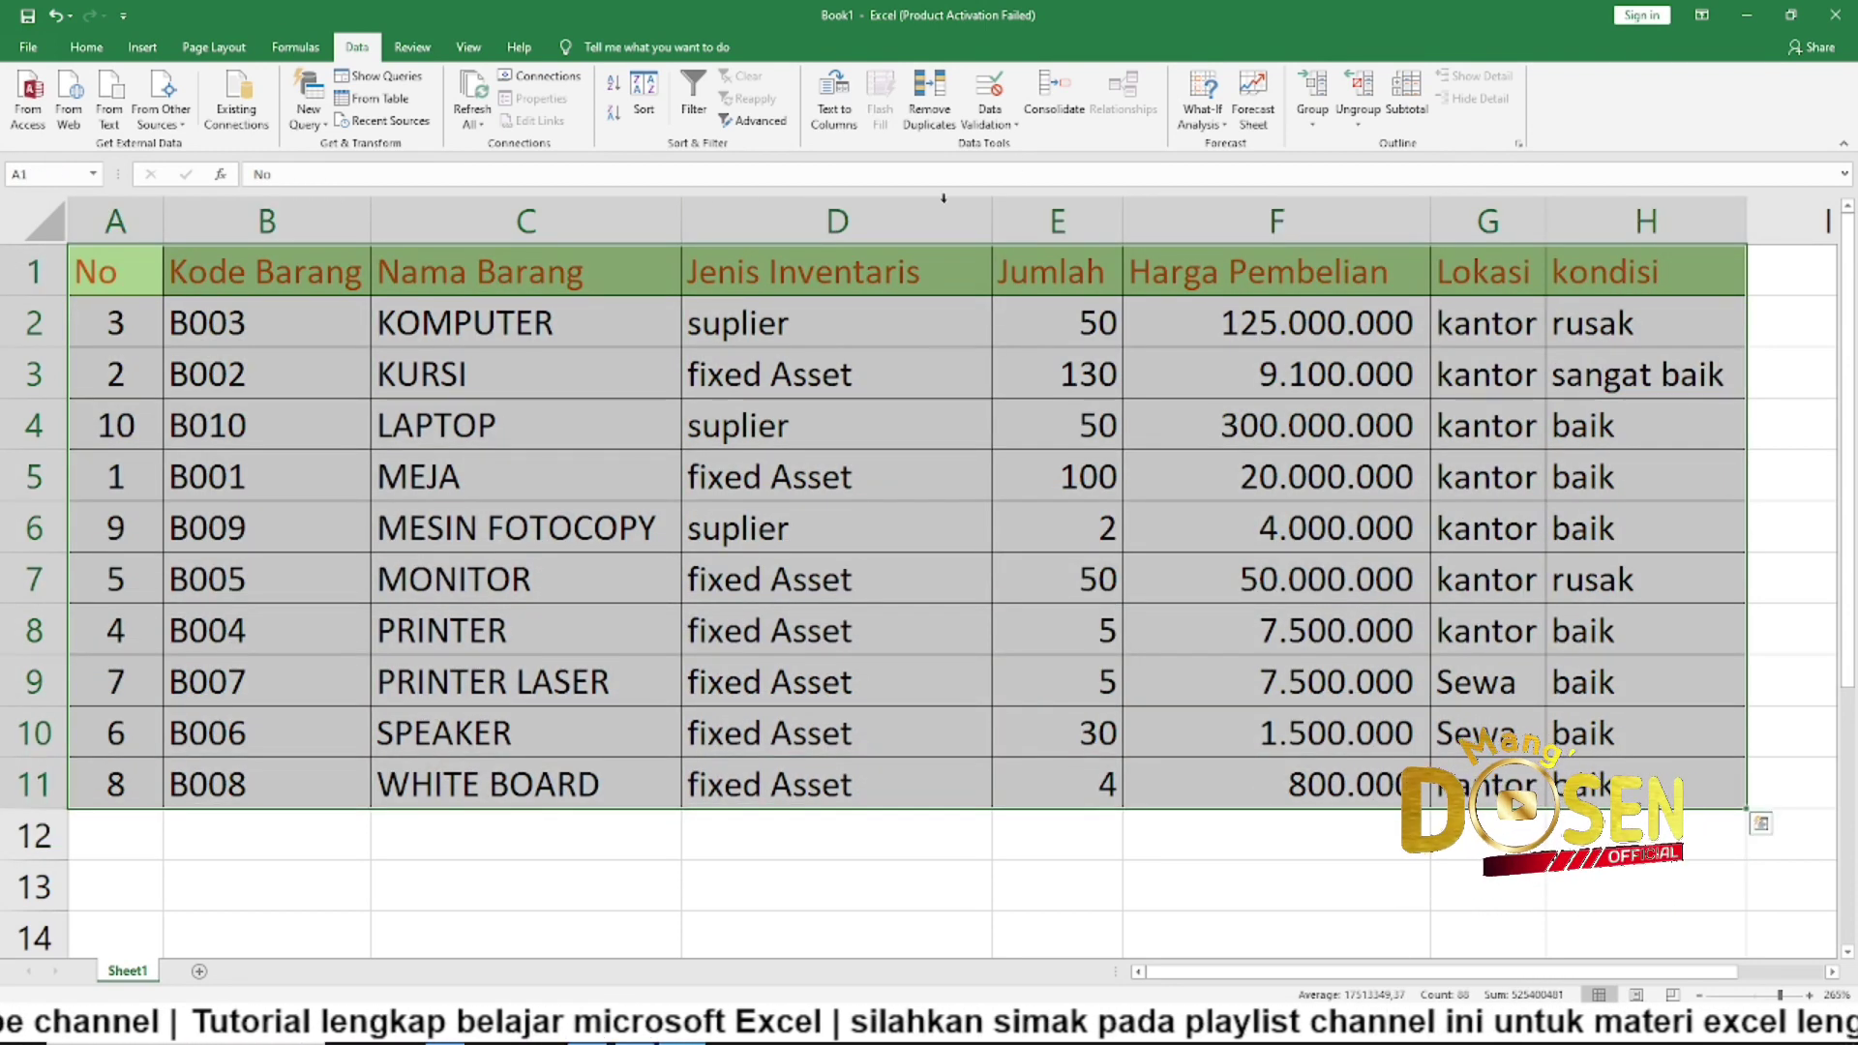
pyautogui.click(644, 97)
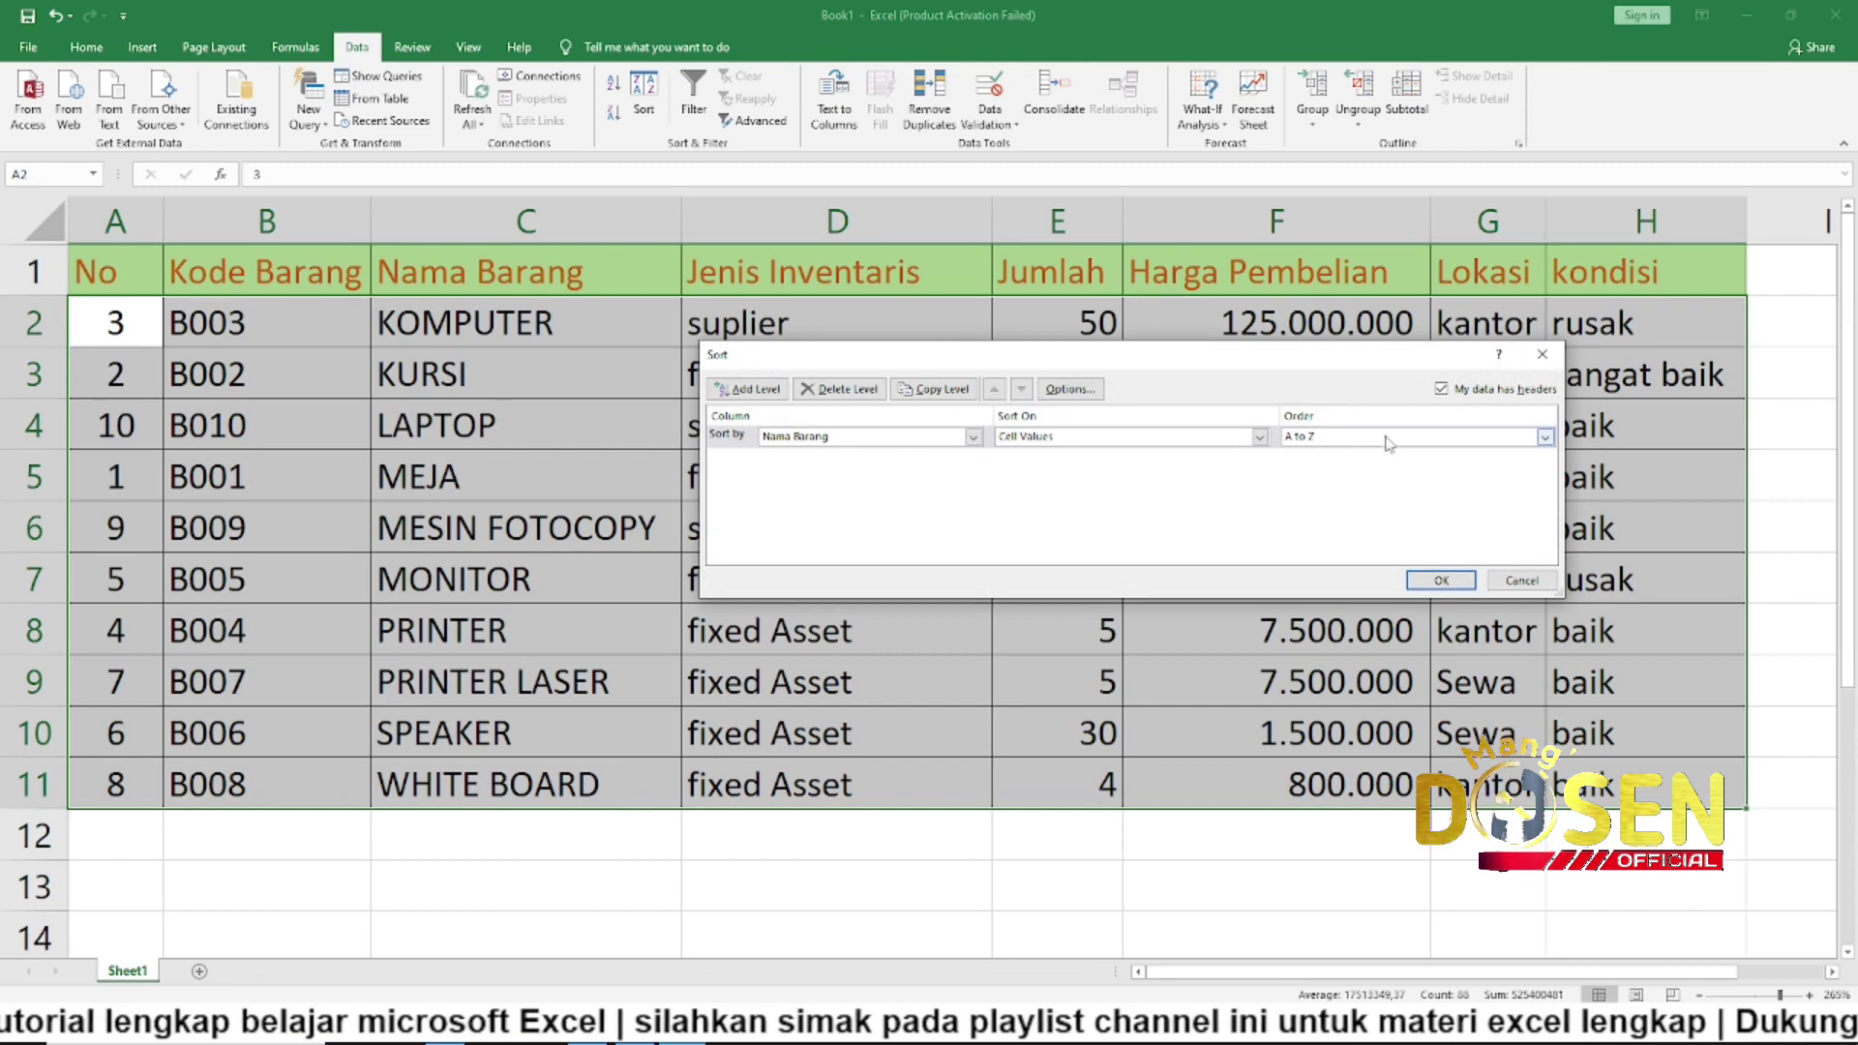
pyautogui.click(1411, 441)
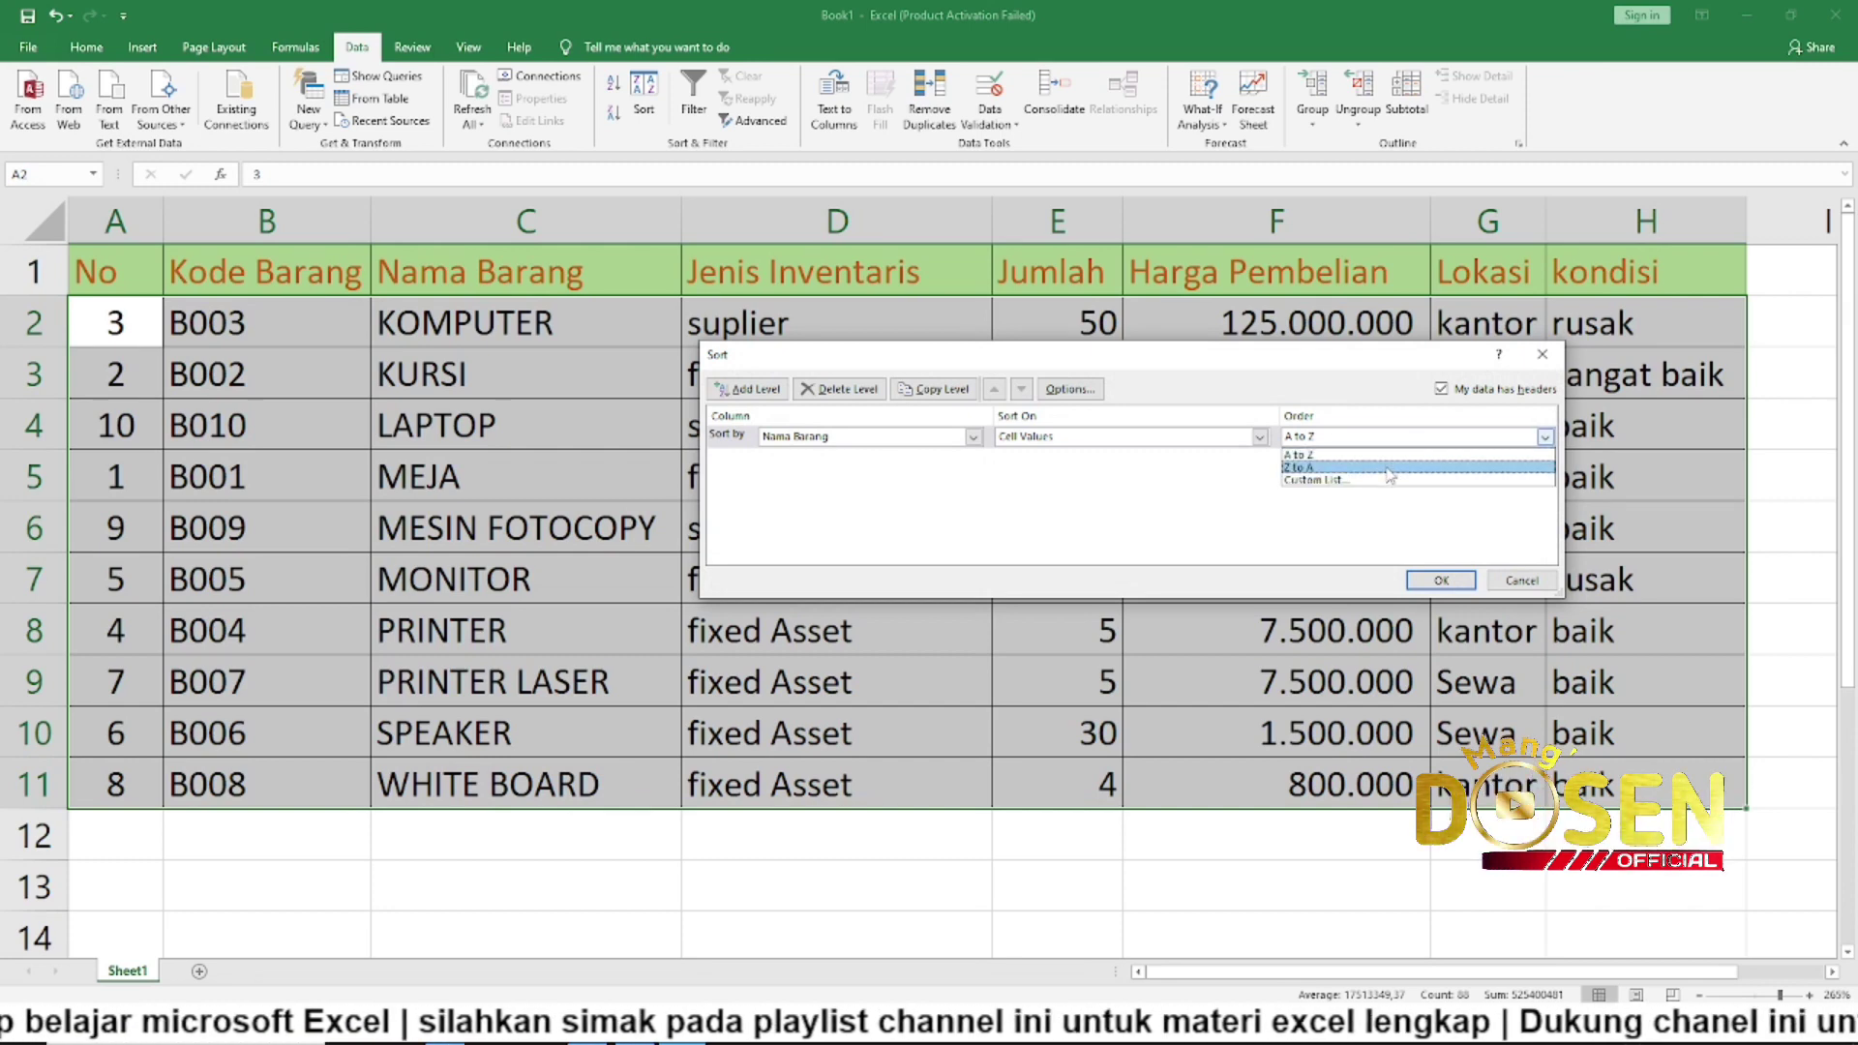
pyautogui.click(1389, 470)
pyautogui.click(1442, 579)
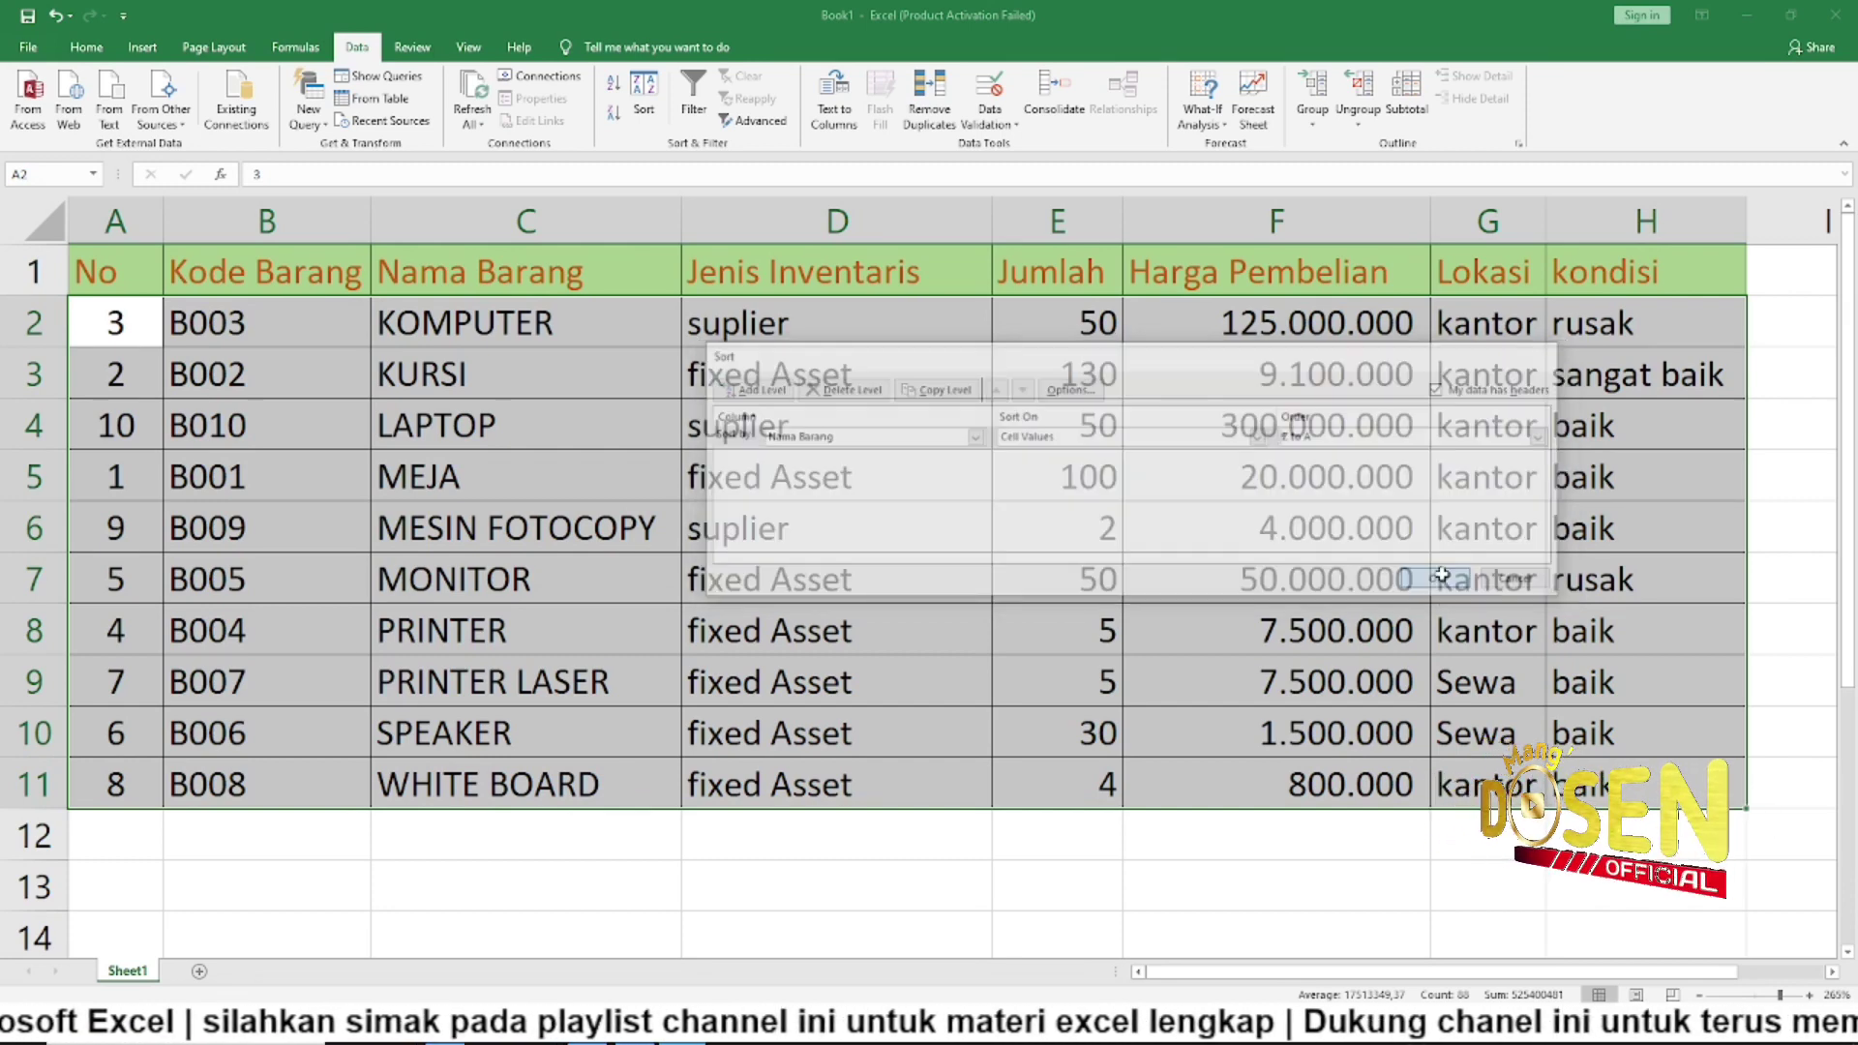
pyautogui.click(404, 334)
pyautogui.moveTo(433, 390); pyautogui.dragTo(483, 786)
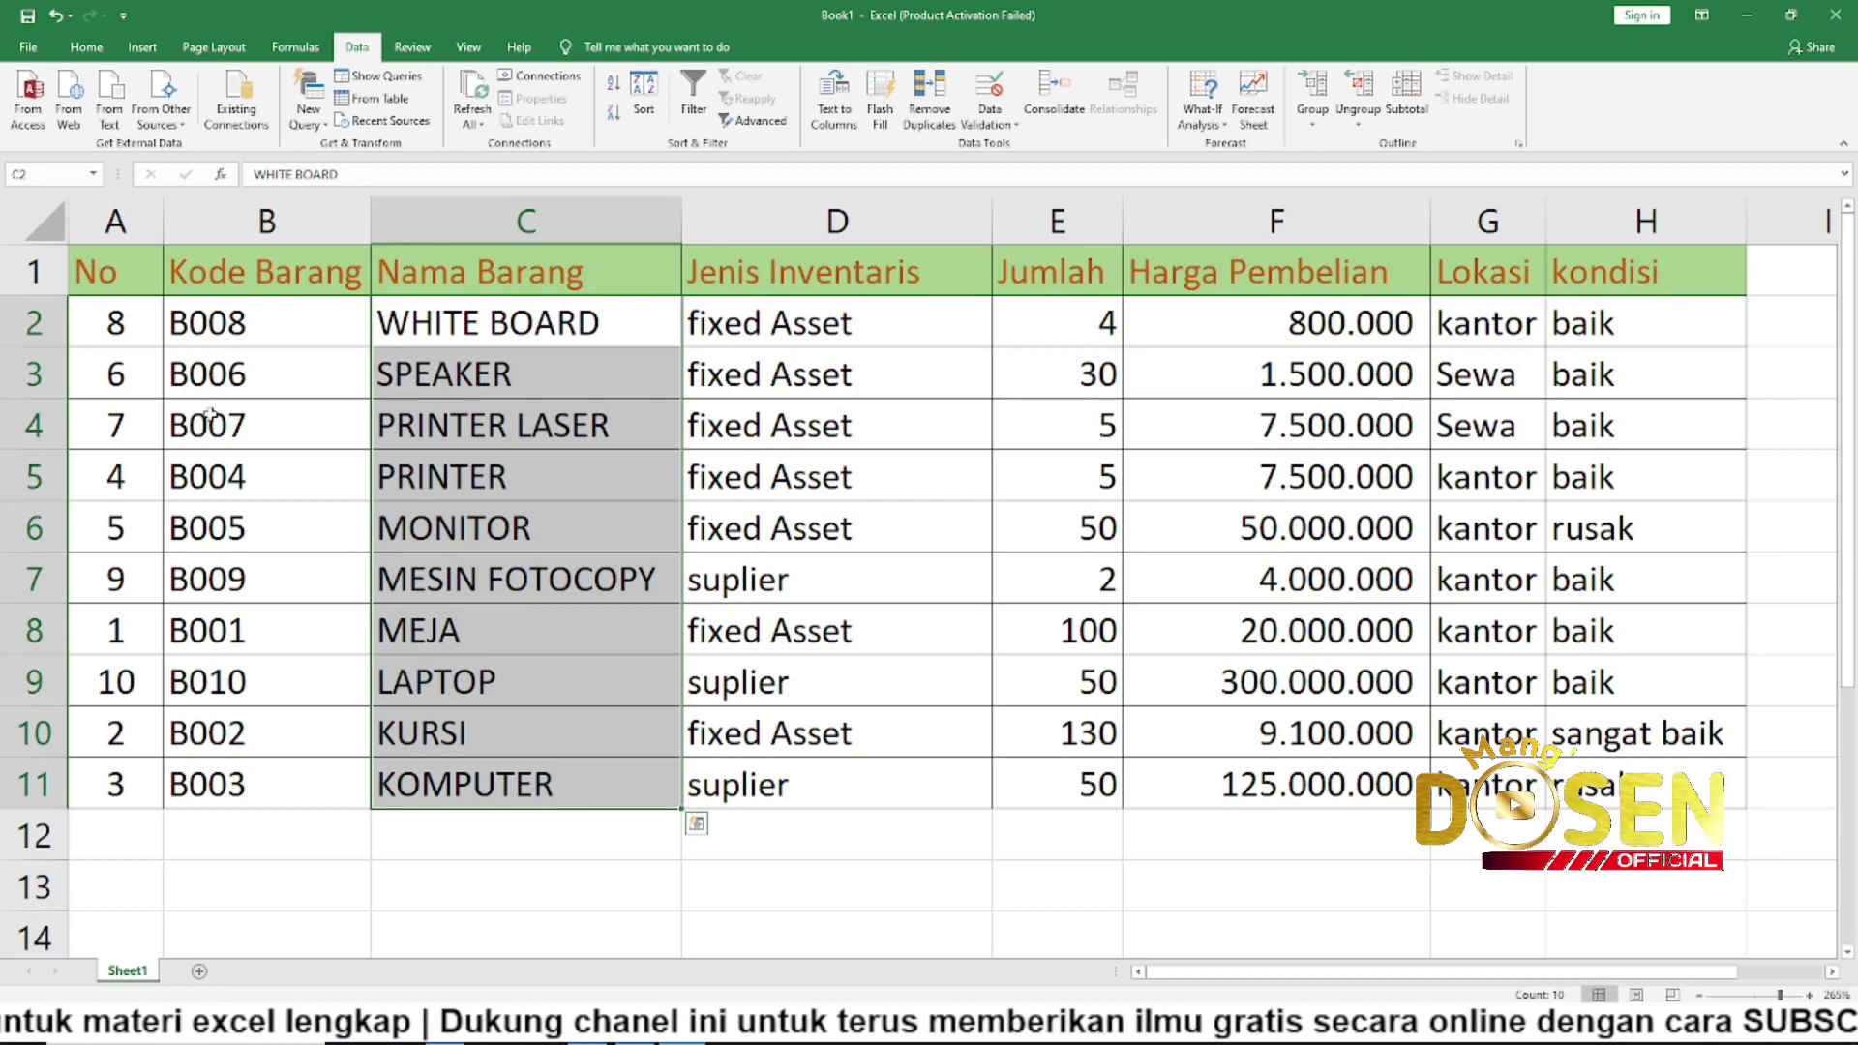
# Sort the table A1:H11 by the No column from Largest to Smallest
pyautogui.click(97, 273)
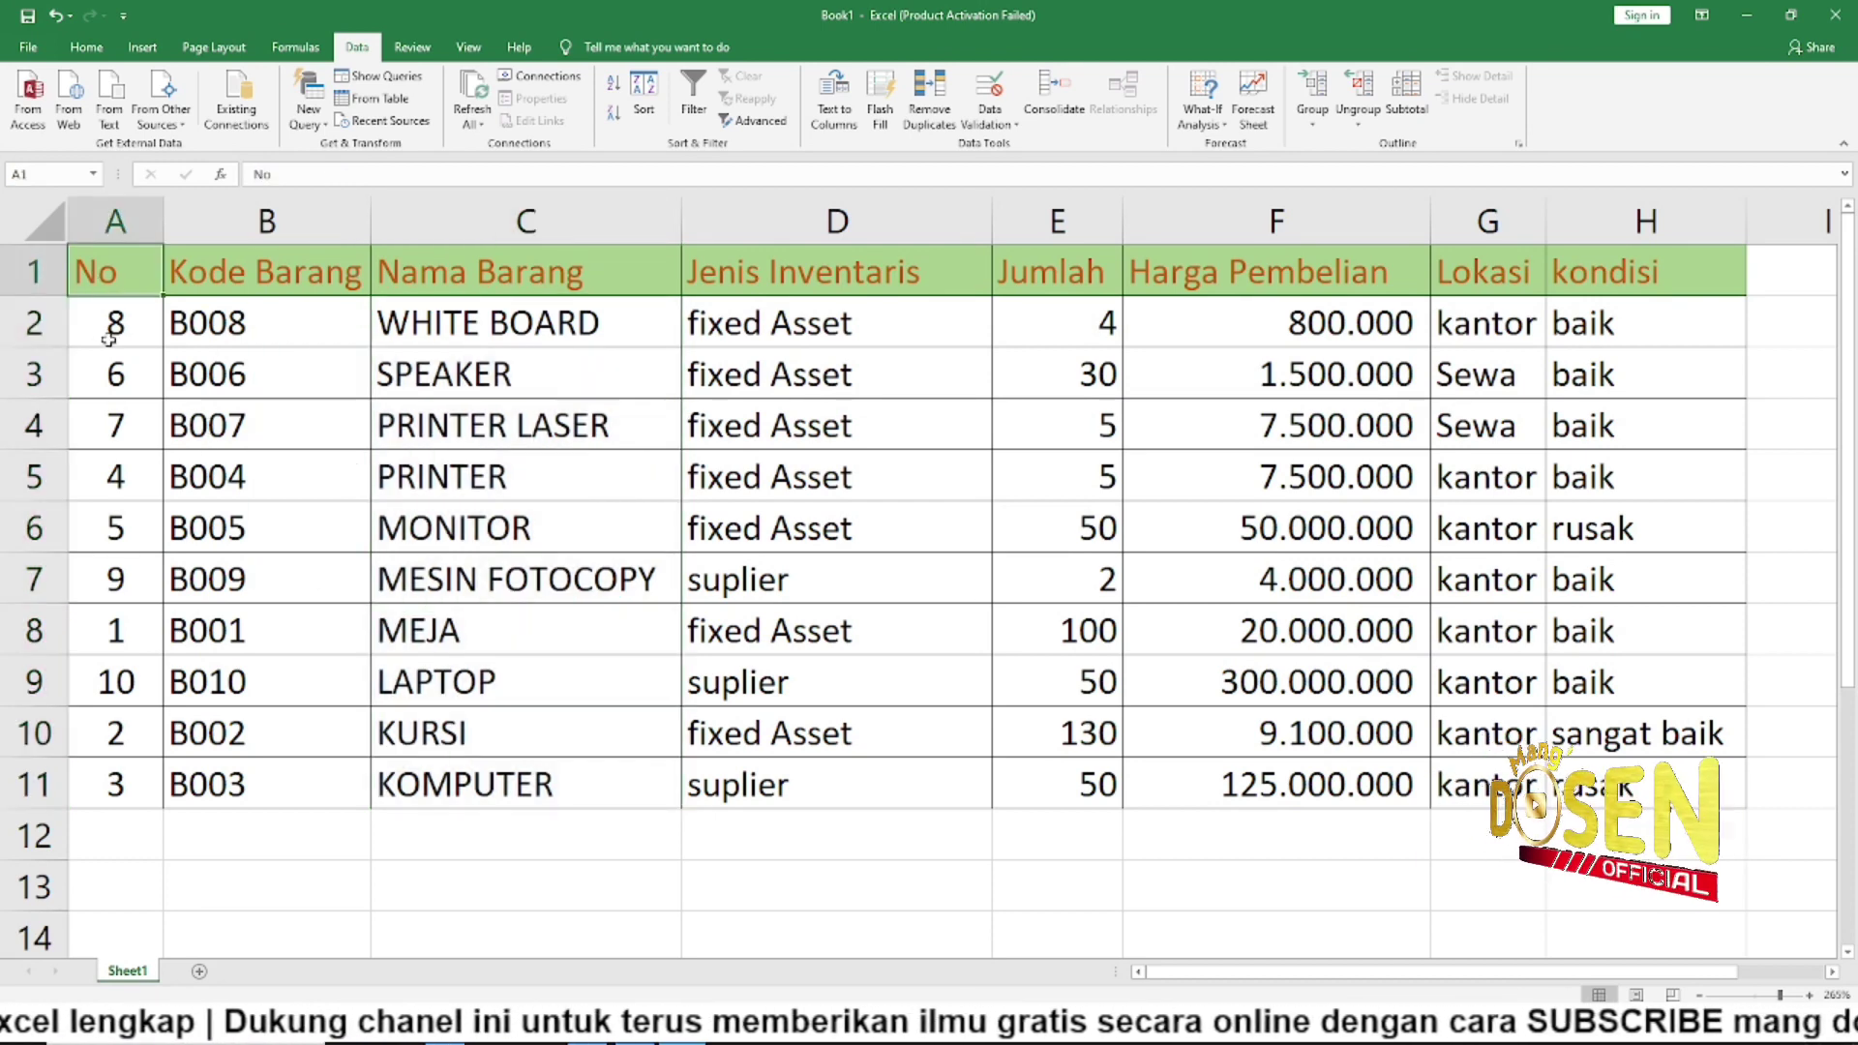
pyautogui.moveTo(101, 274); pyautogui.dragTo(1679, 806)
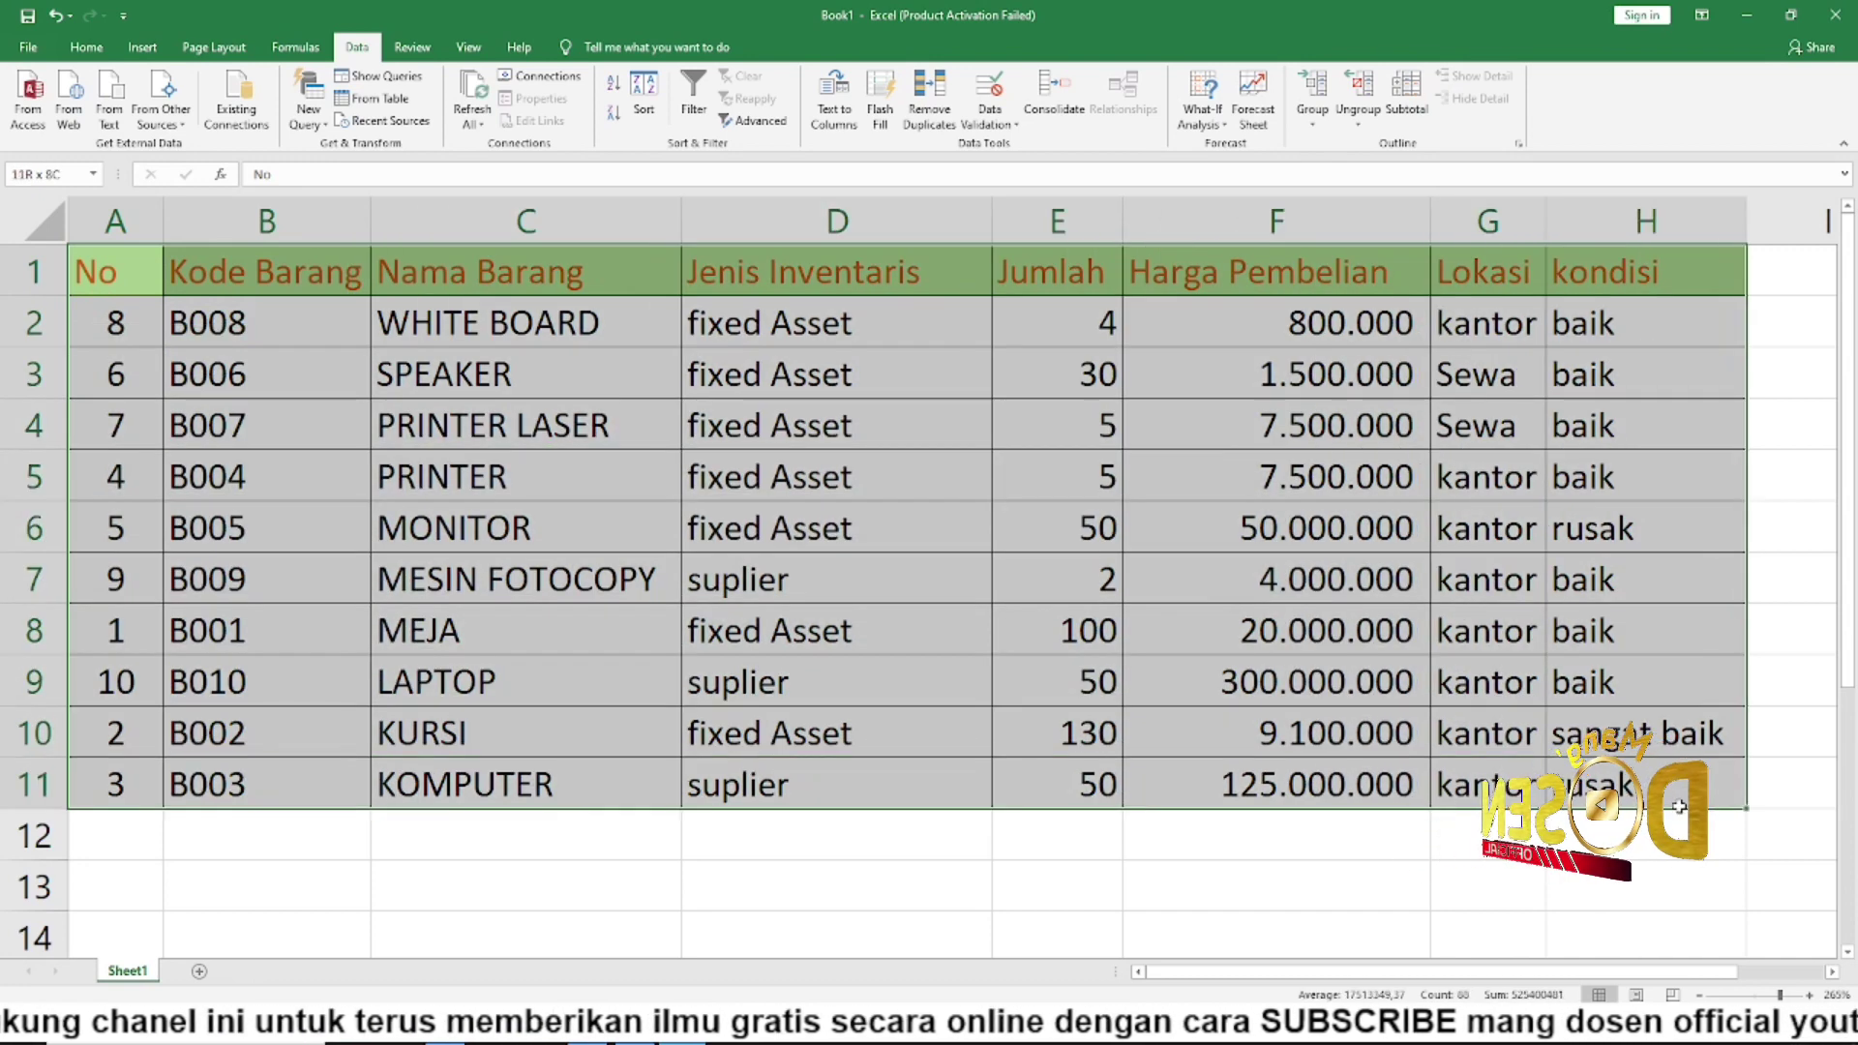
pyautogui.click(645, 110)
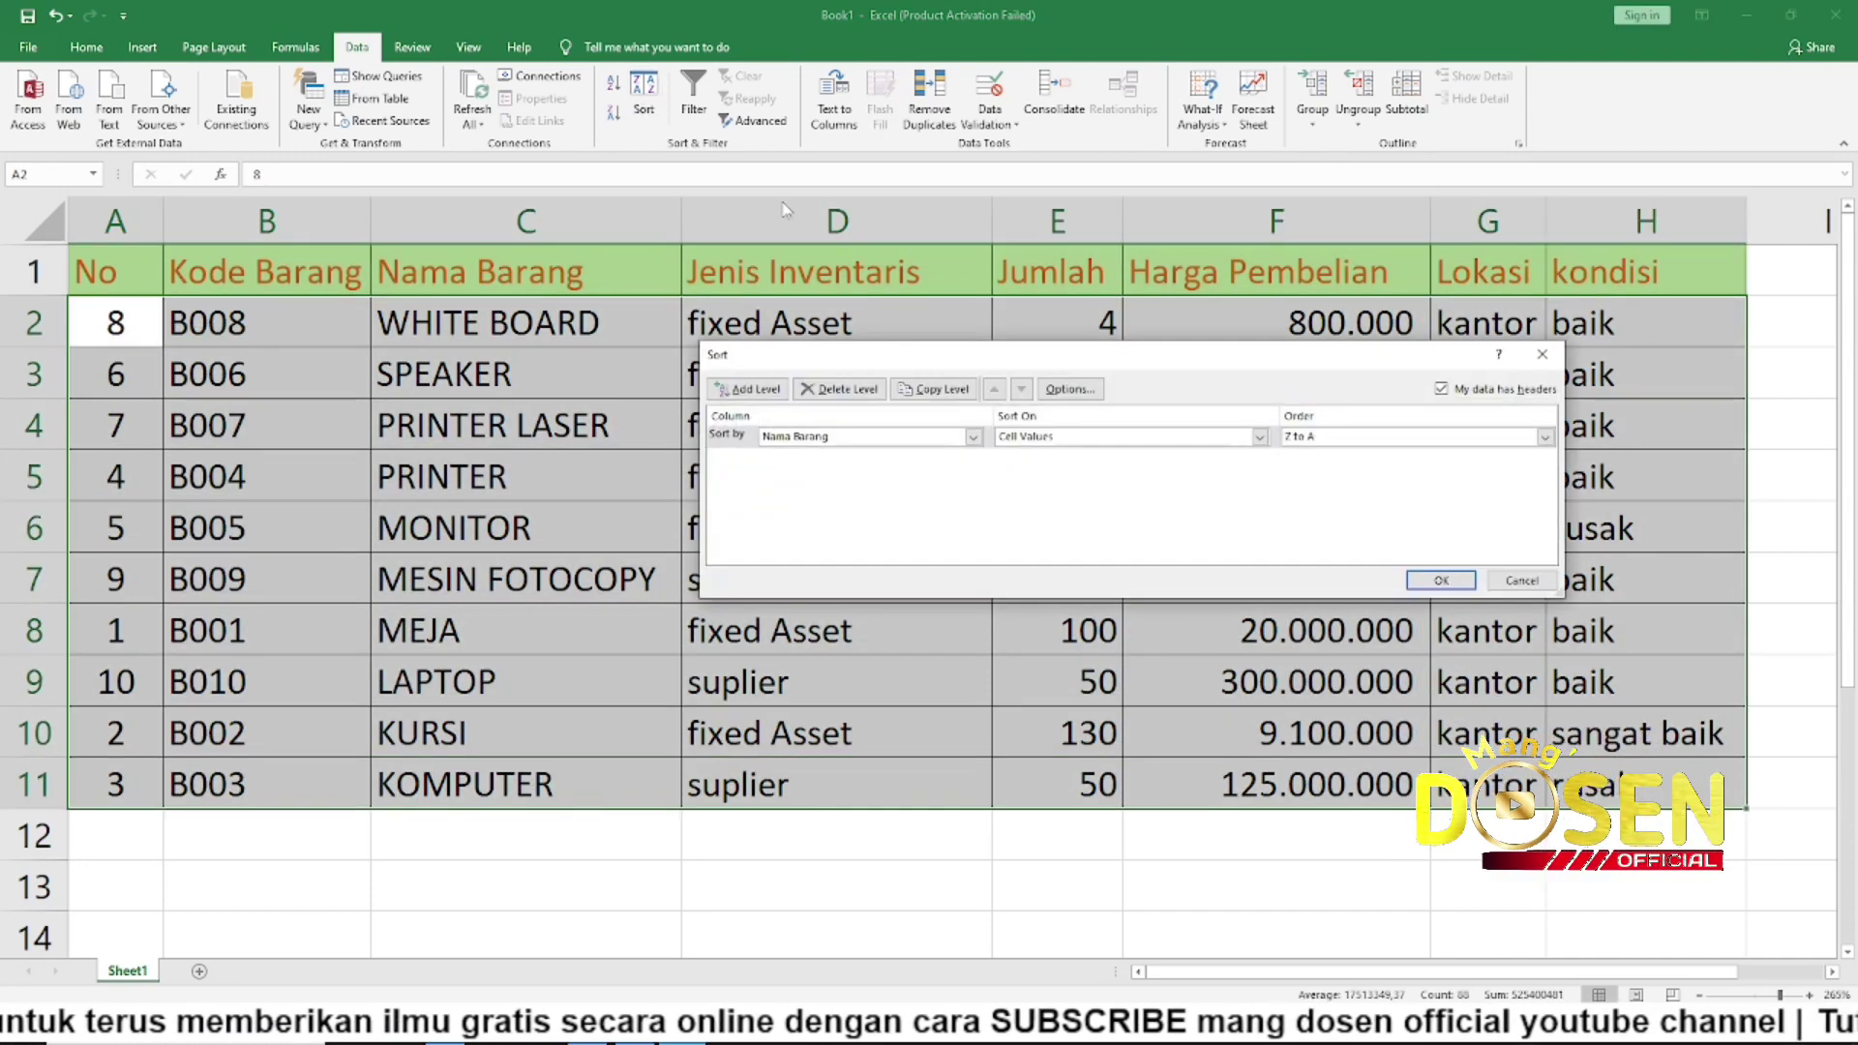
pyautogui.click(870, 439)
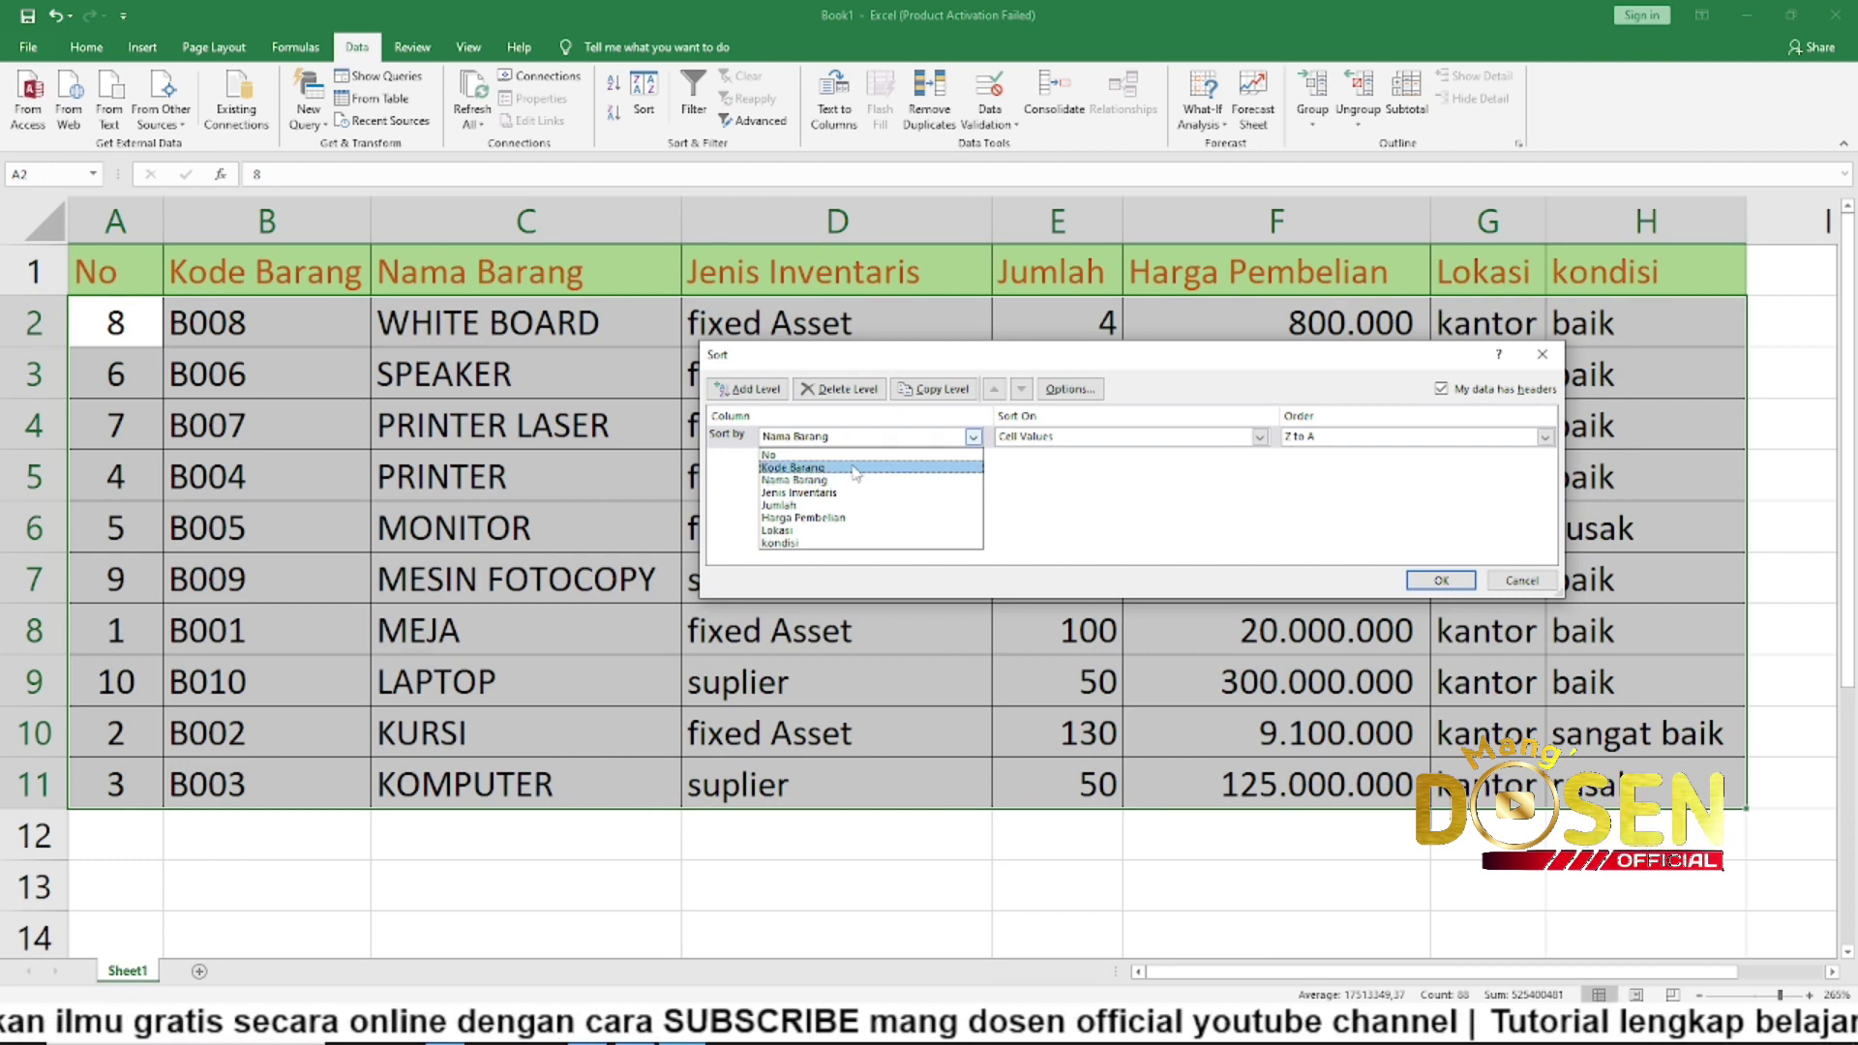
pyautogui.click(891, 455)
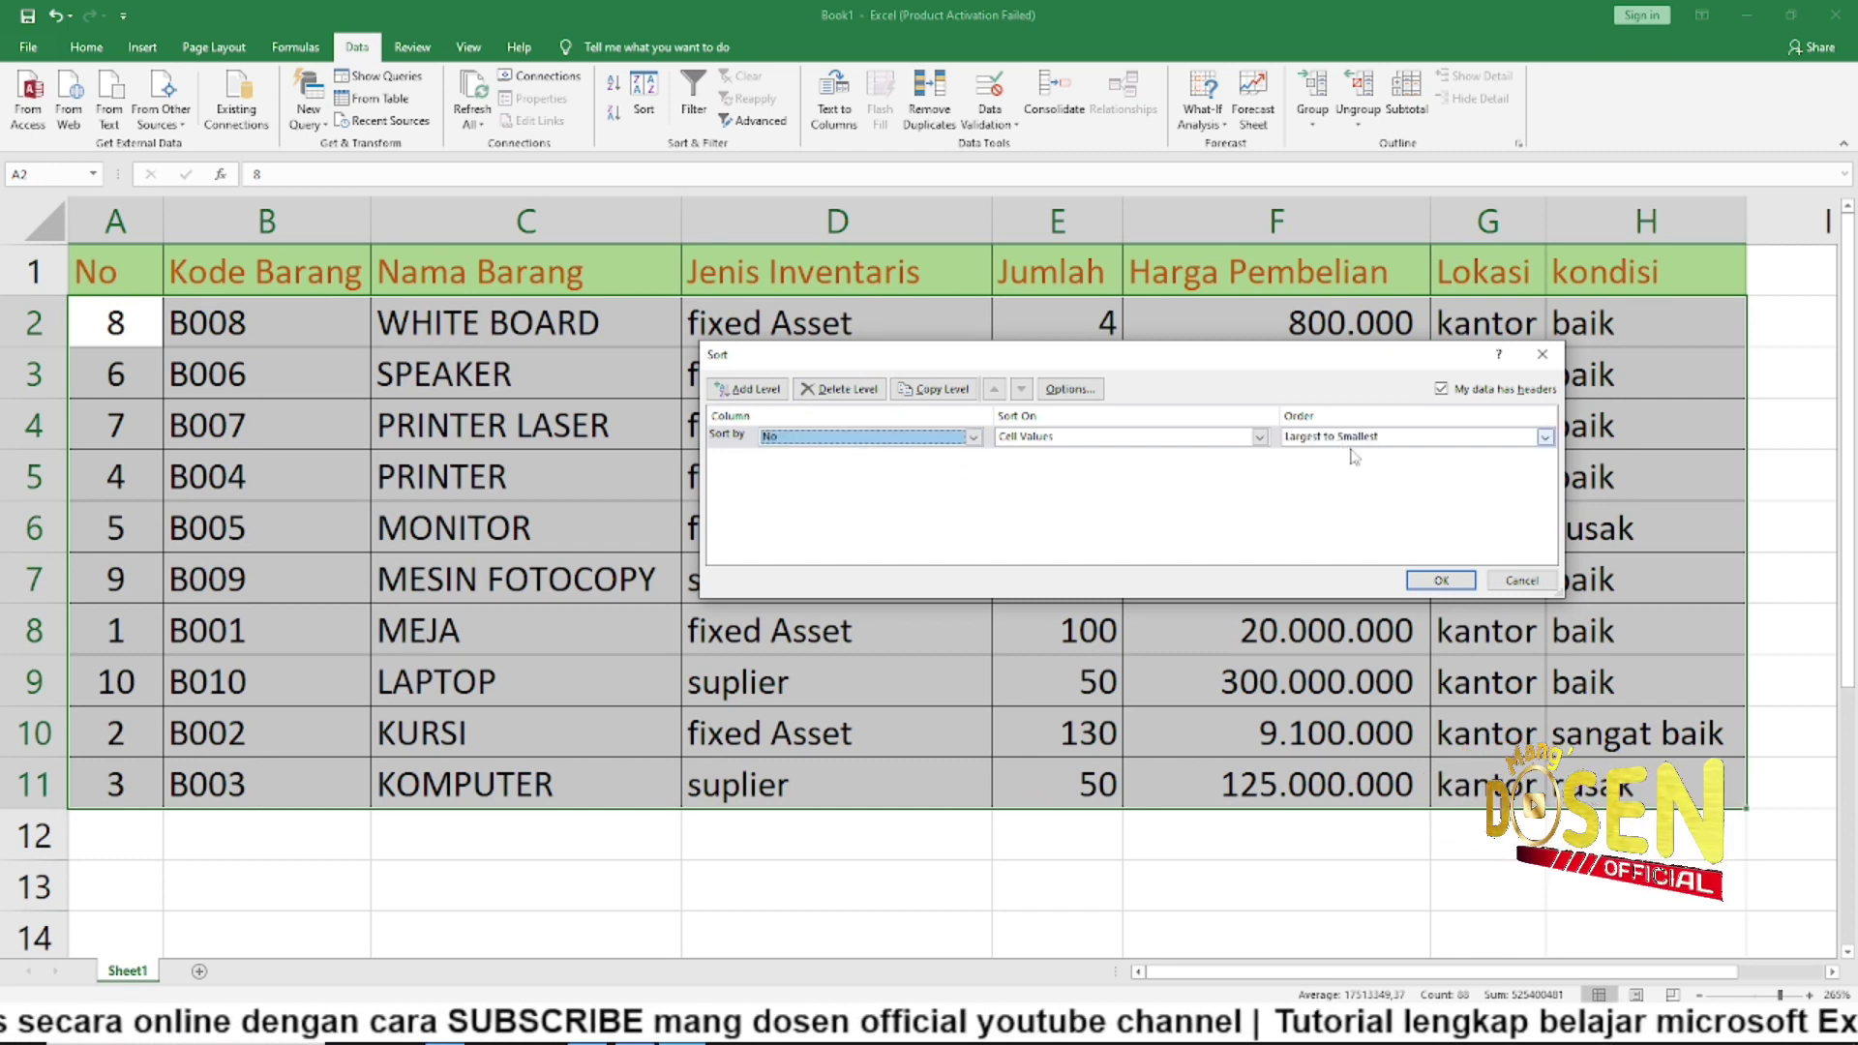
pyautogui.click(1441, 580)
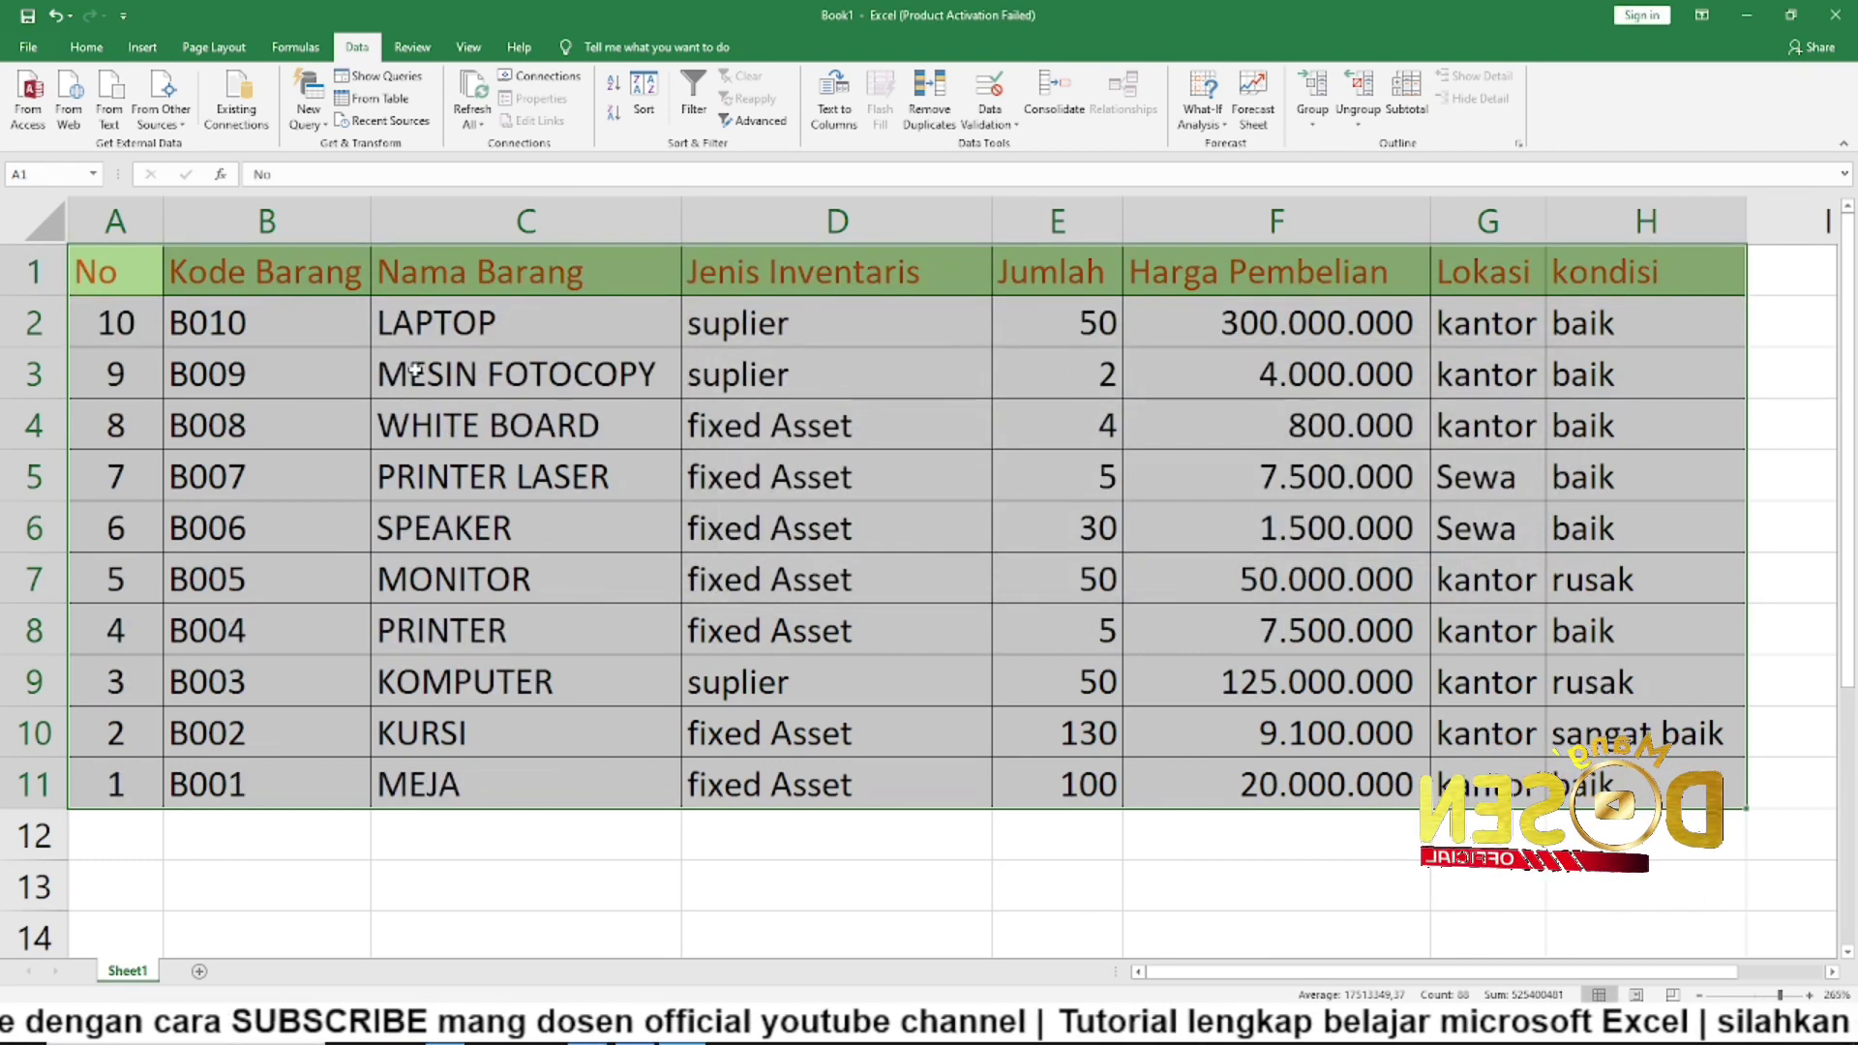
# Change the sort order of the No column to Smallest to Largest and apply it to the table
pyautogui.click(646, 109)
pyautogui.click(1388, 436)
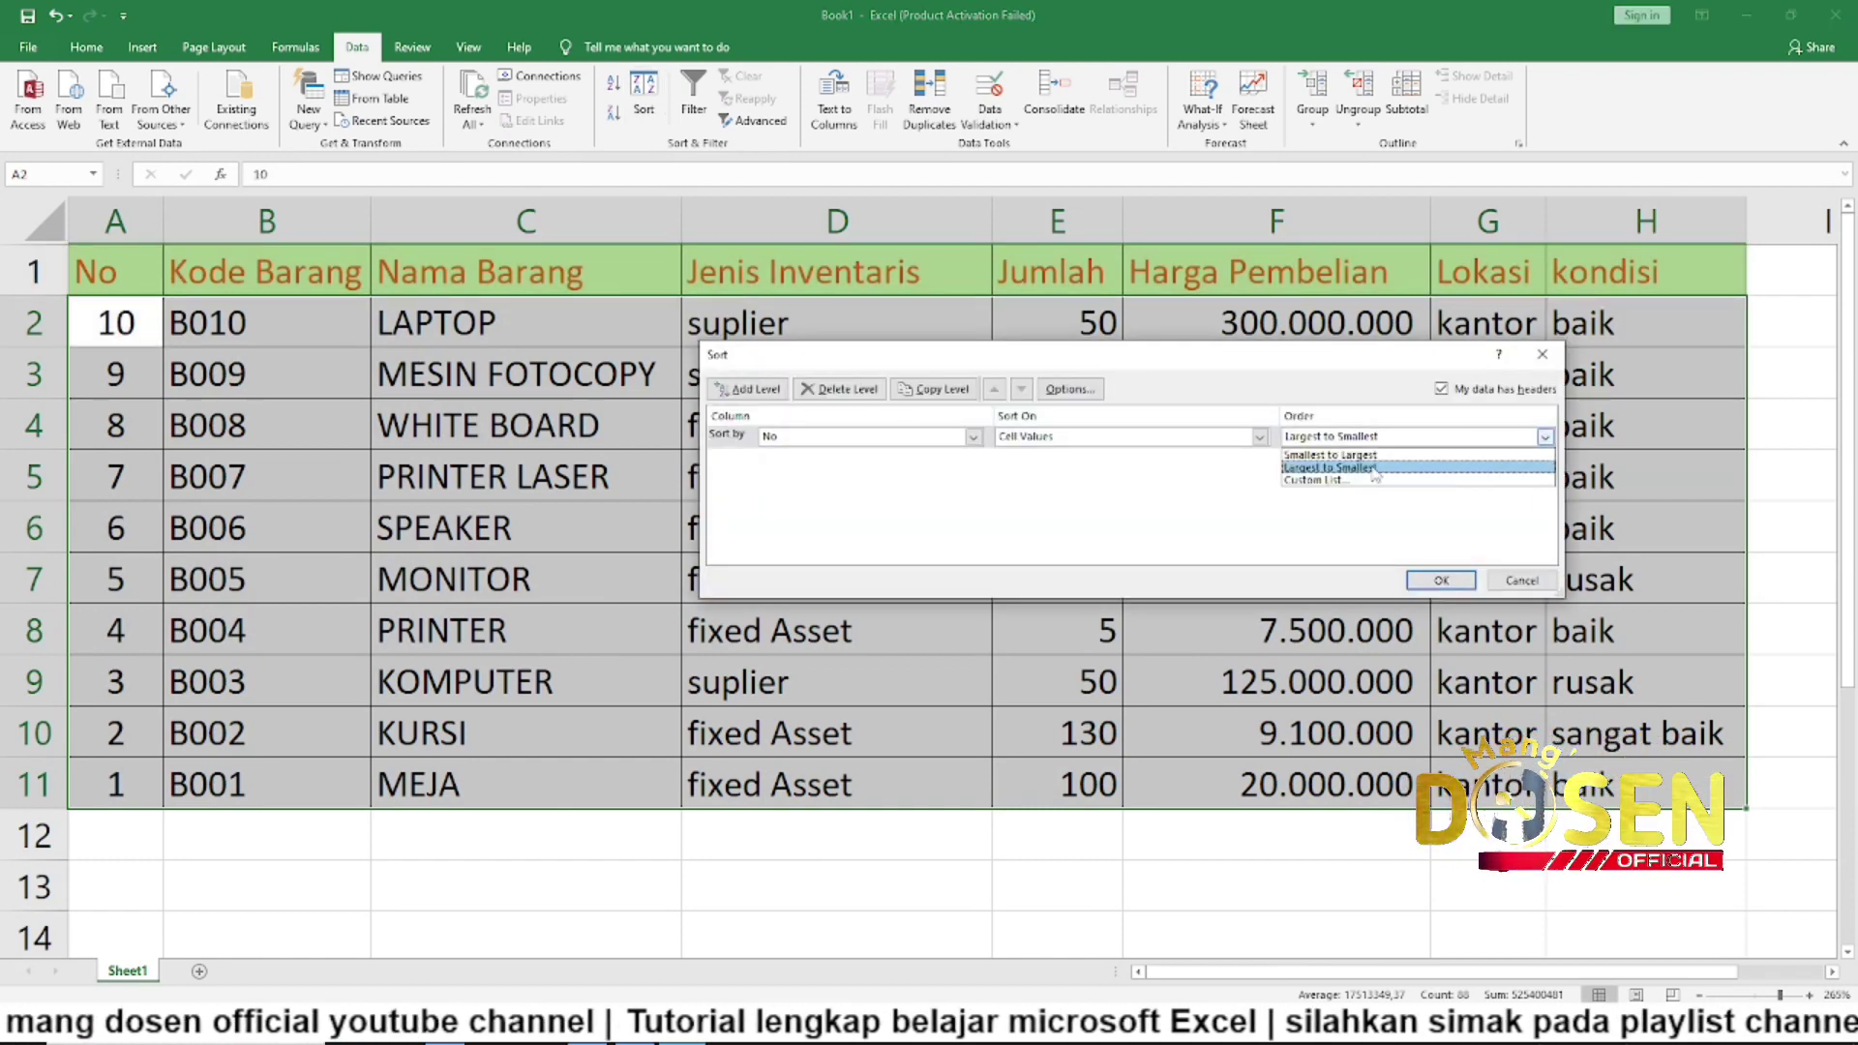
pyautogui.click(1364, 467)
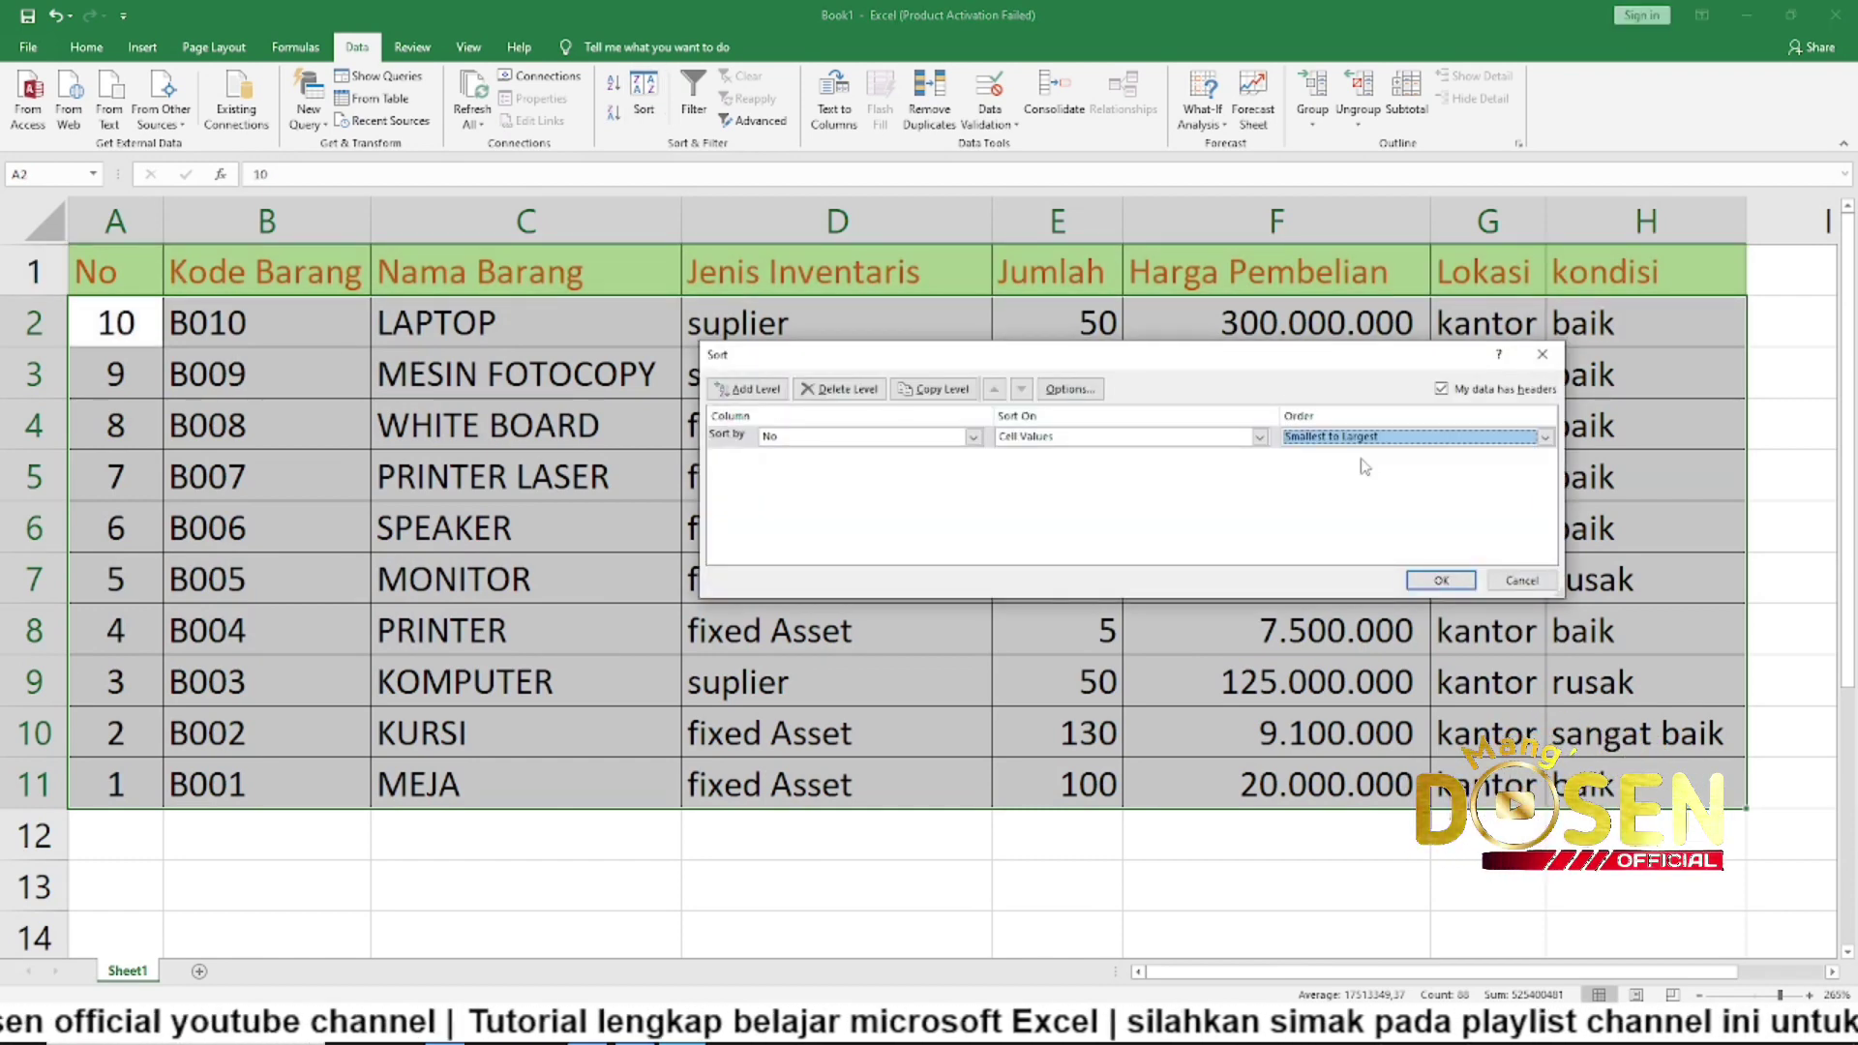
pyautogui.click(1441, 580)
pyautogui.hotkey('ctrl', 'z')
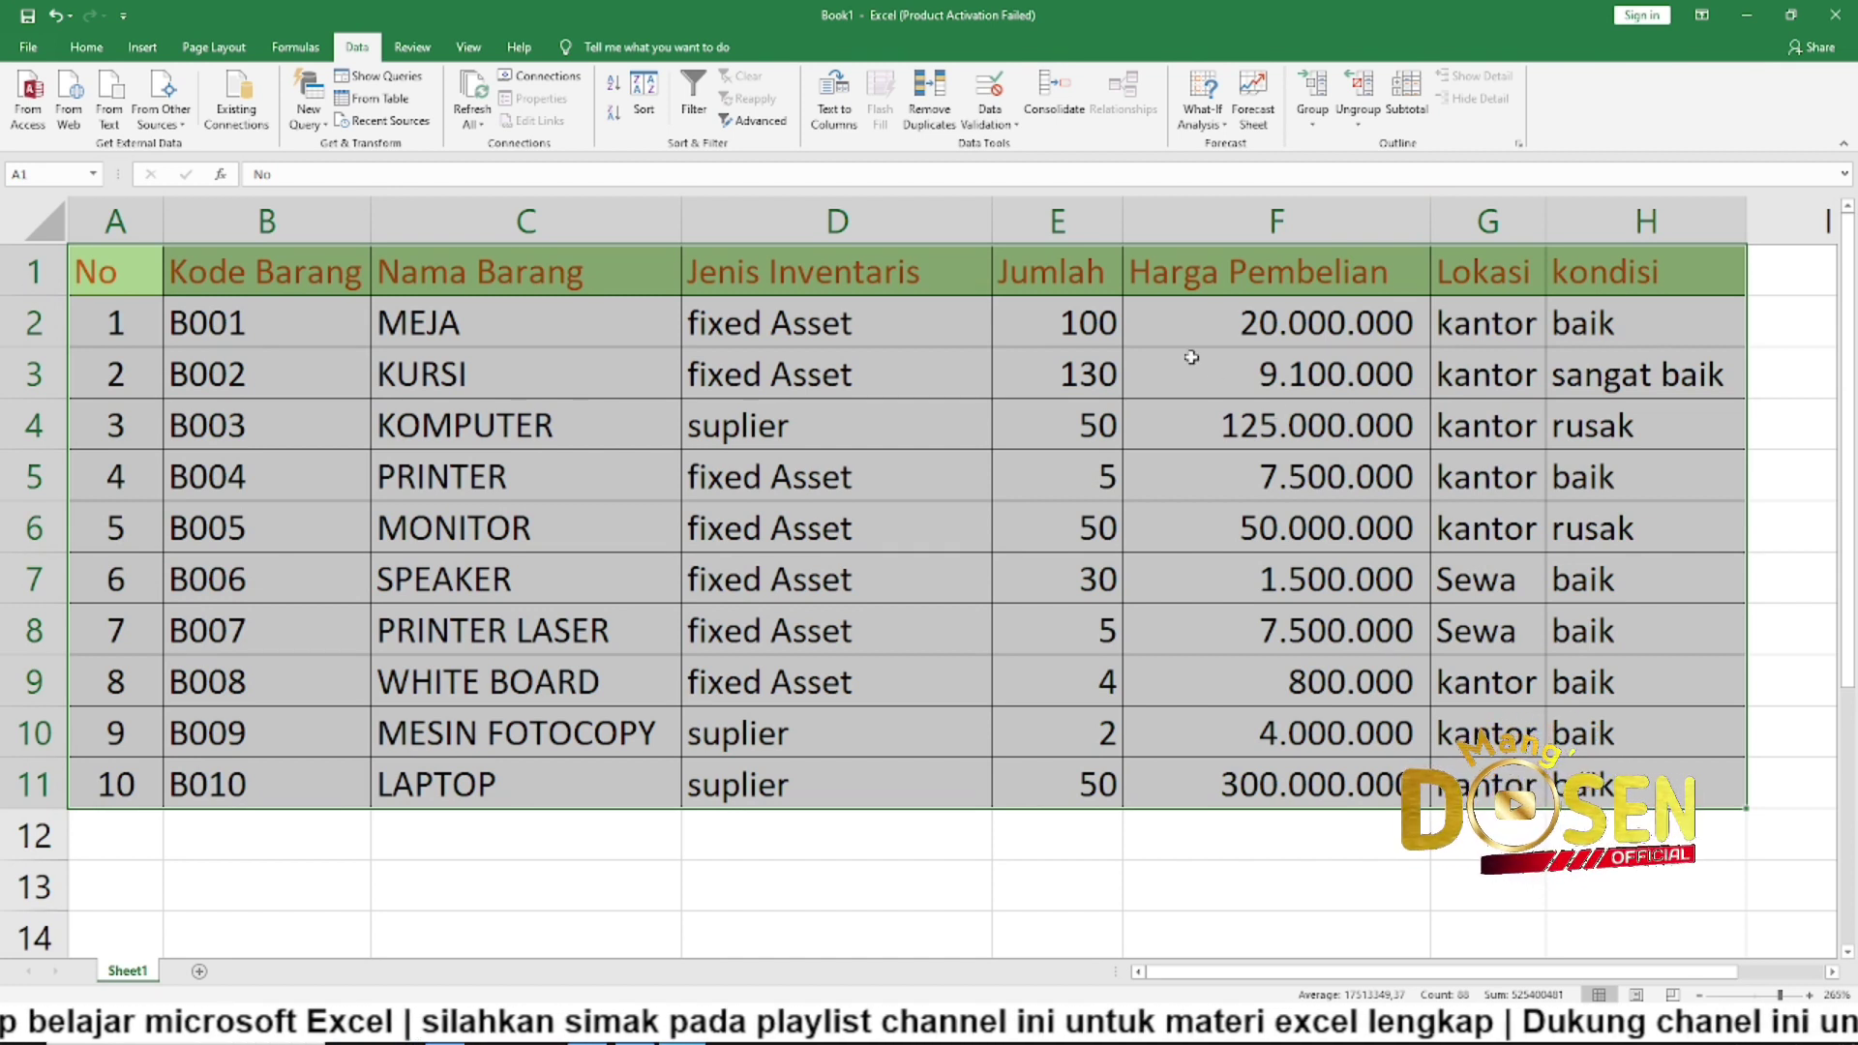
# Narrow the Jenis Inventaris column slightly and turn on filtering for the table's header row
pyautogui.moveTo(992, 220); pyautogui.dragTo(943, 222)
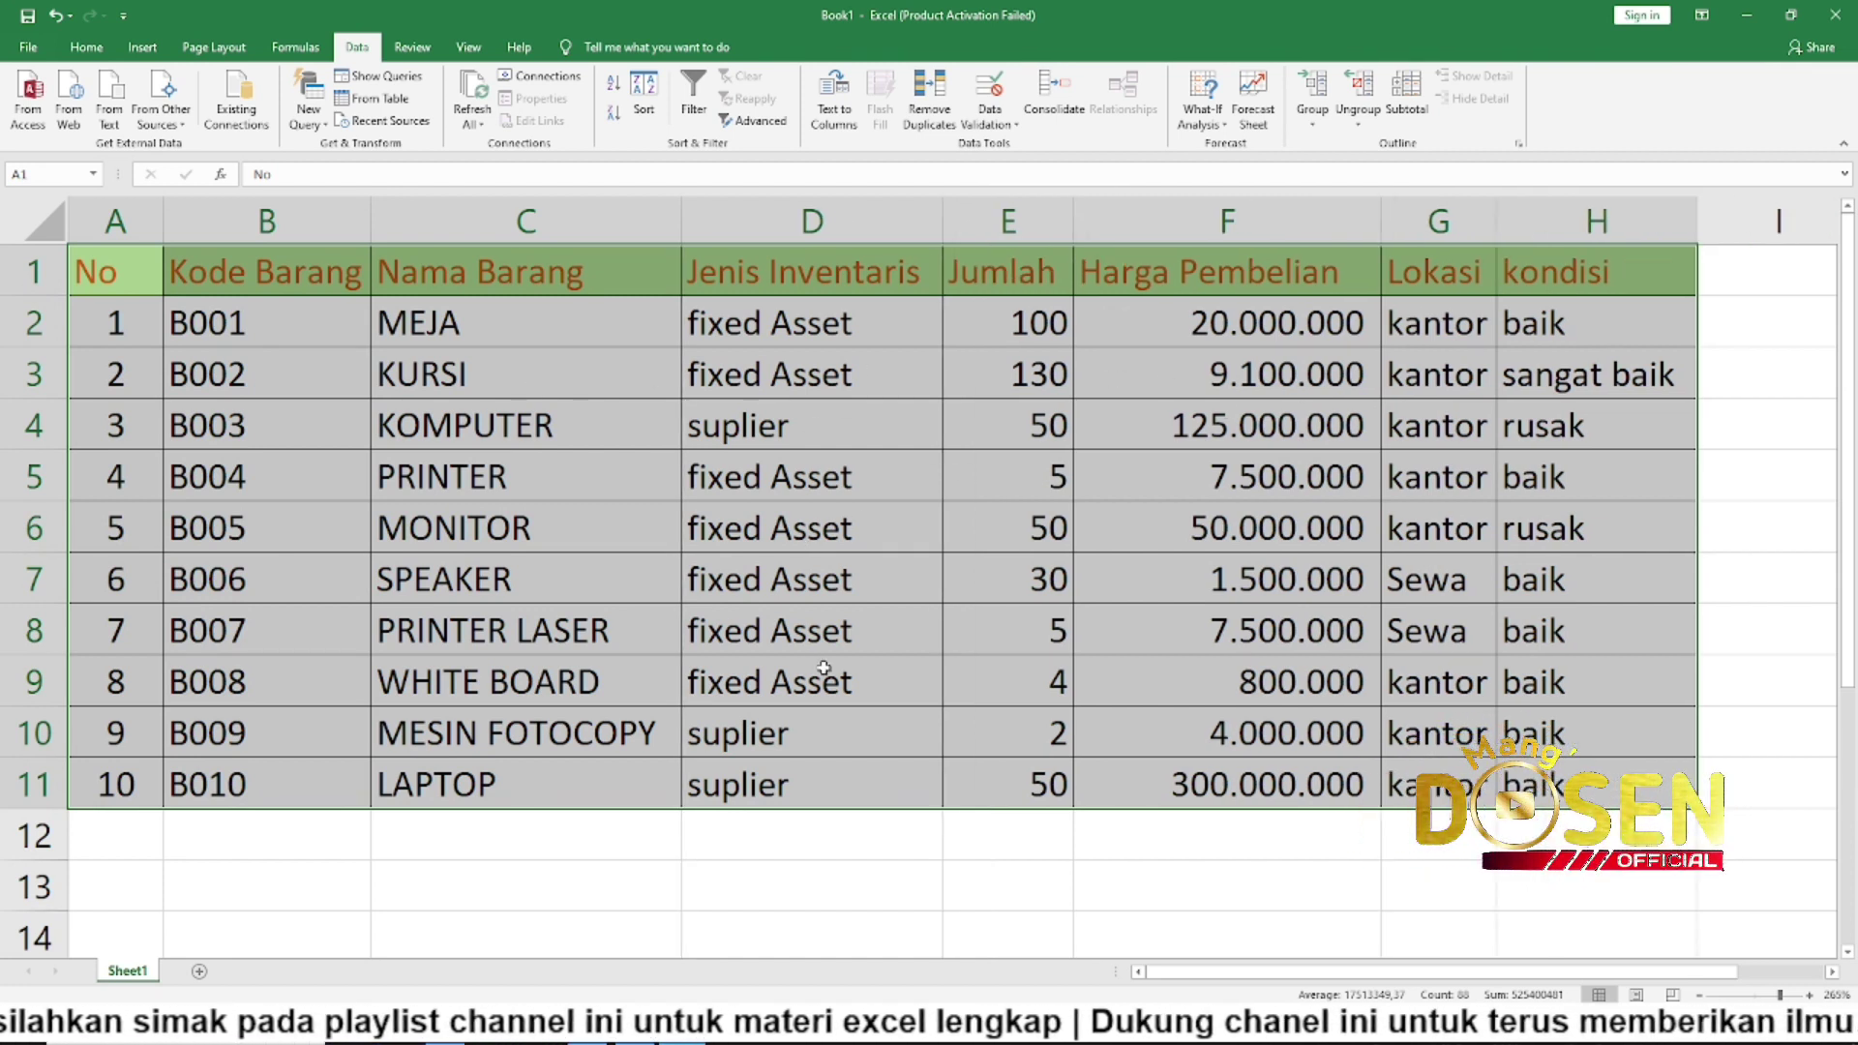
pyautogui.click(828, 671)
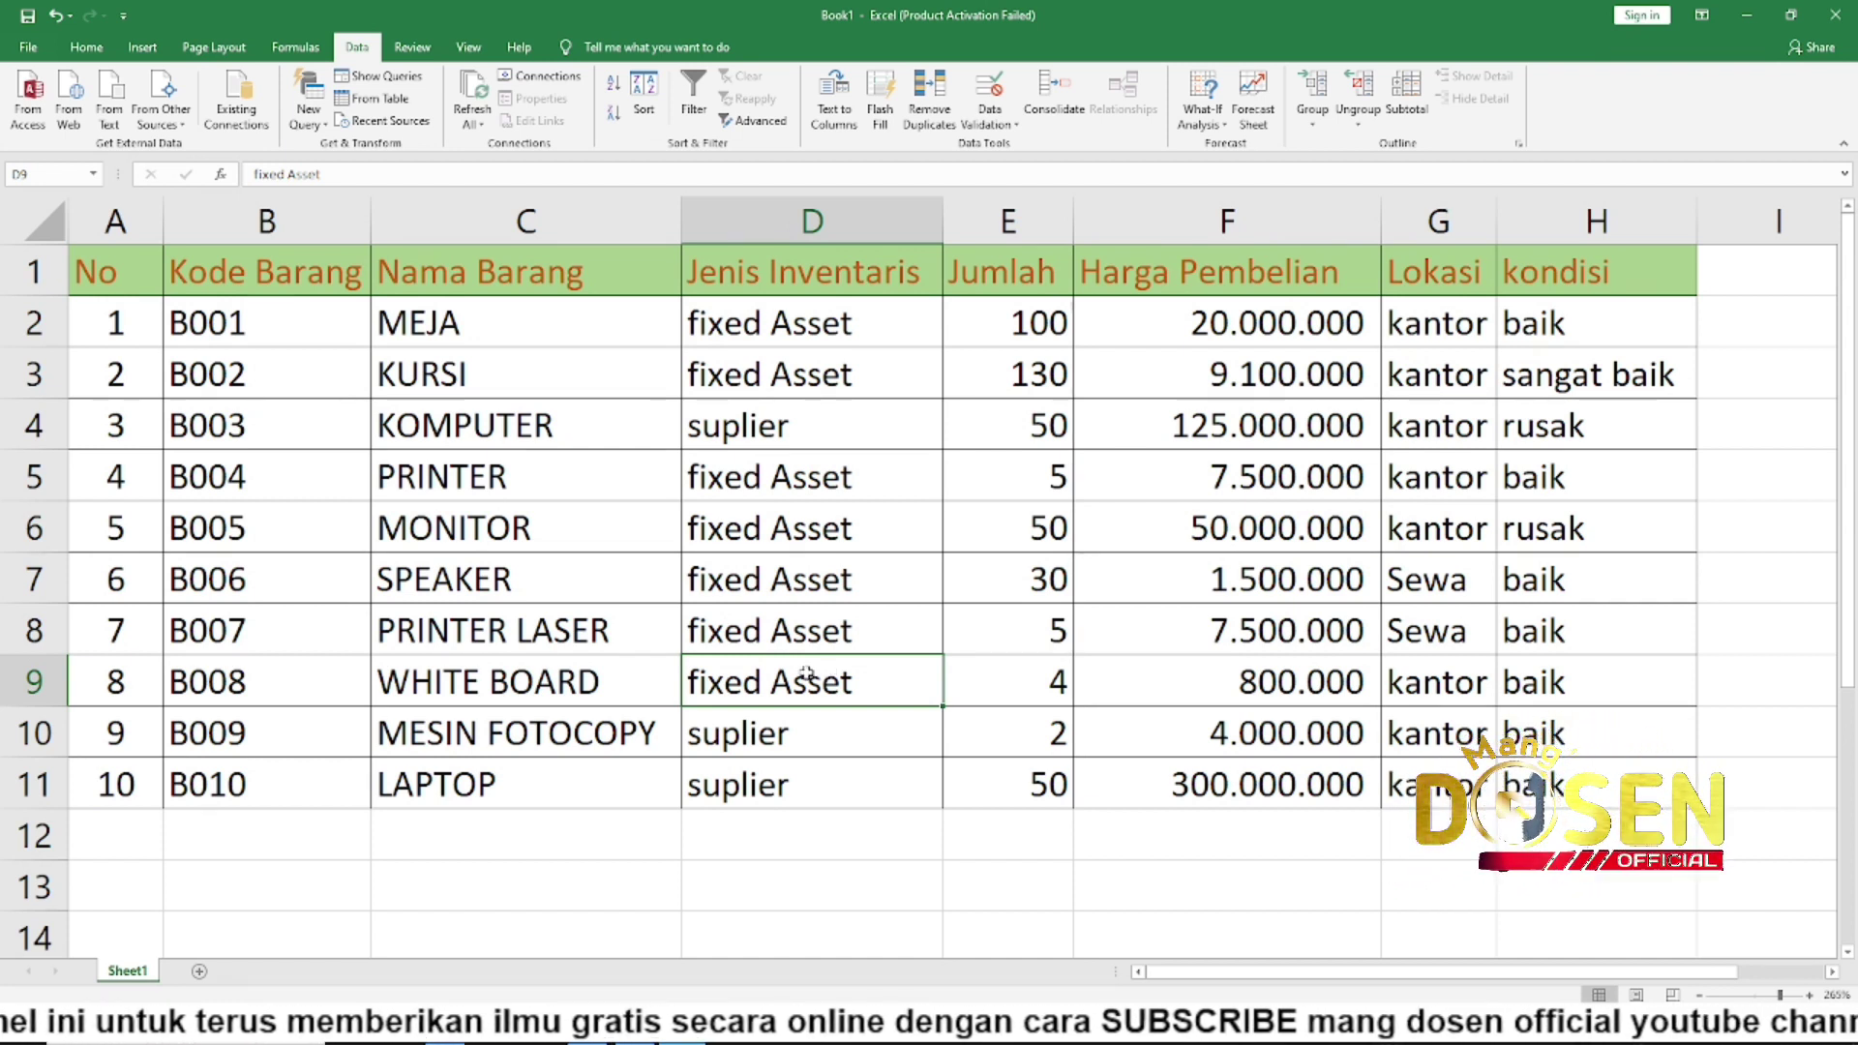
pyautogui.click(159, 272)
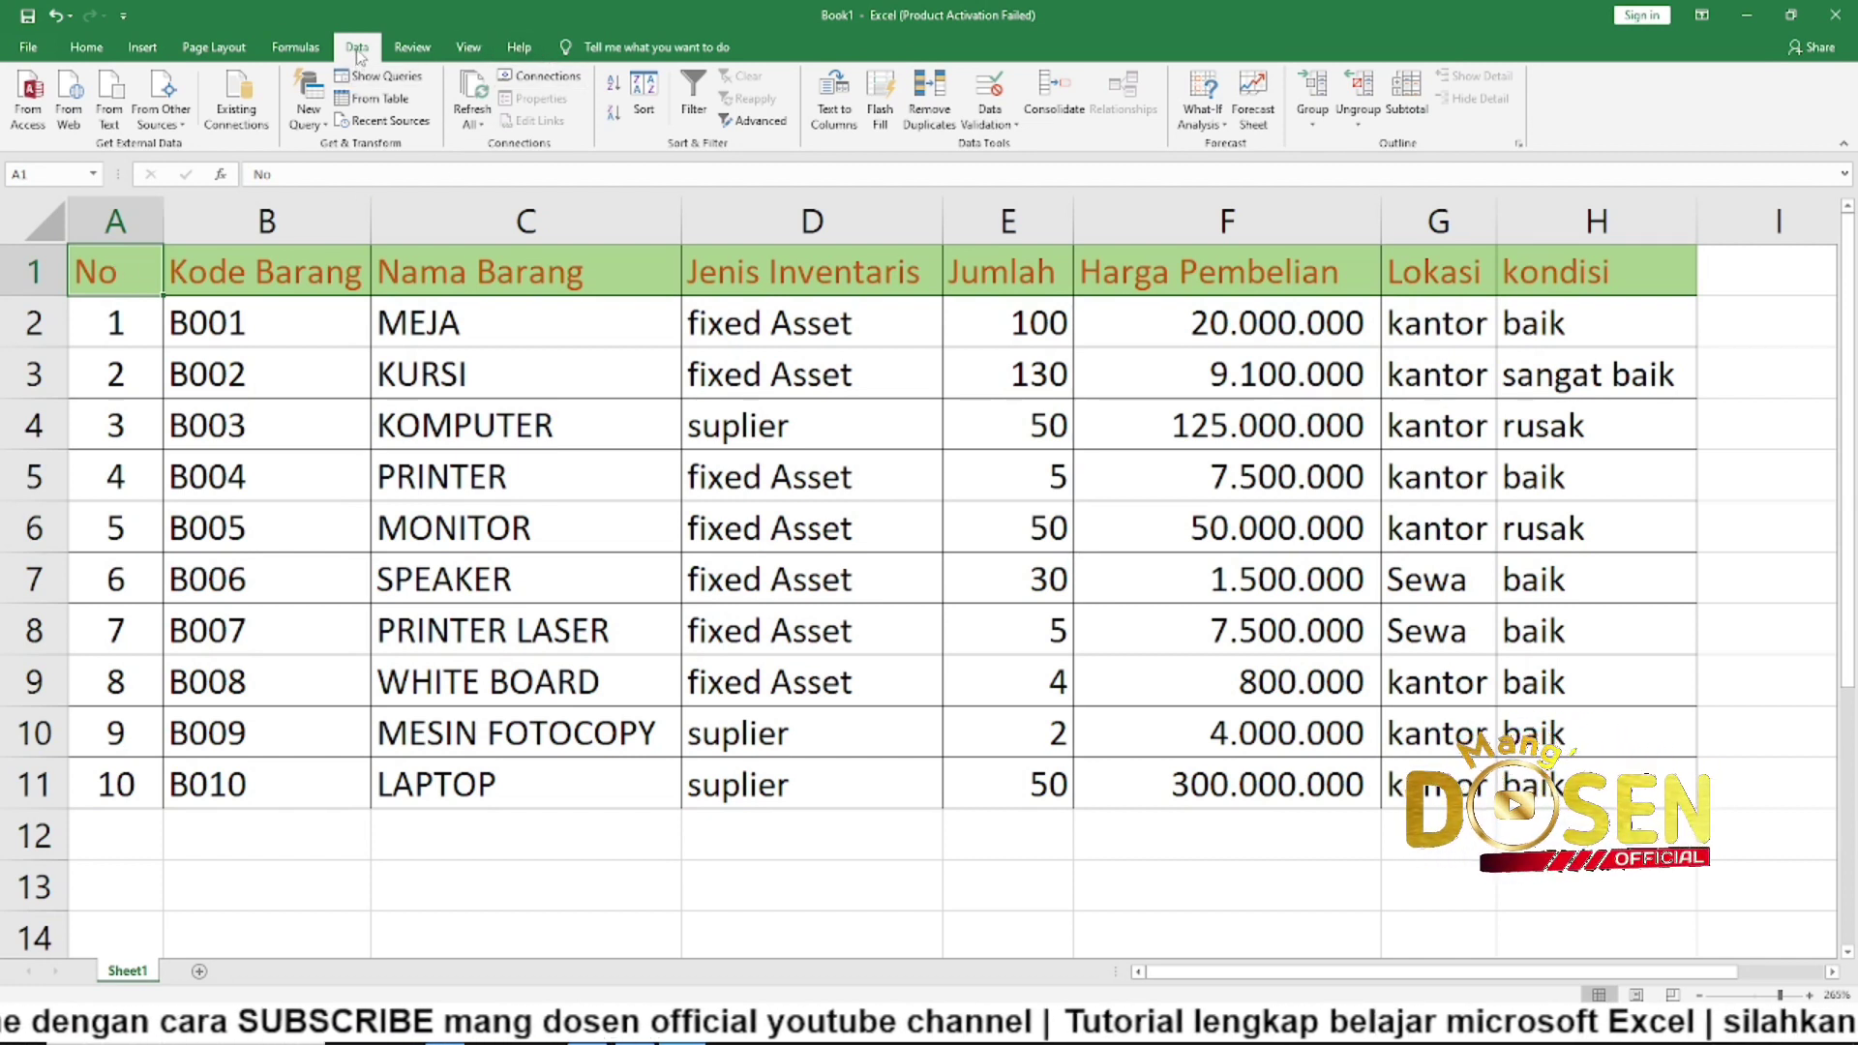
pyautogui.click(704, 96)
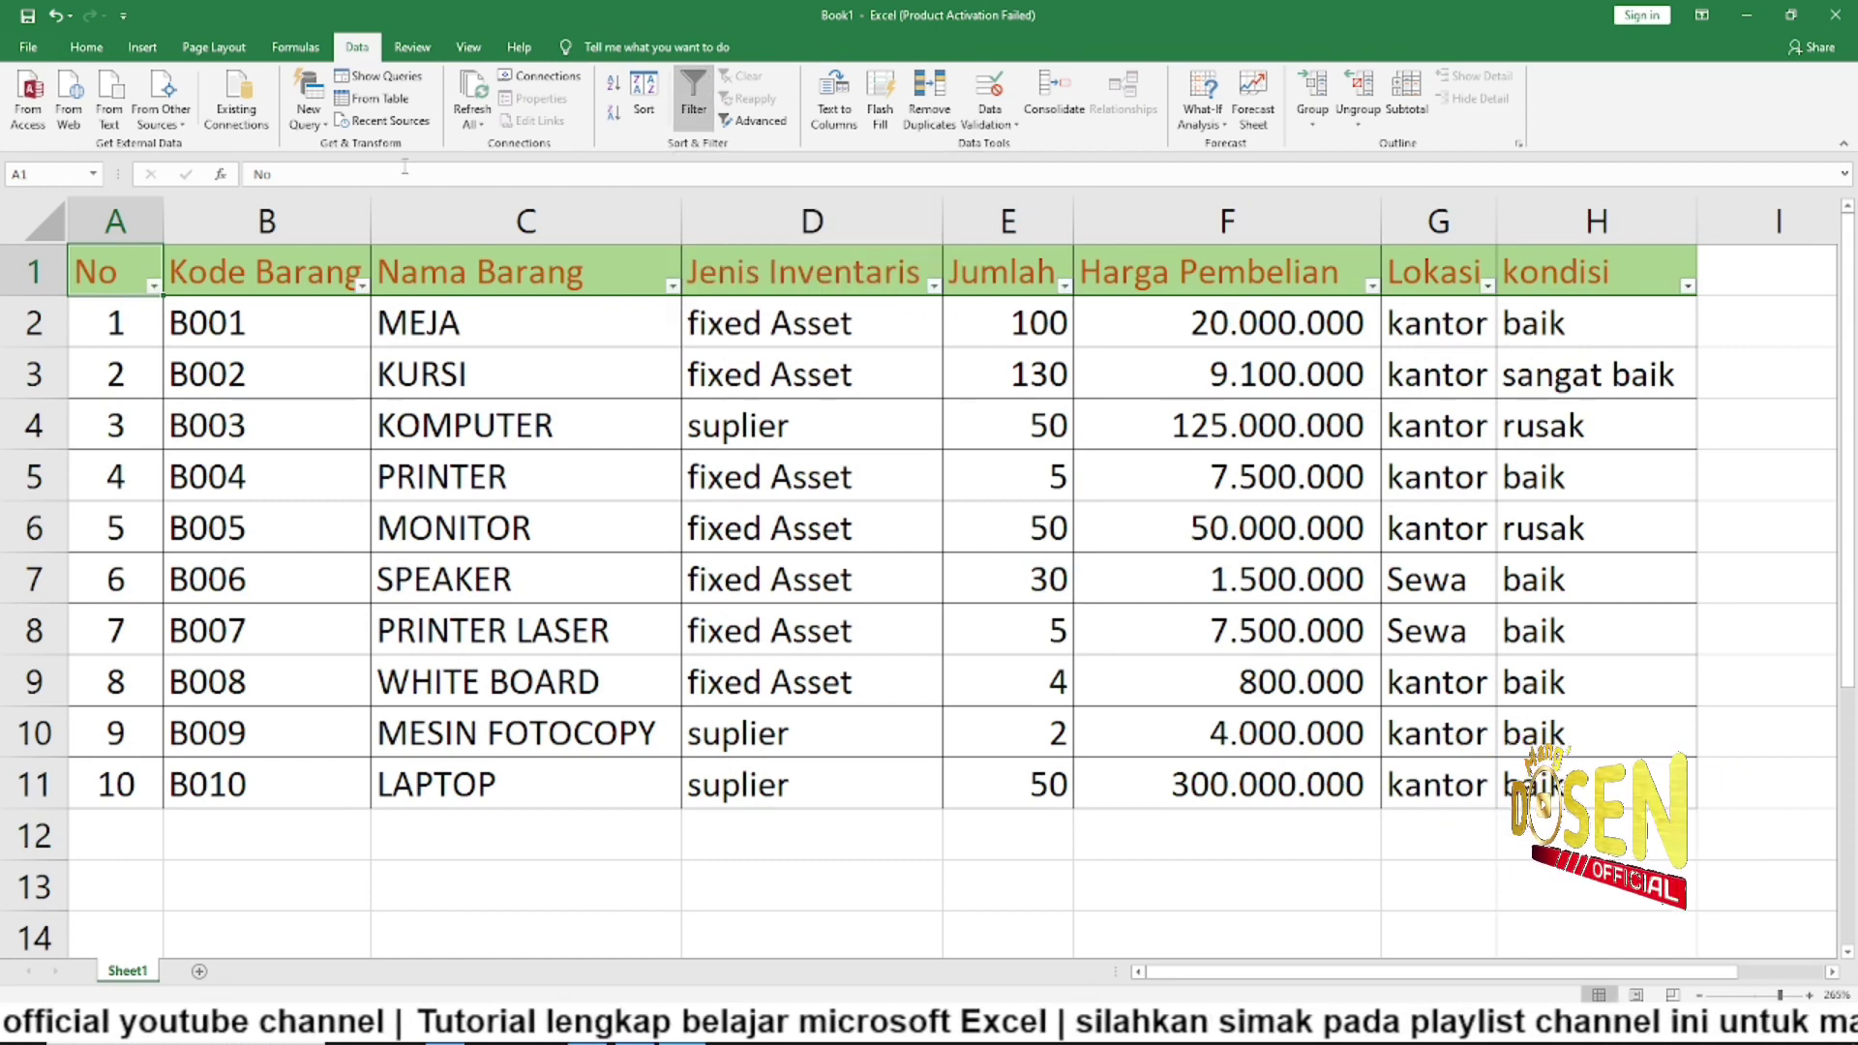
# Look over the filter controls in the header row and the entries in the Jenis Inventaris column
pyautogui.moveTo(135, 274); pyautogui.dragTo(1587, 250)
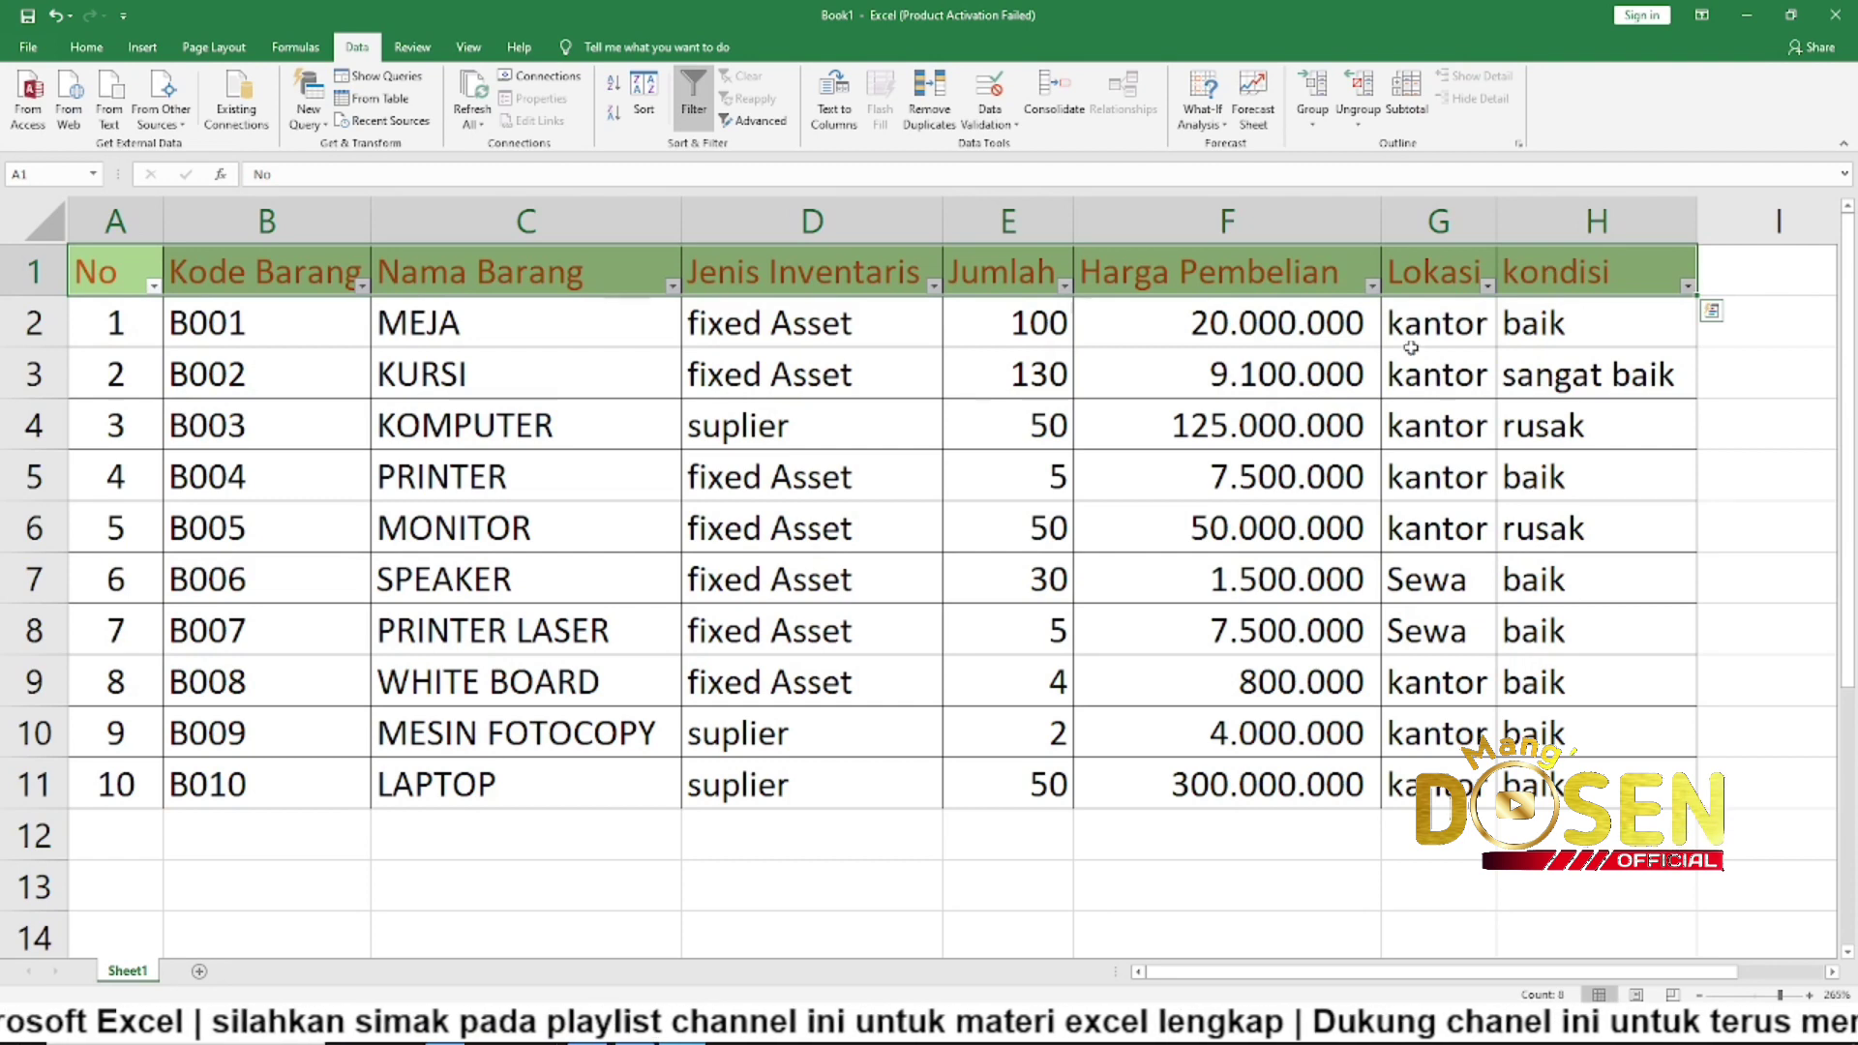
pyautogui.click(313, 421)
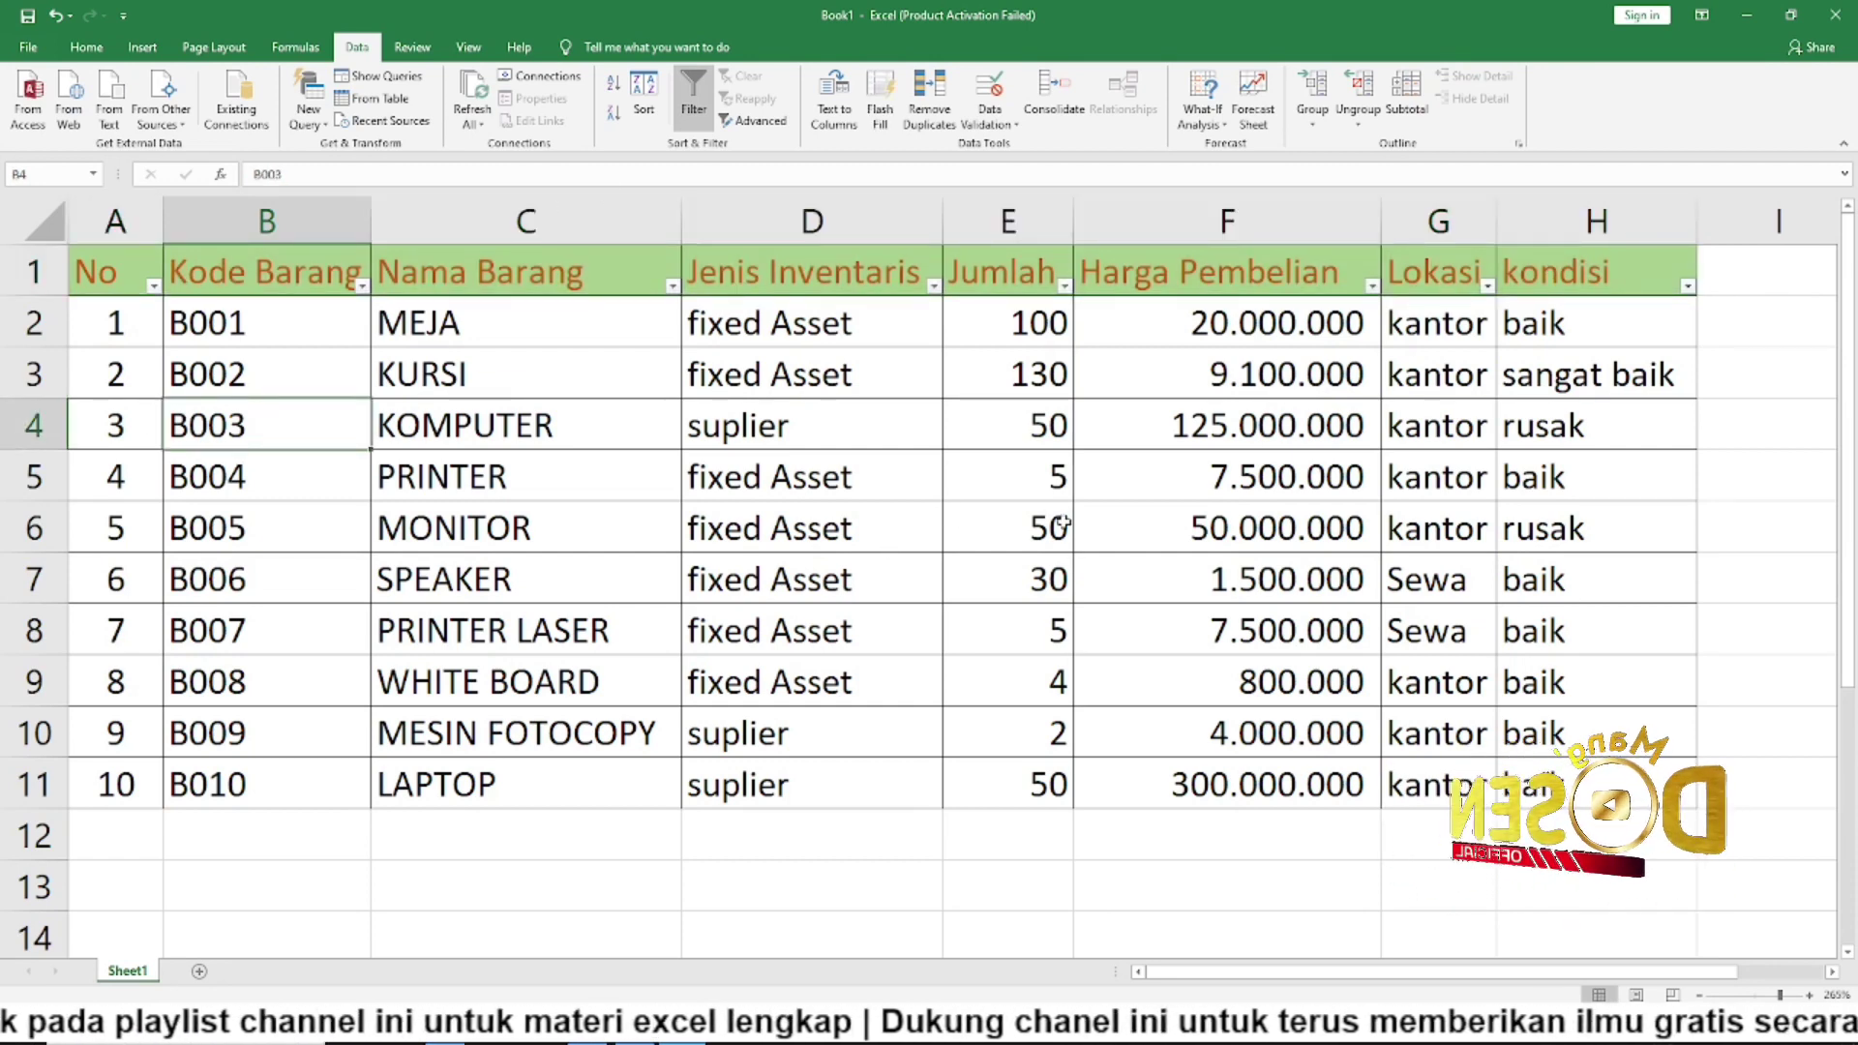
pyautogui.click(862, 584)
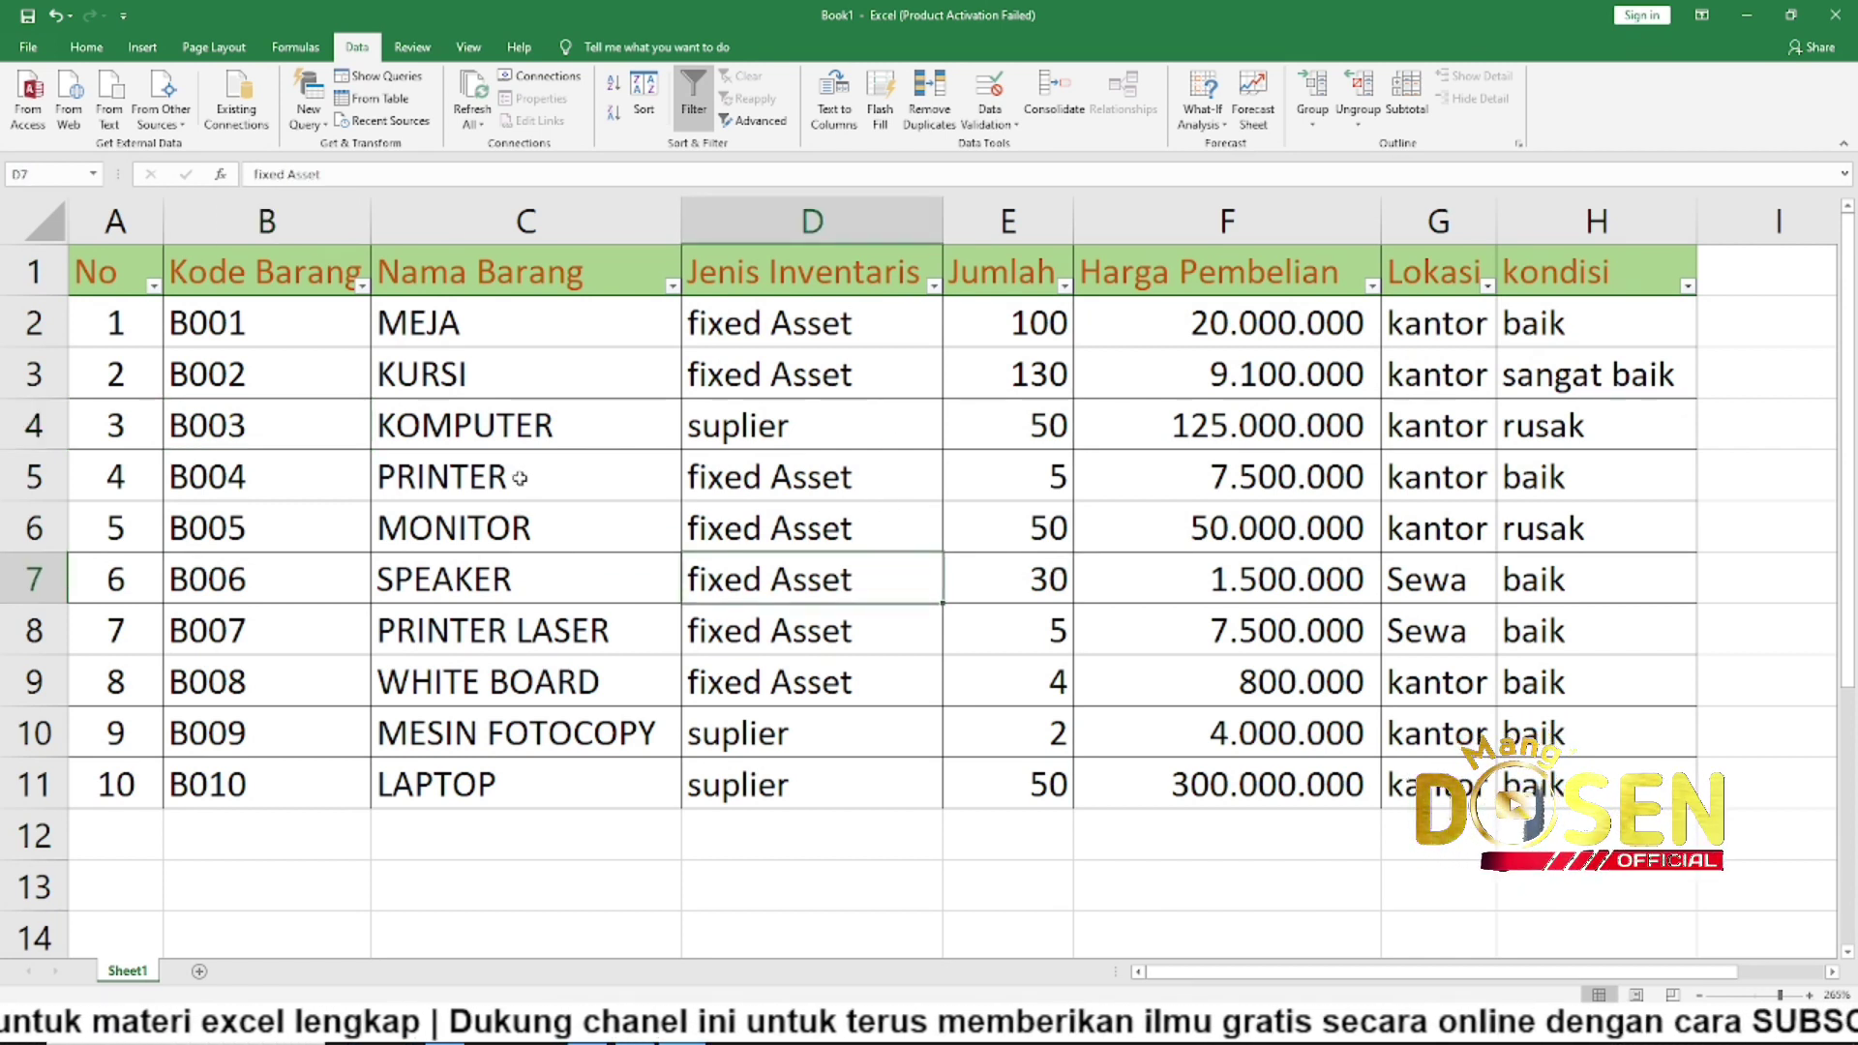
pyautogui.moveTo(778, 281); pyautogui.dragTo(791, 807)
pyautogui.click(668, 822)
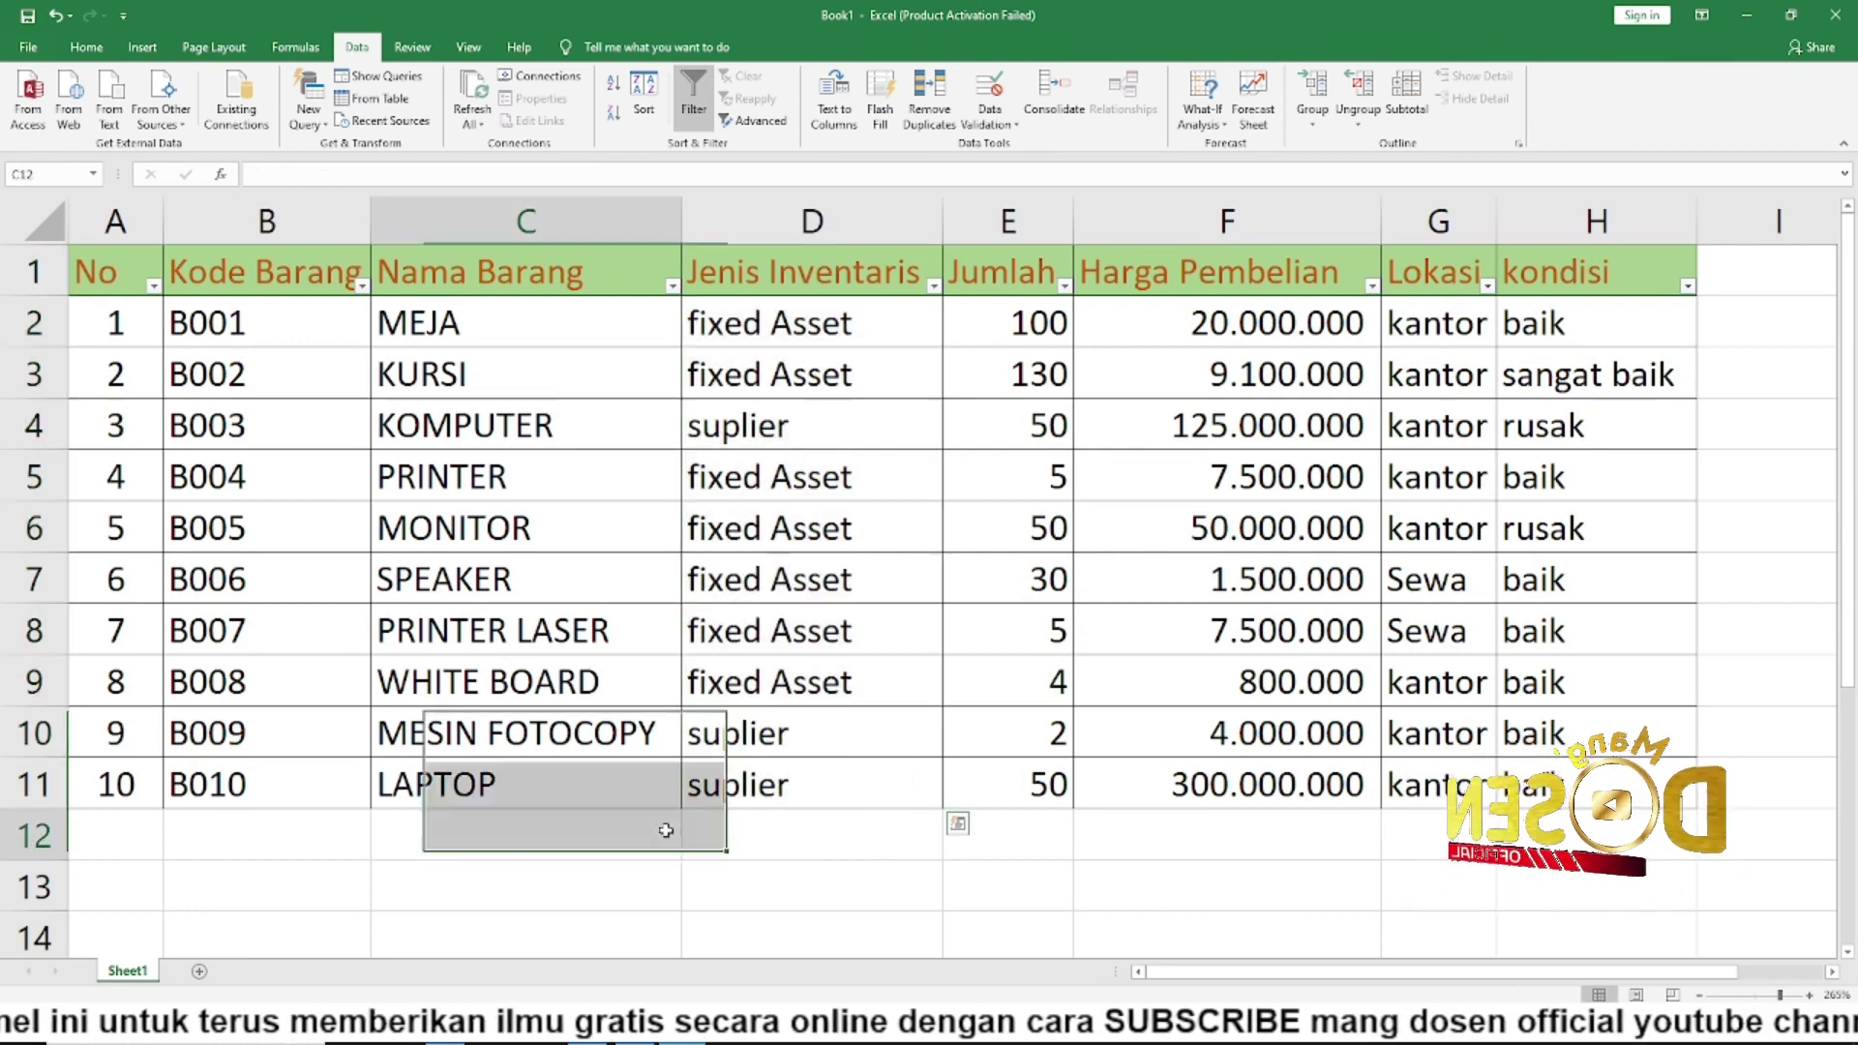
pyautogui.click(577, 882)
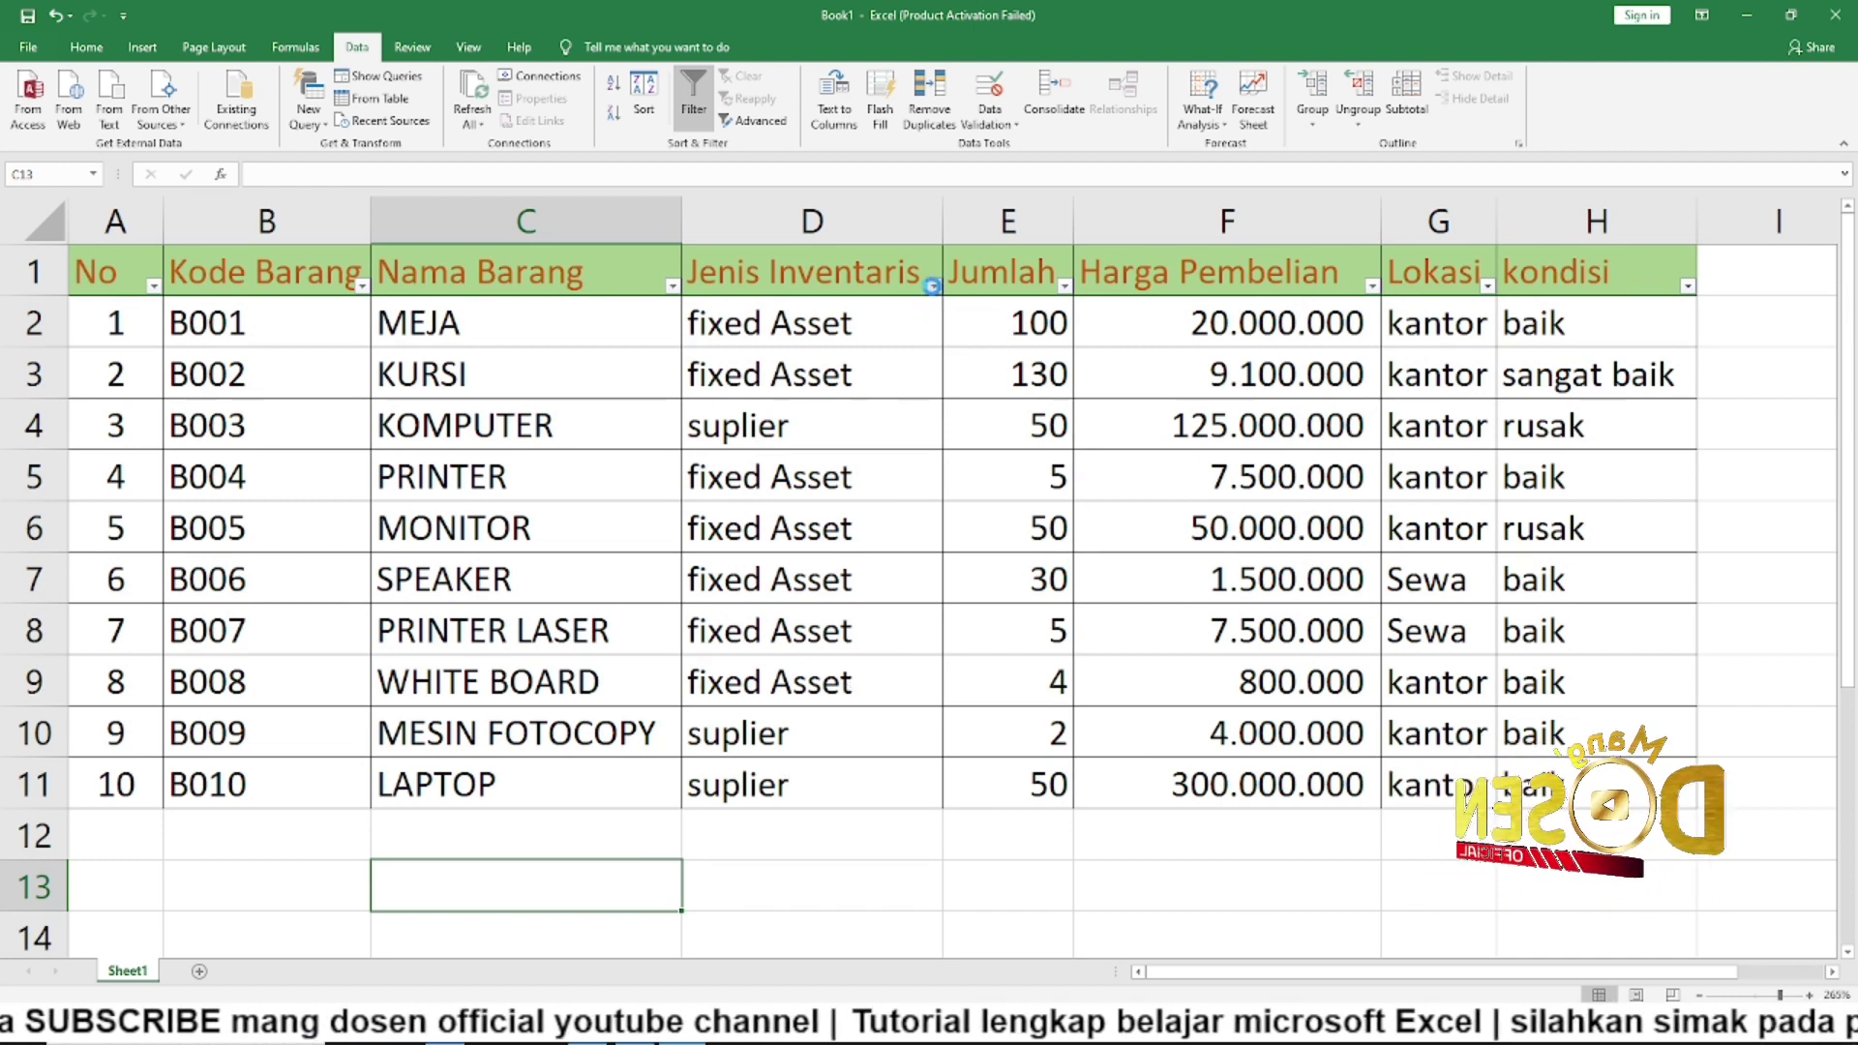
# Filter the Jenis Inventaris column so that only the suplier rows are shown
pyautogui.click(932, 286)
pyautogui.click(768, 476)
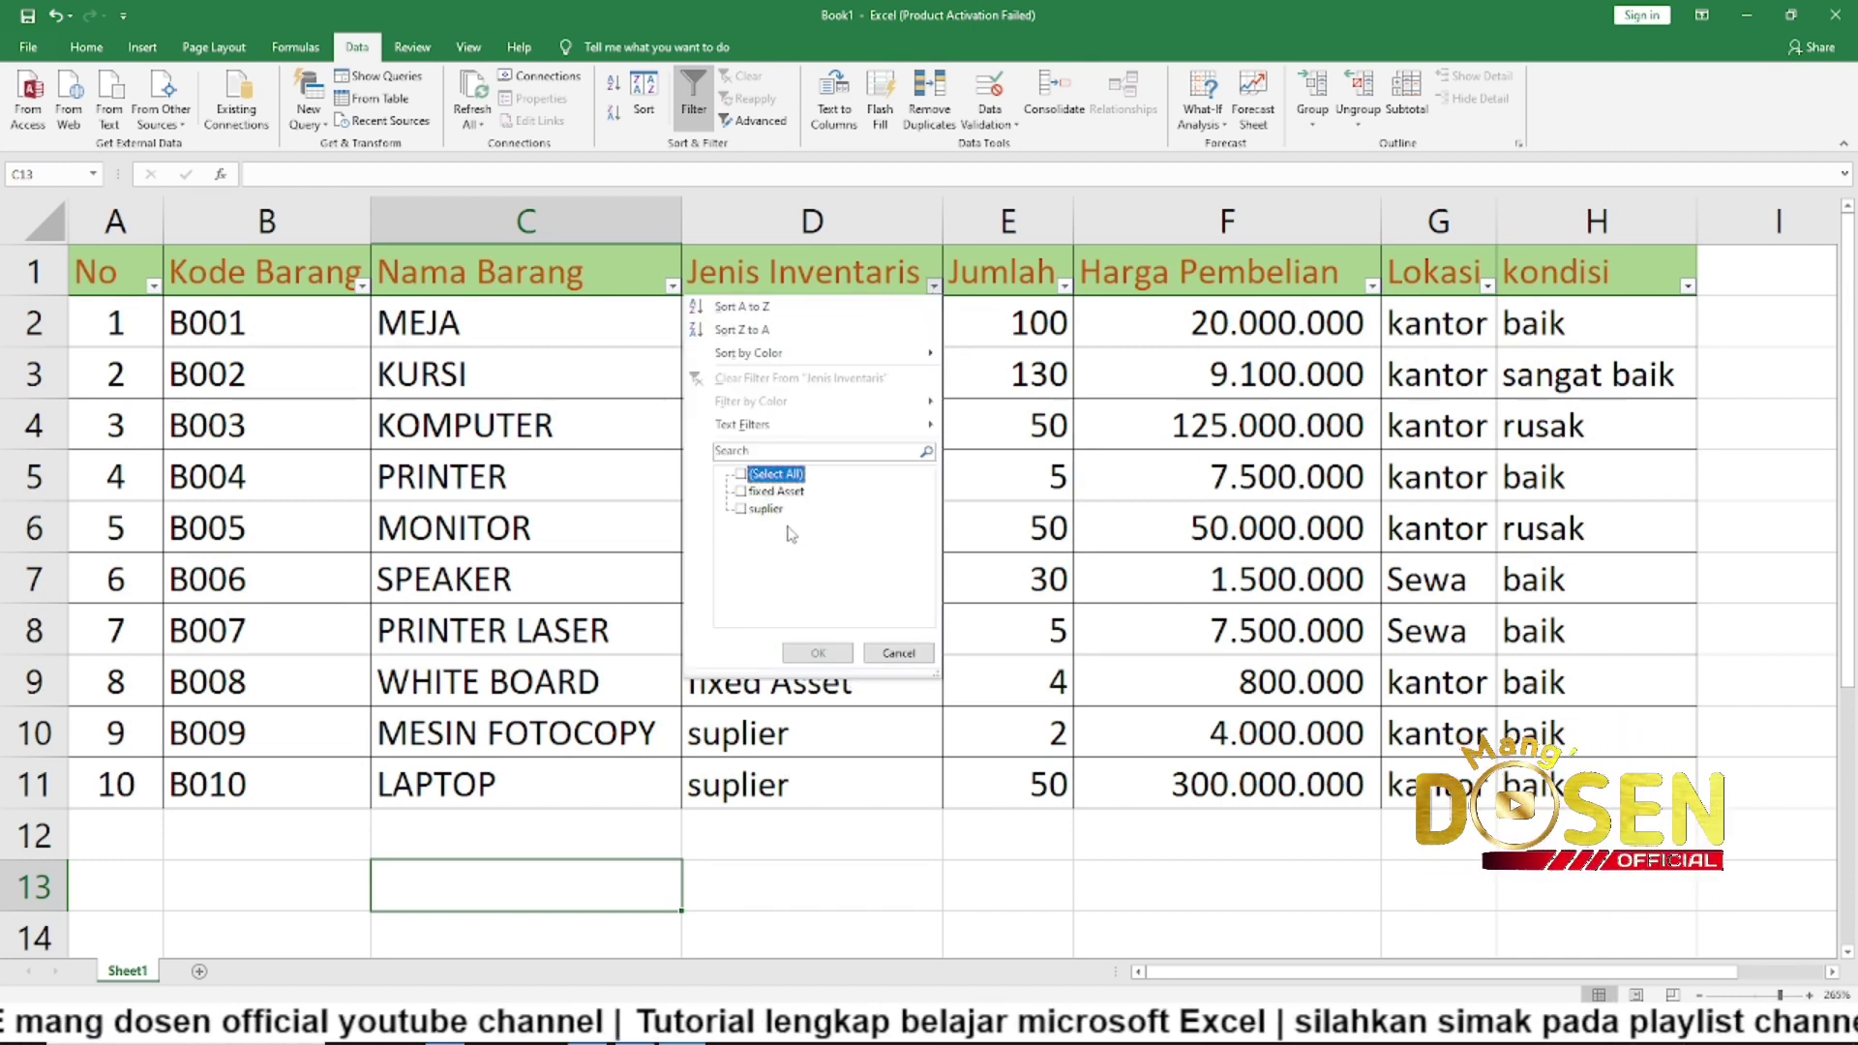
pyautogui.click(780, 476)
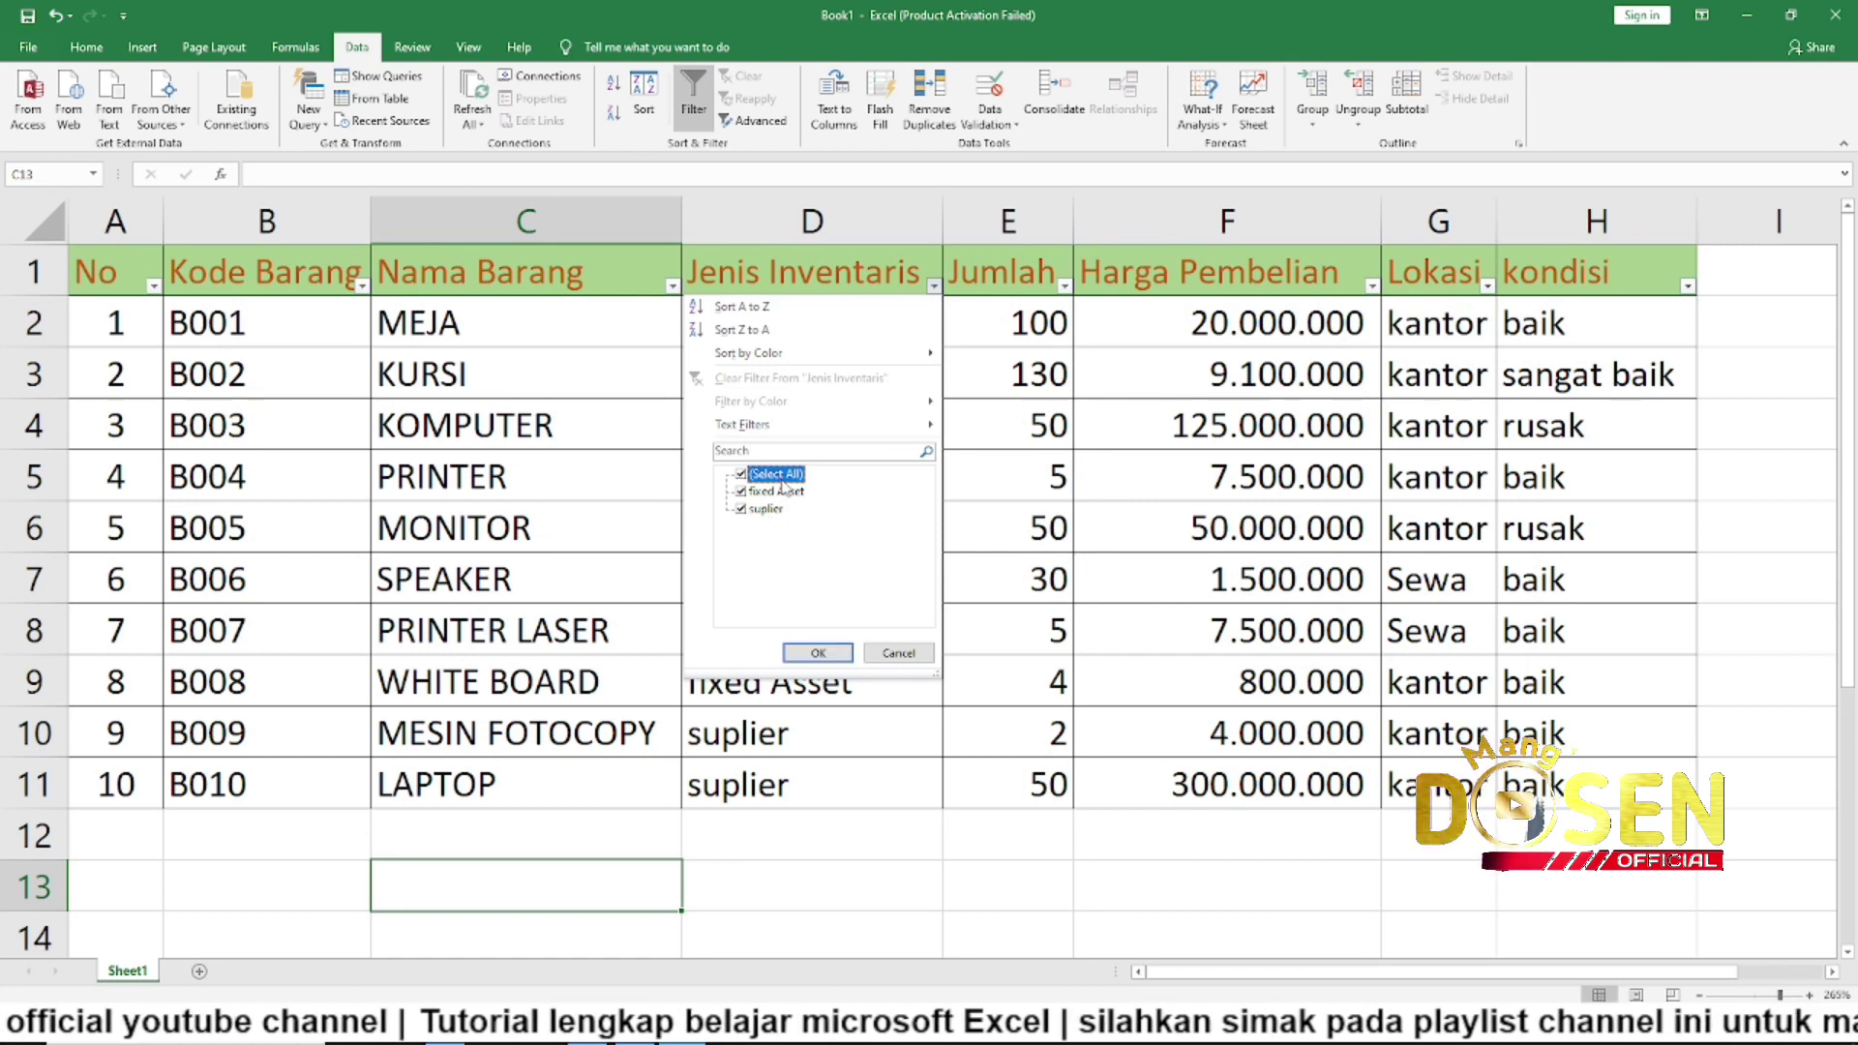
pyautogui.click(784, 477)
pyautogui.click(765, 509)
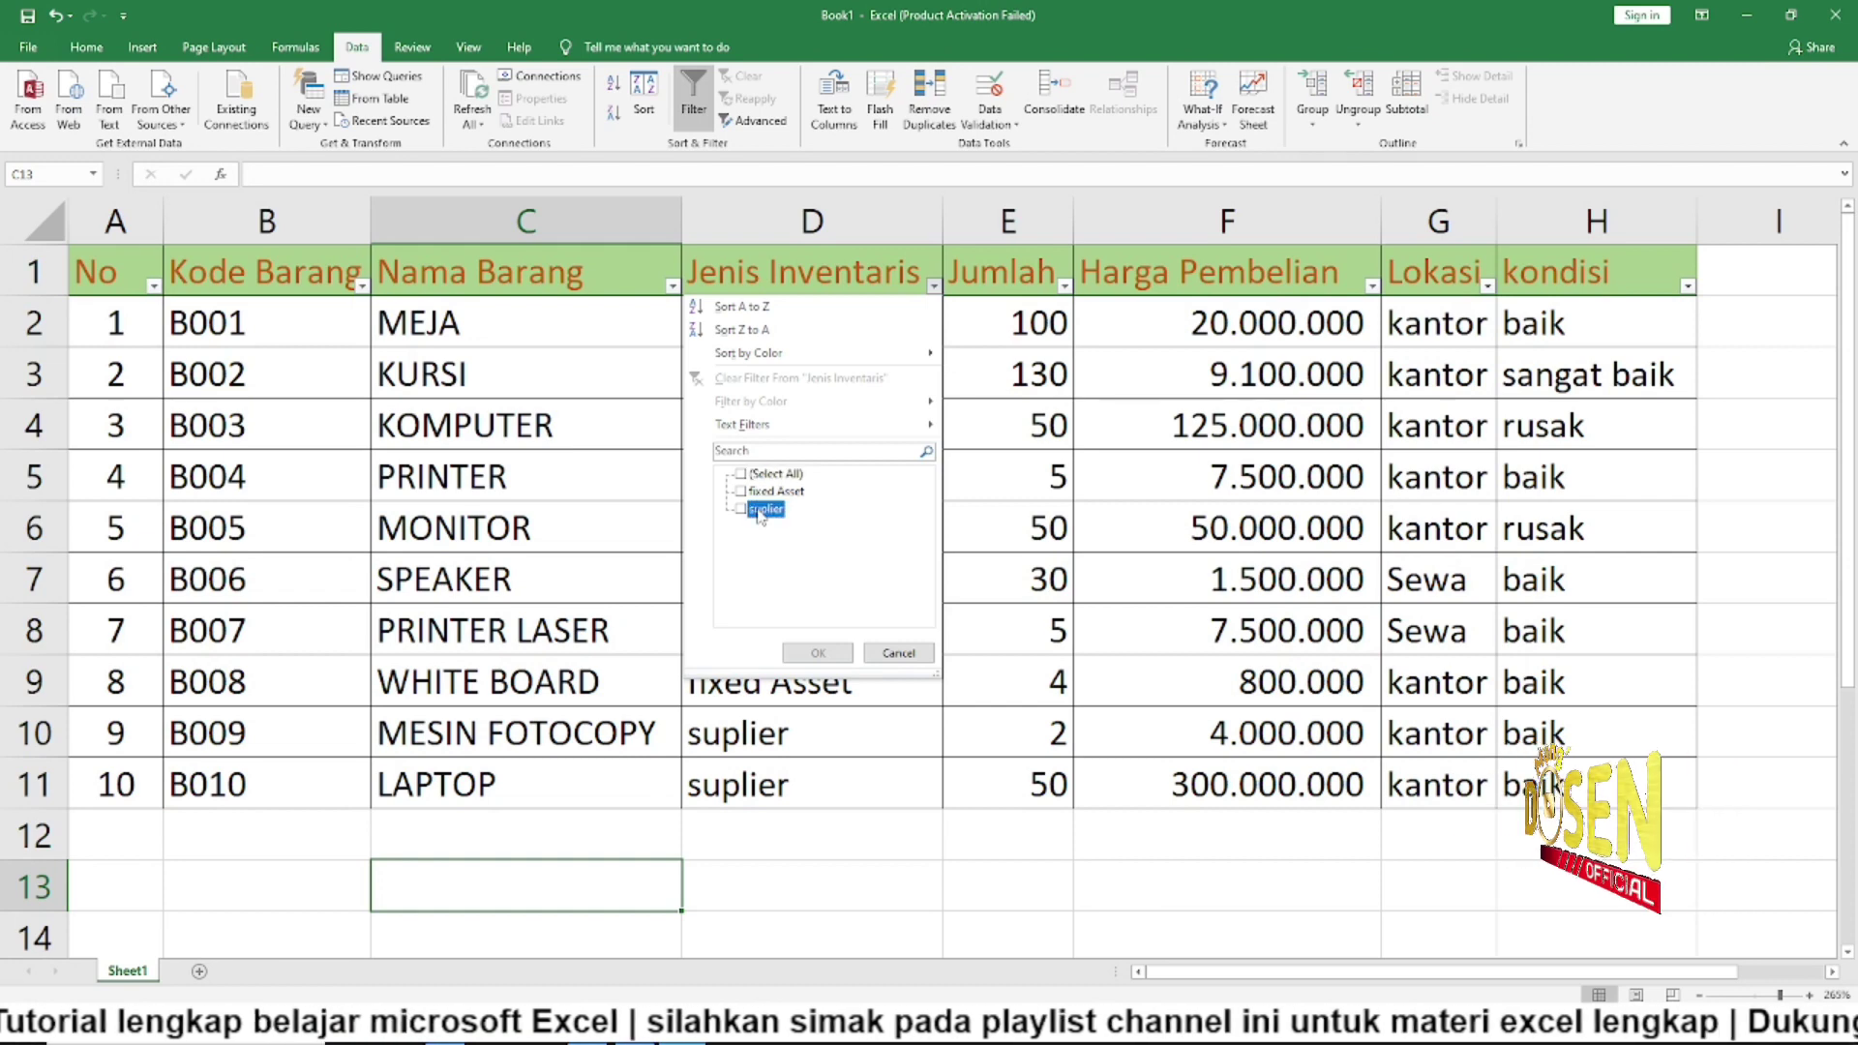
pyautogui.click(827, 652)
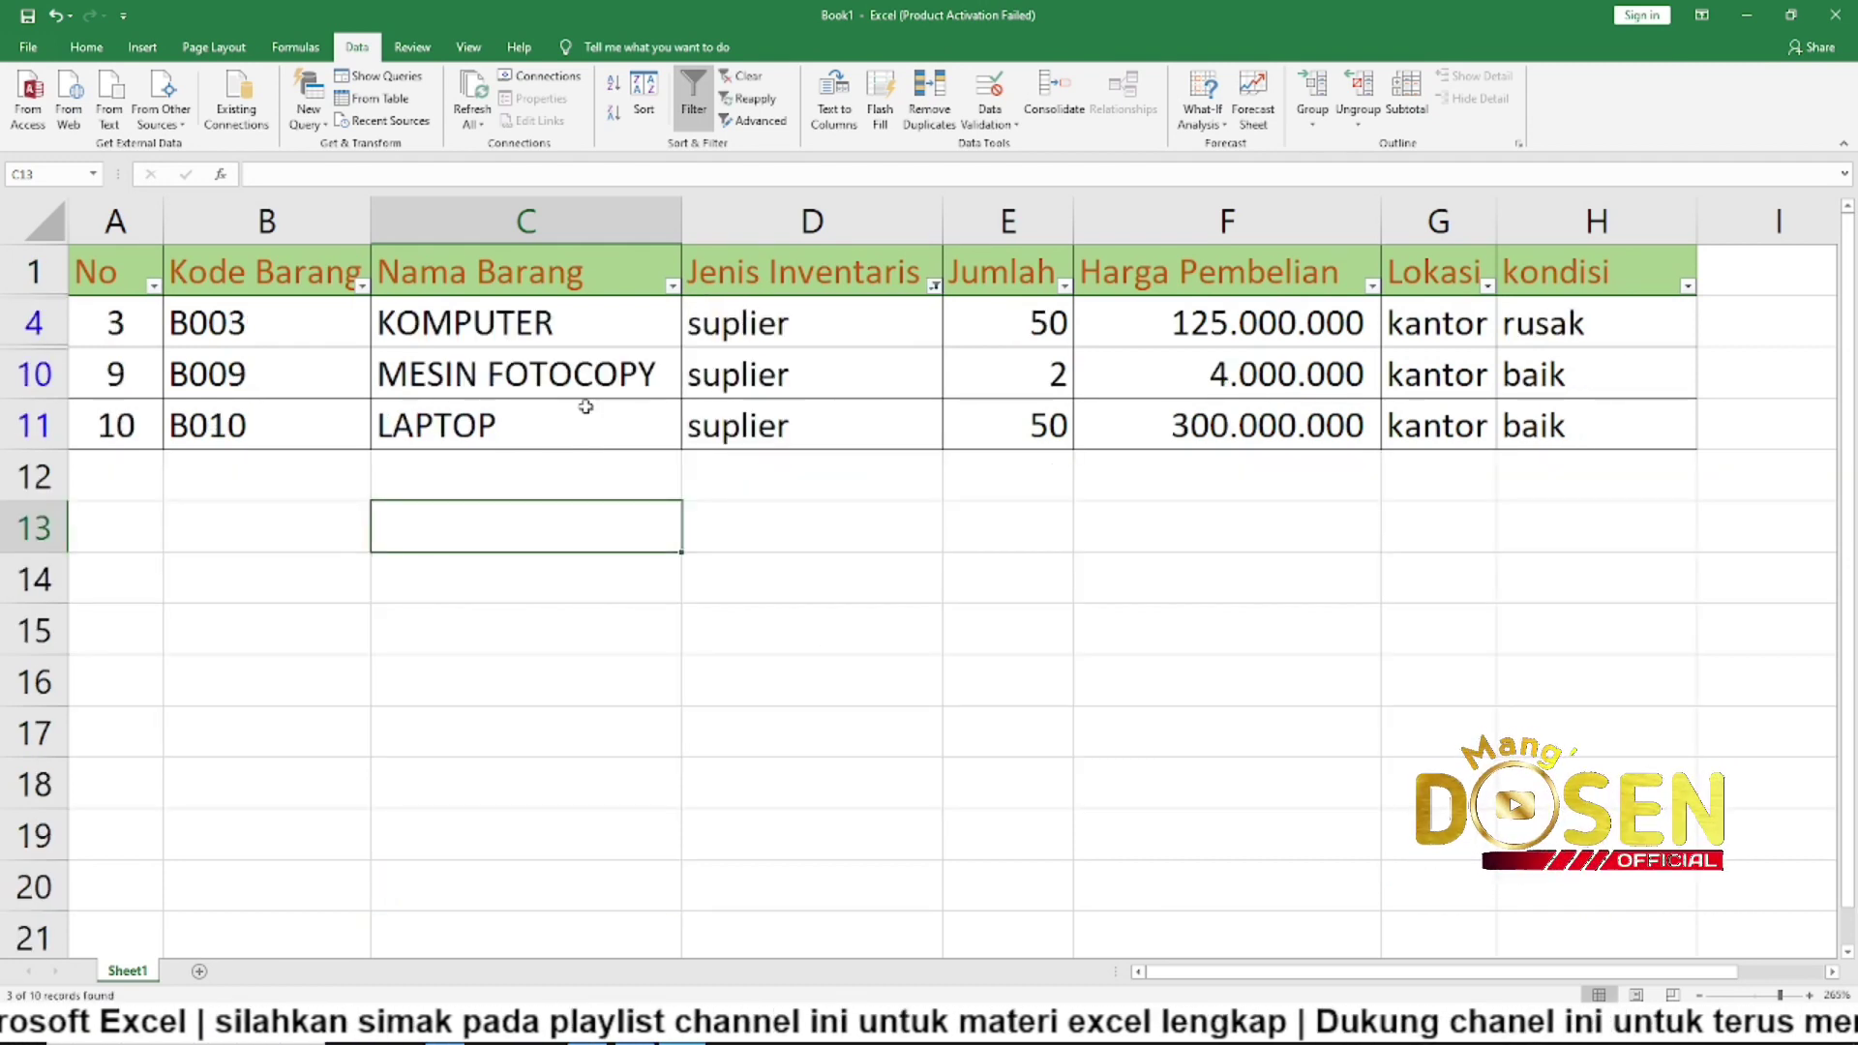
# Select the filtered Jenis Inventaris entries with their header, and clear the filter from that column
pyautogui.moveTo(795, 290); pyautogui.dragTo(812, 411)
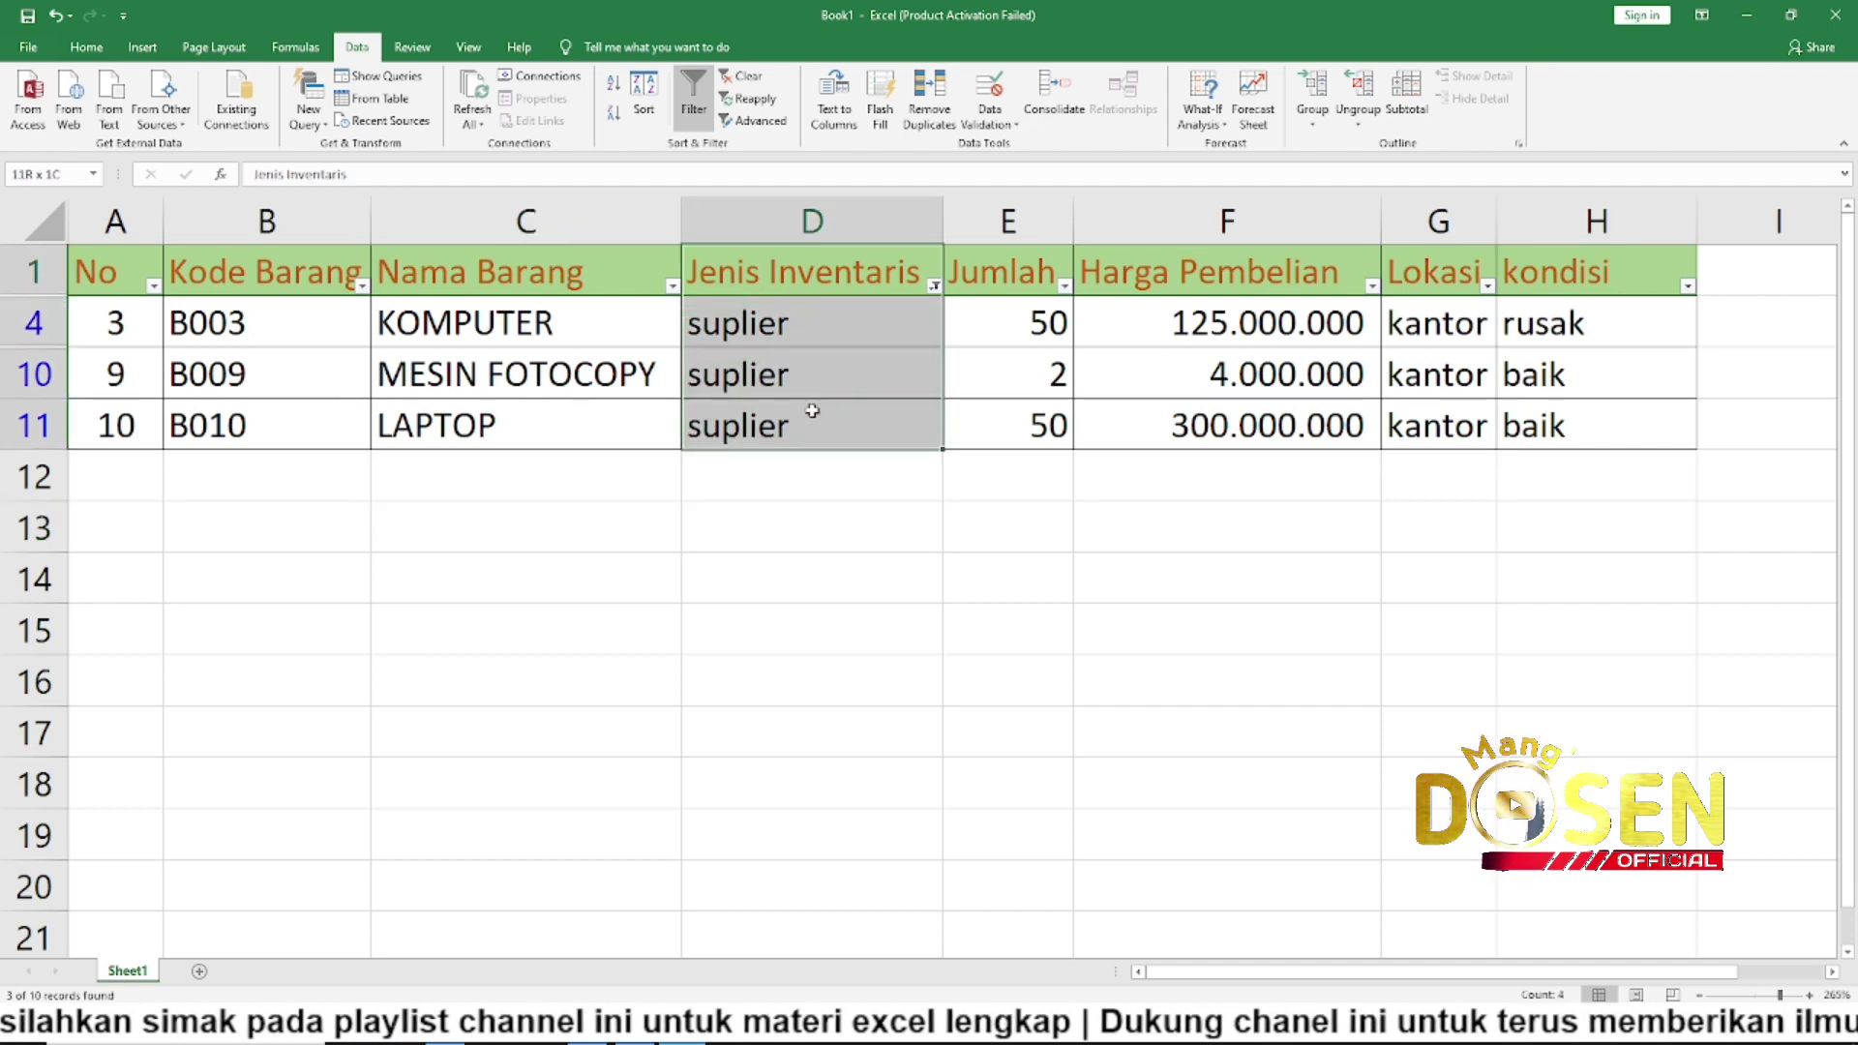
pyautogui.click(934, 286)
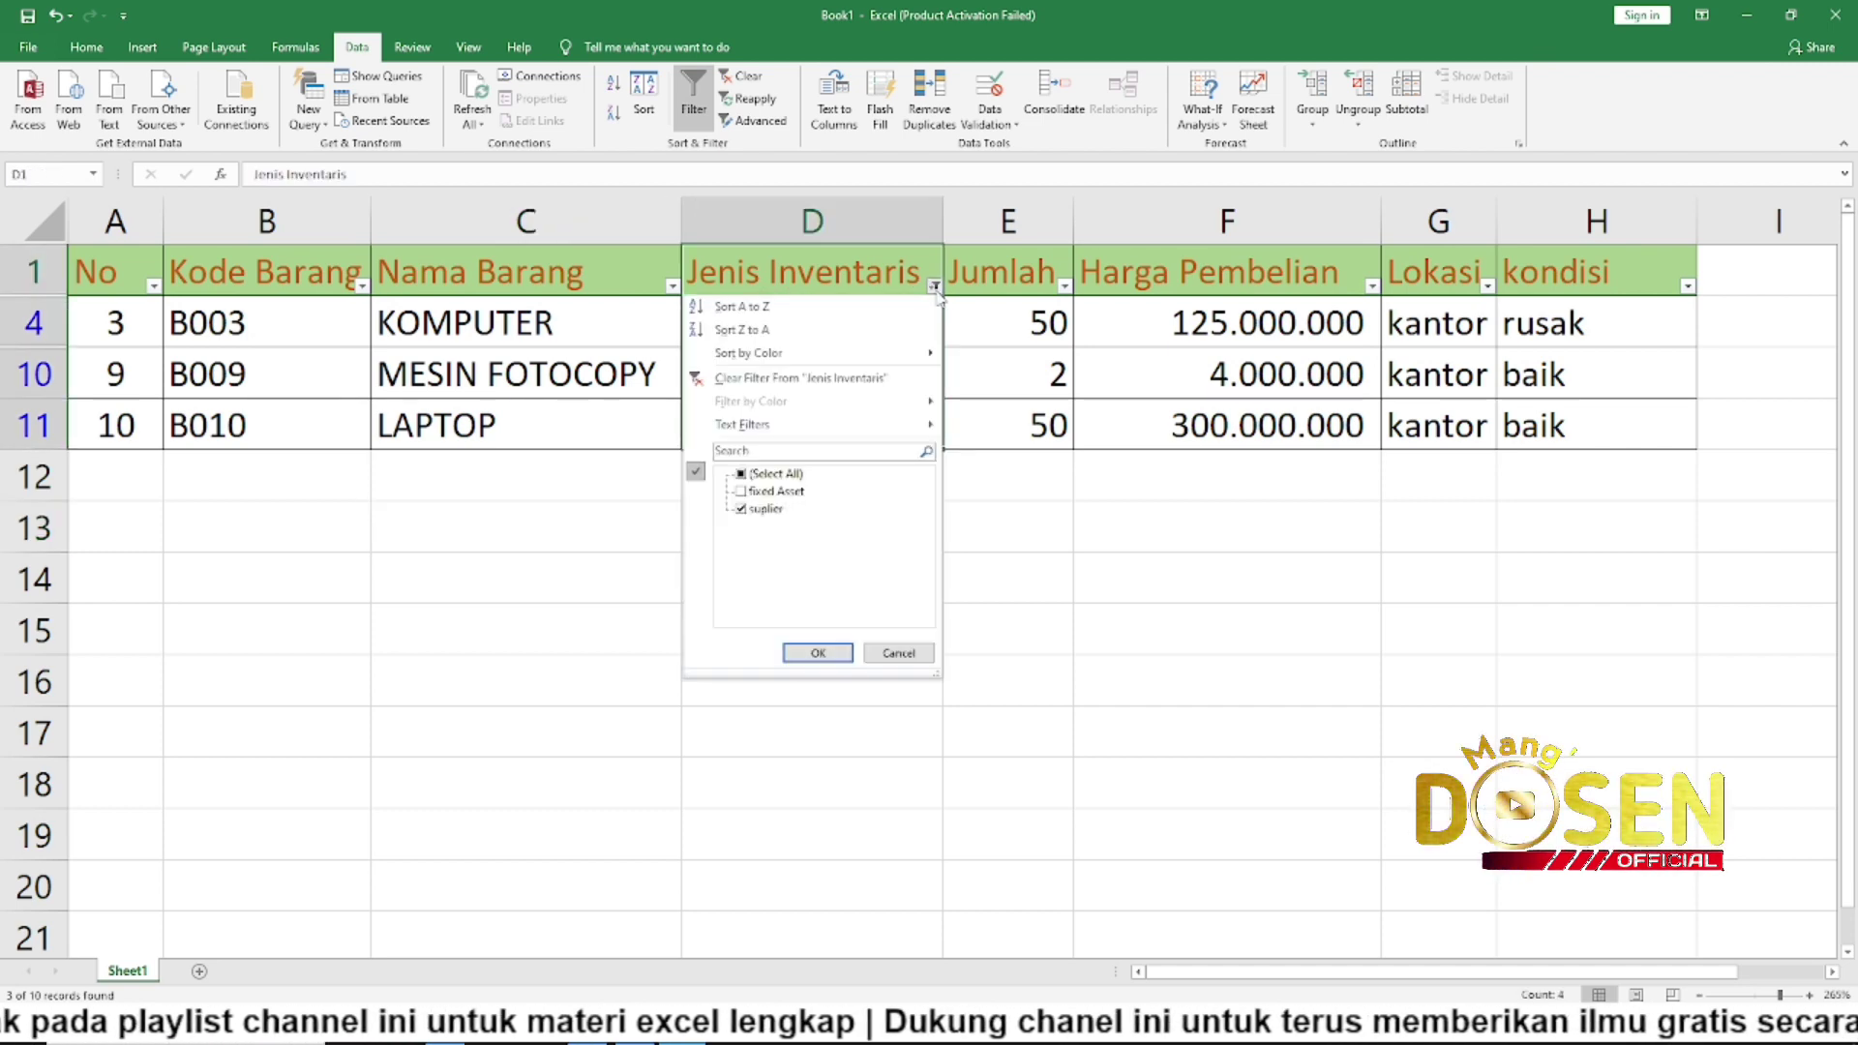
pyautogui.click(811, 378)
pyautogui.click(813, 453)
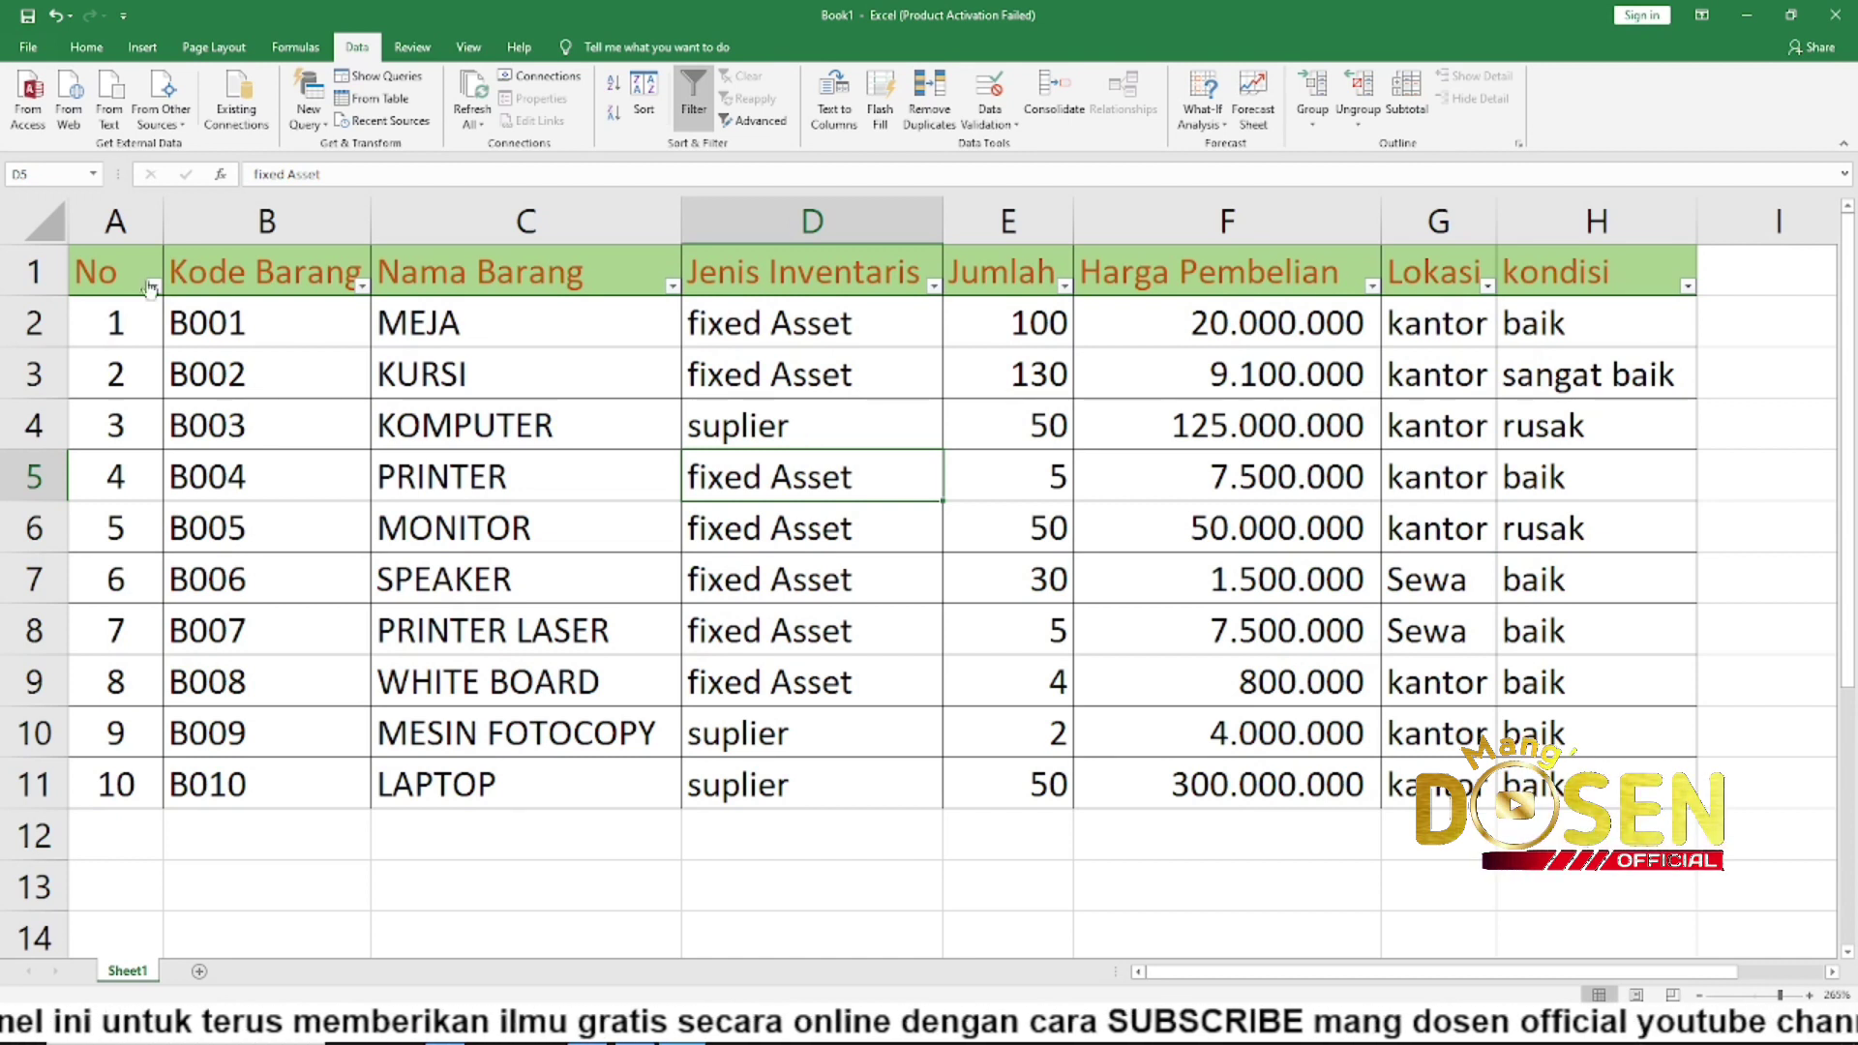
# Look over the filter options of the Jenis Inventaris column in an enlarged filter list, and close it without applying a filter
pyautogui.click(913, 282)
pyautogui.click(934, 285)
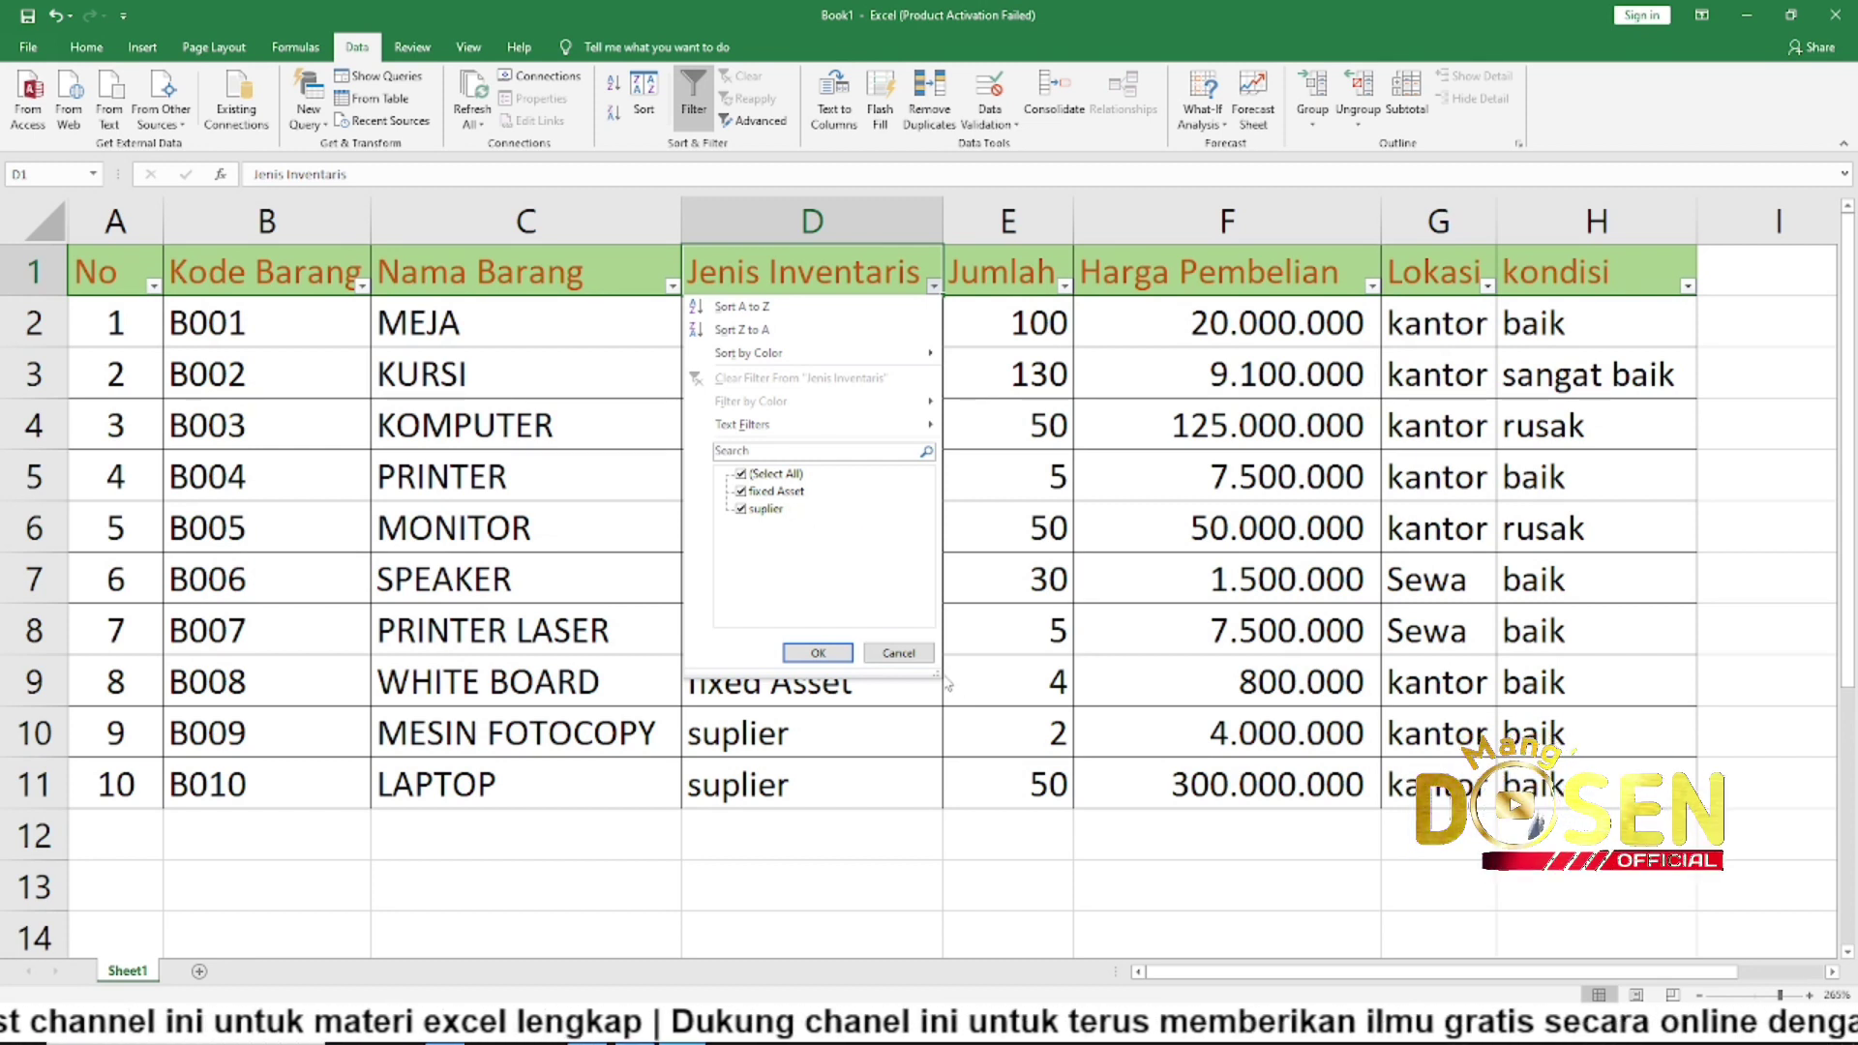
pyautogui.moveTo(939, 671); pyautogui.dragTo(1144, 784)
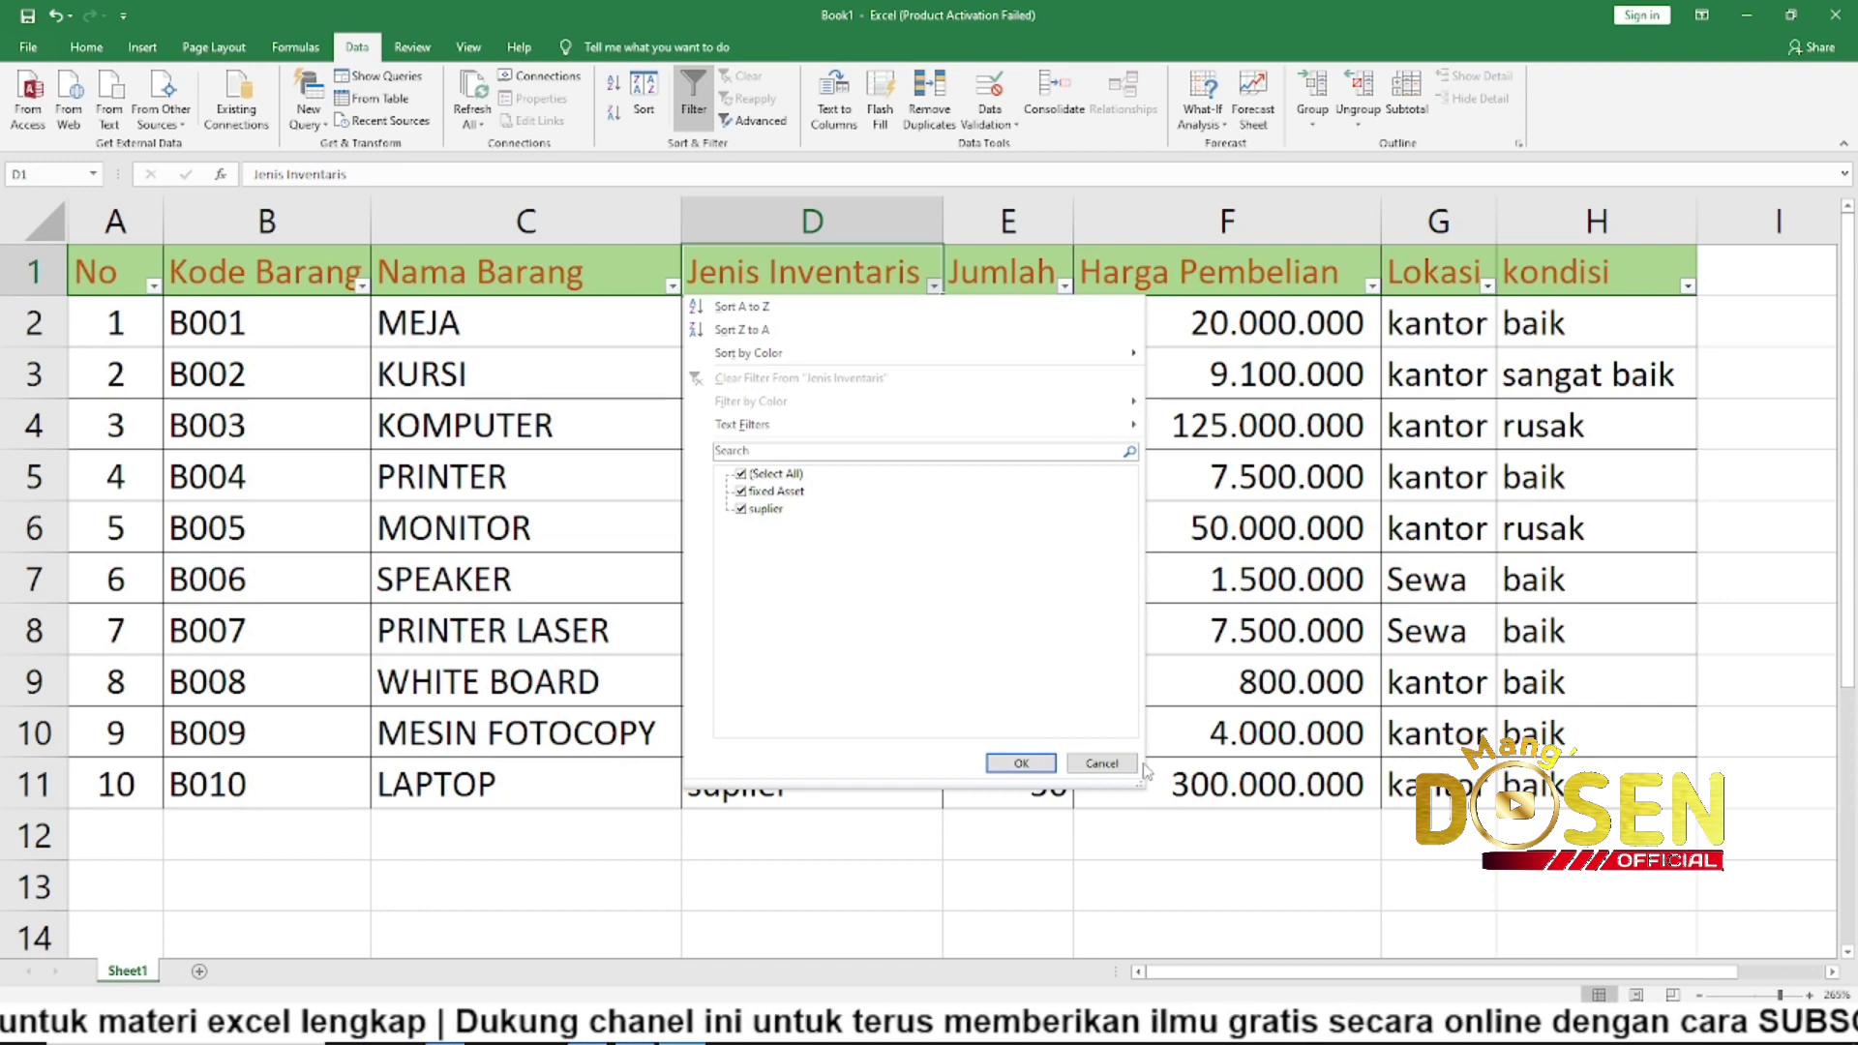
pyautogui.click(1196, 641)
pyautogui.click(368, 477)
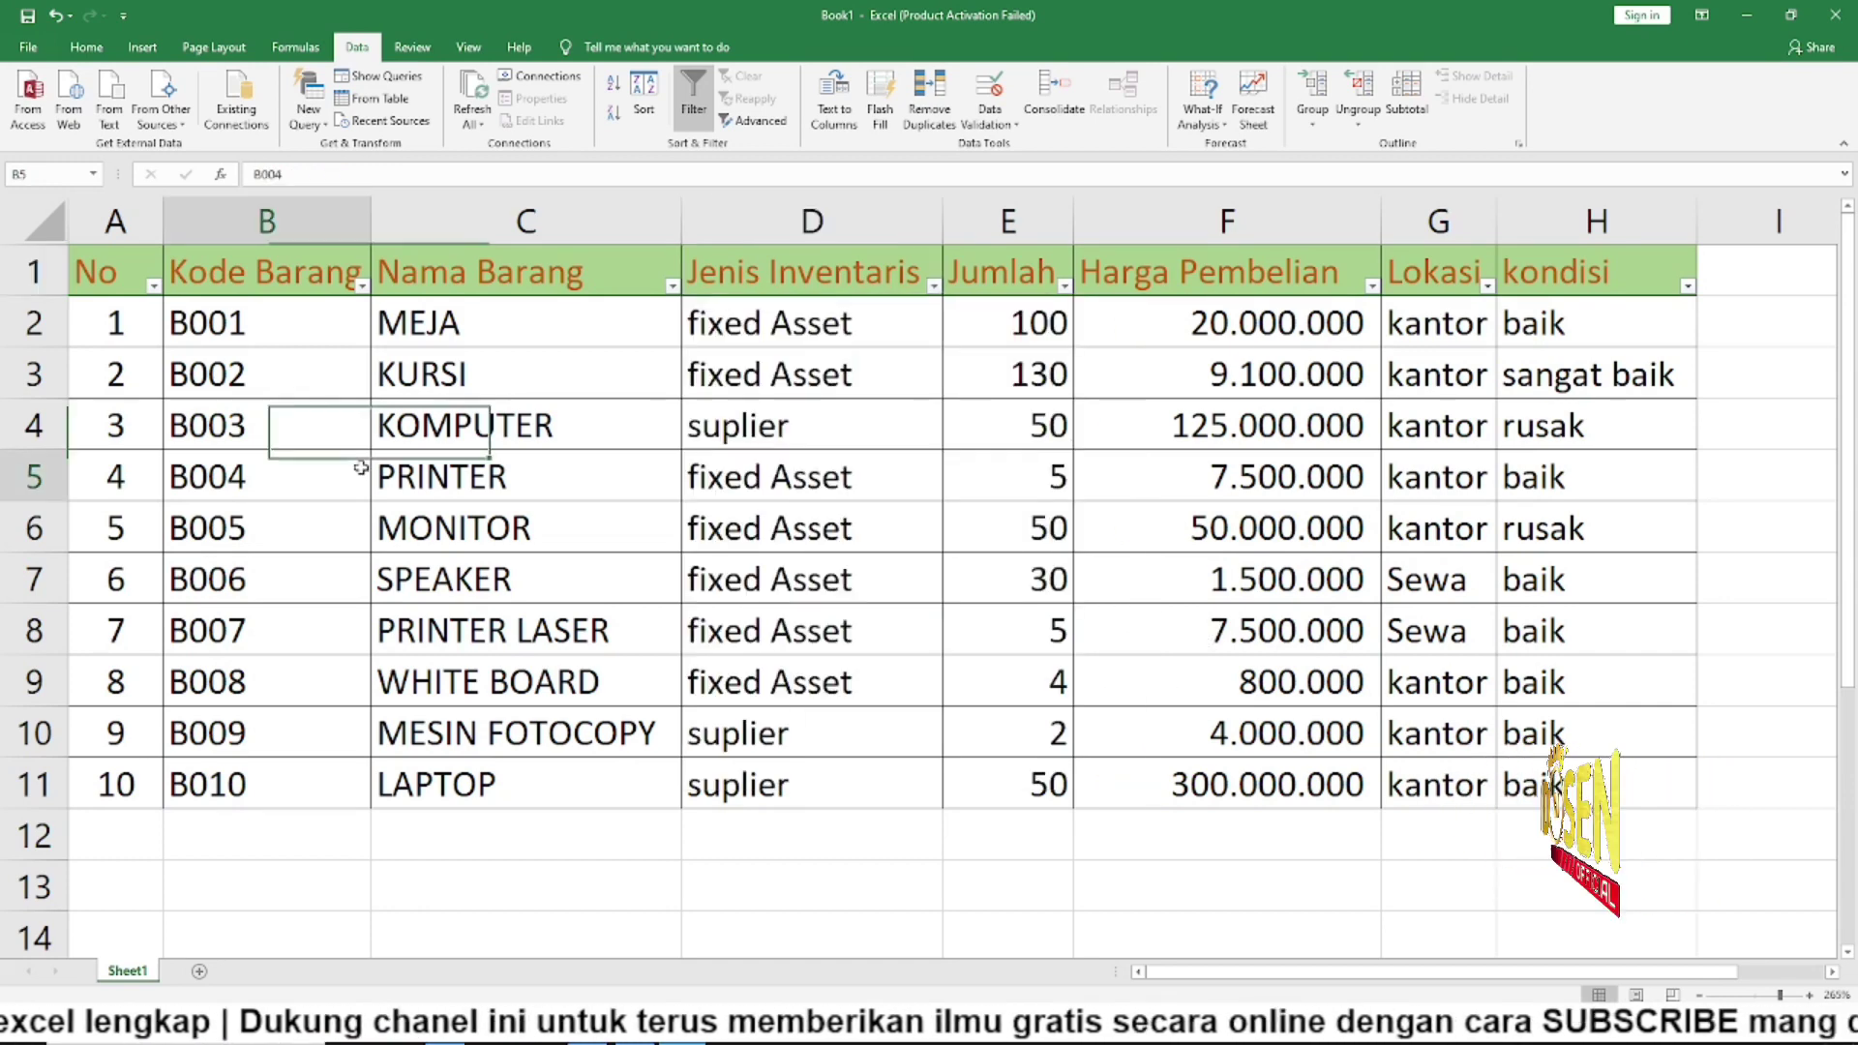
pyautogui.press('Up')
pyautogui.press('Up')
pyautogui.press('Up')
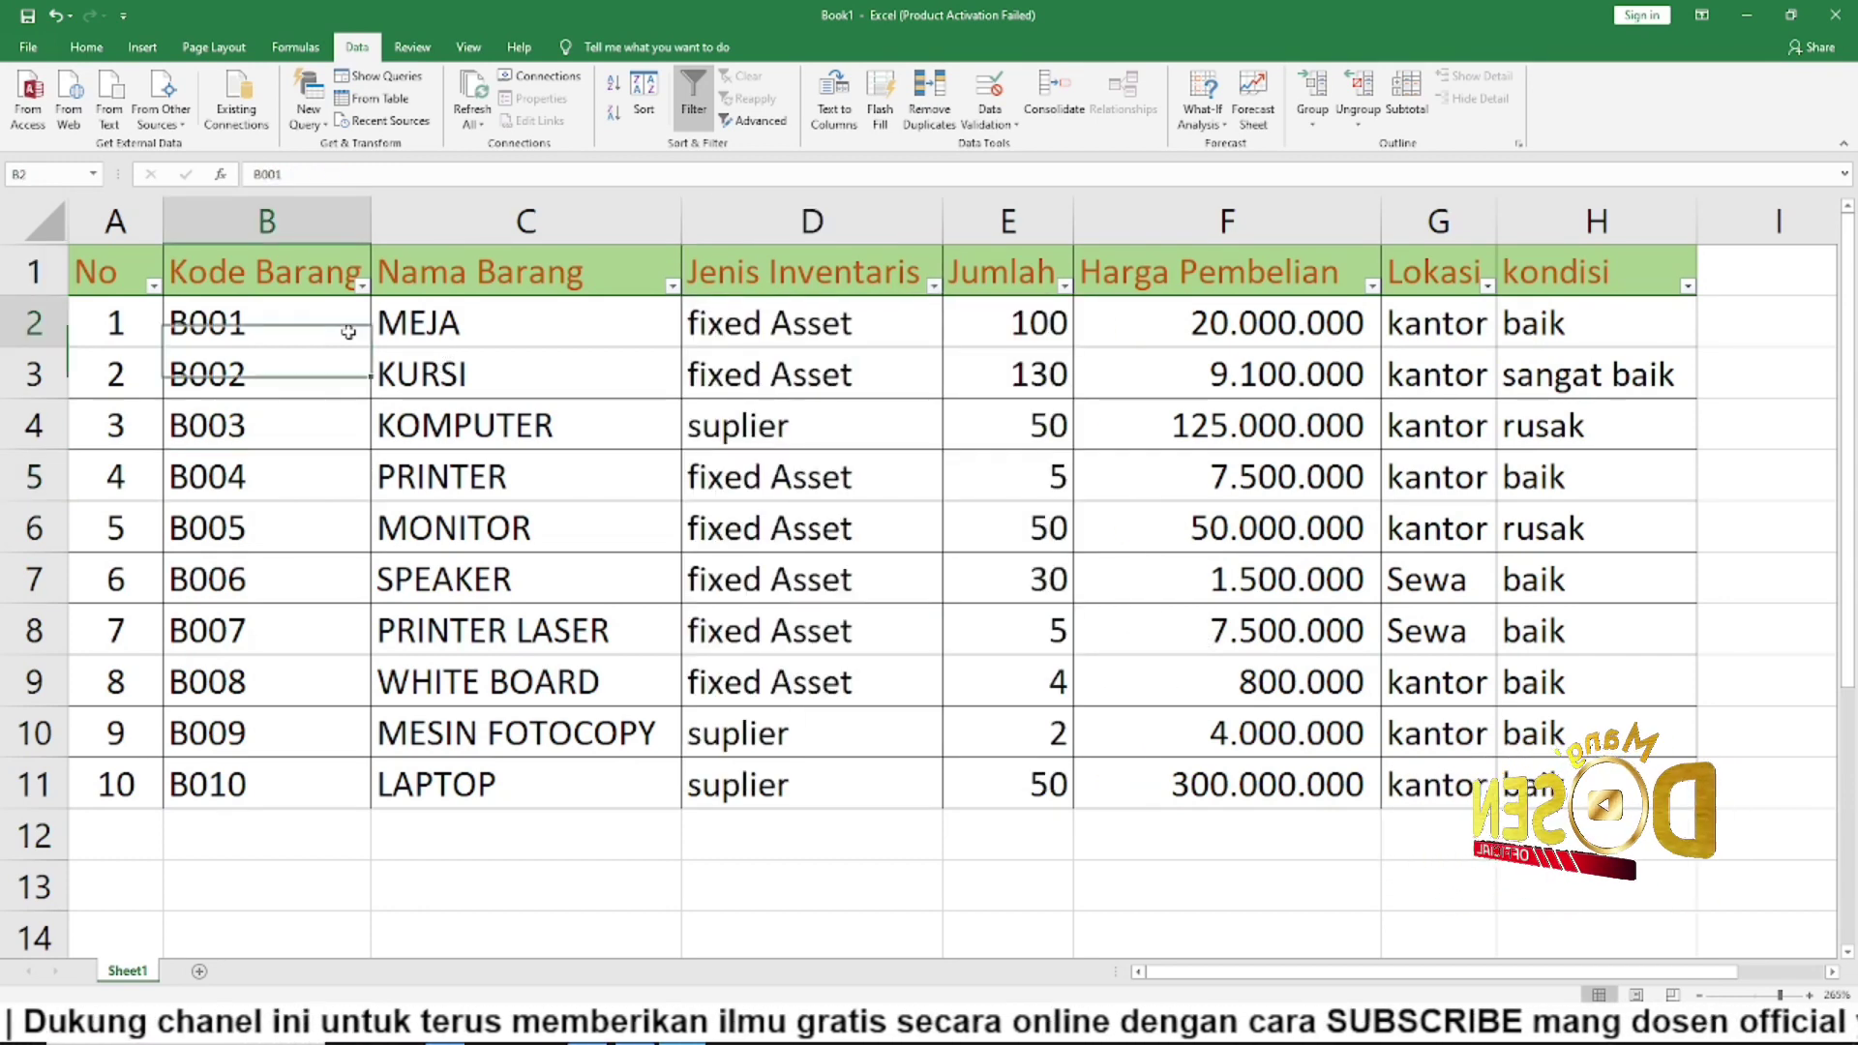
# Select the whole table A1:H11 and filter the Harga Pembelian column to show only 4.000.000
pyautogui.moveTo(120, 281); pyautogui.dragTo(1597, 784)
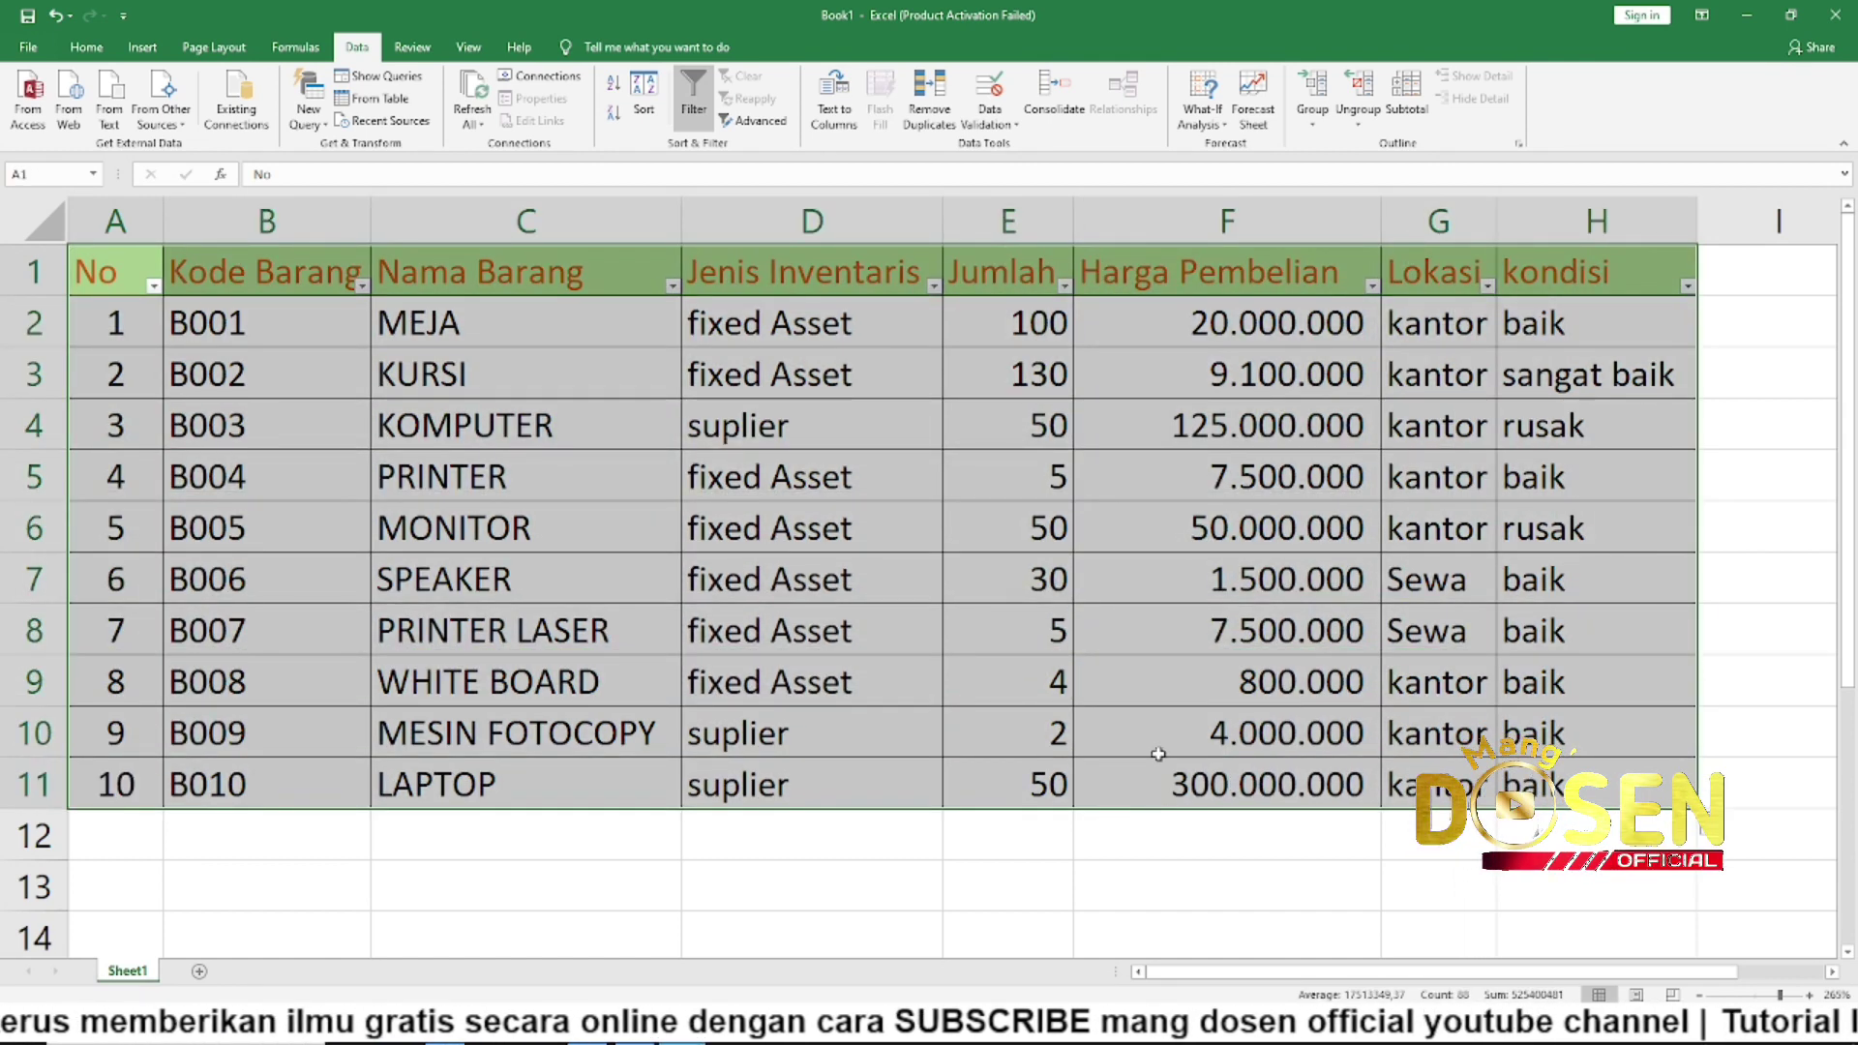
pyautogui.scroll(-1, 1153, 751)
pyautogui.scroll(1, 1156, 747)
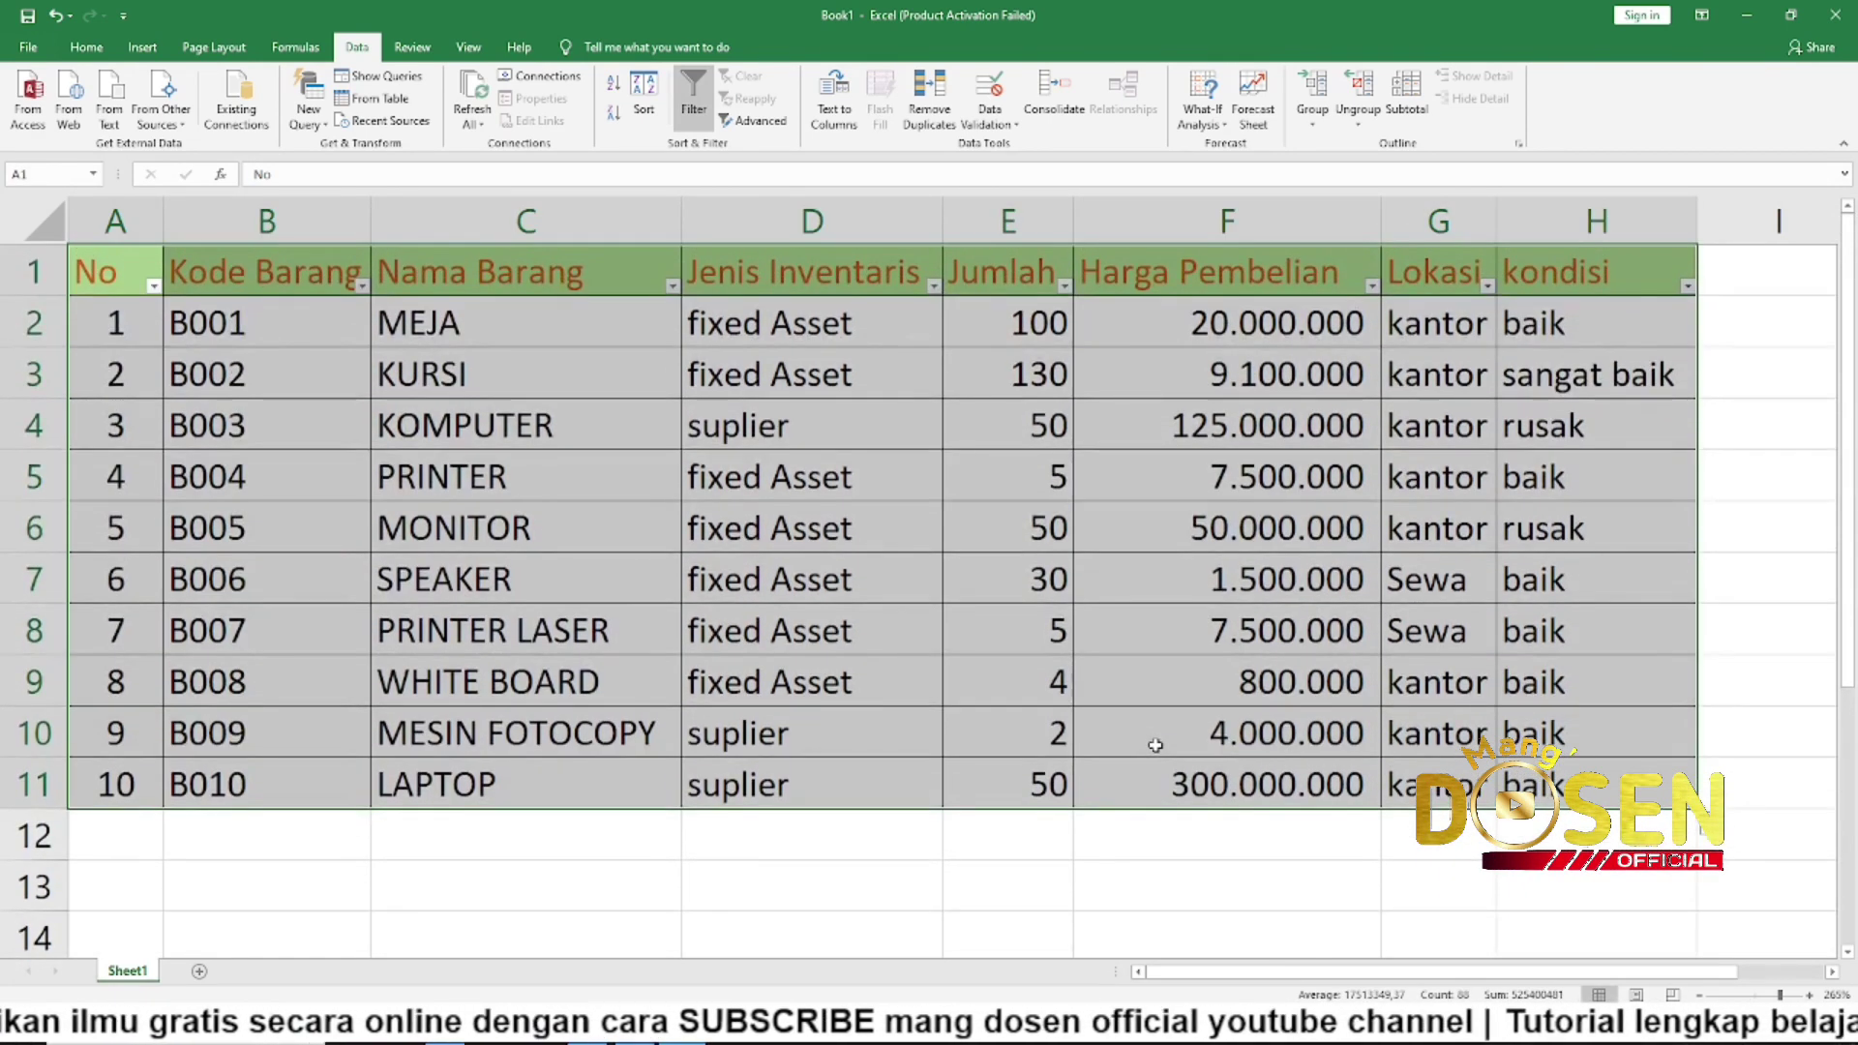
pyautogui.click(1373, 287)
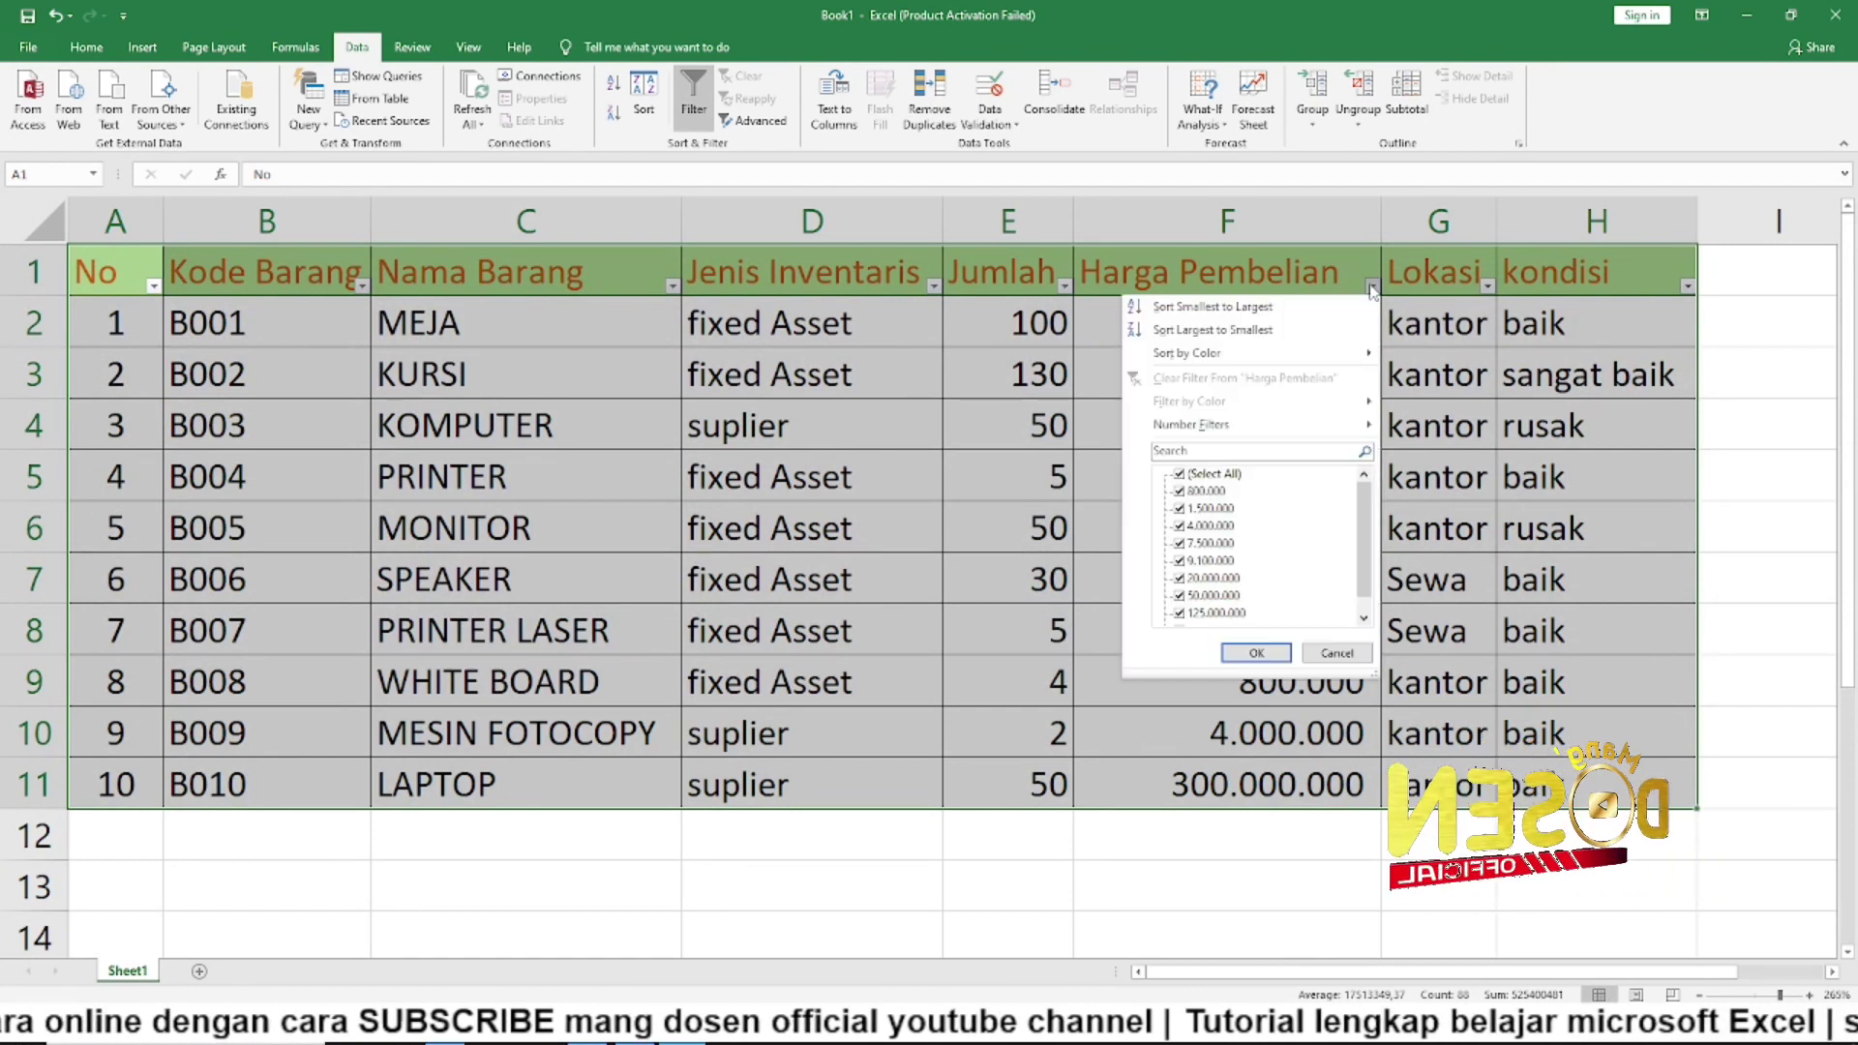
pyautogui.click(1232, 474)
pyautogui.click(1210, 526)
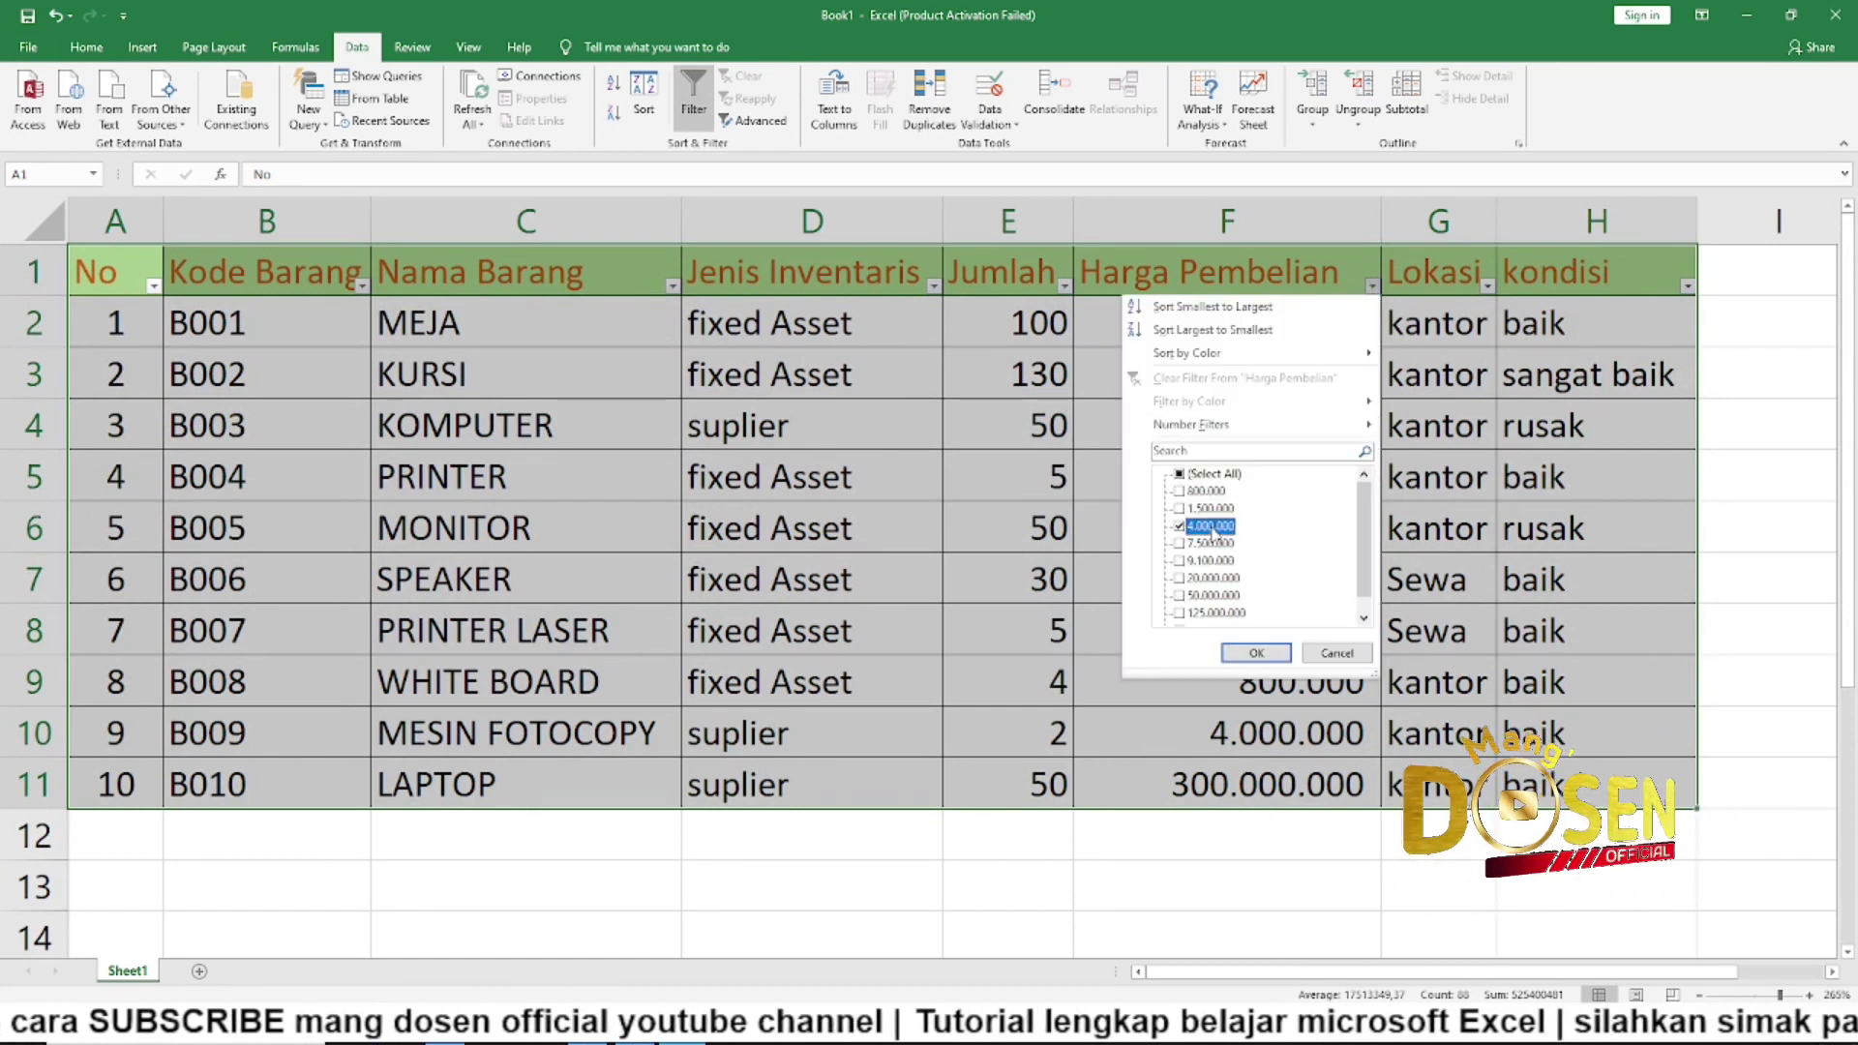
pyautogui.click(1256, 653)
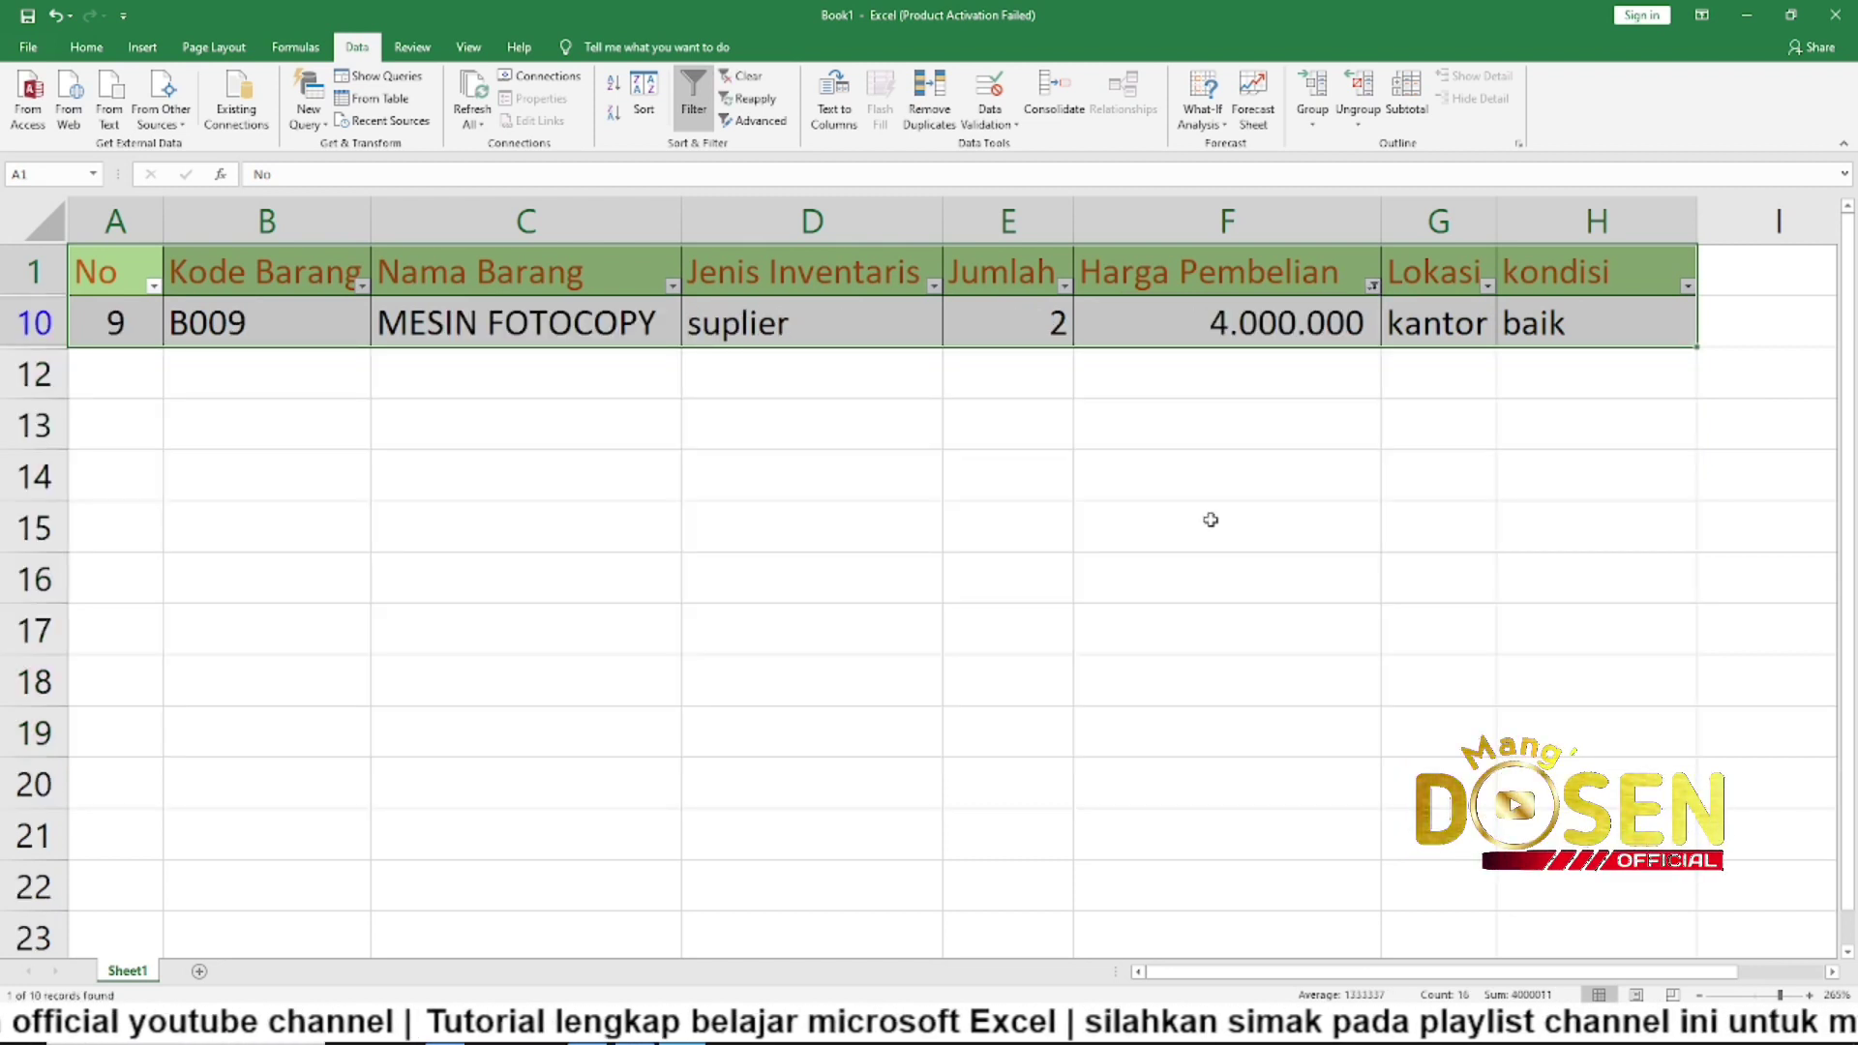
# Select the MESIN FOTOCOPY cell and clear the filter from the Harga Pembelian column
pyautogui.click(619, 332)
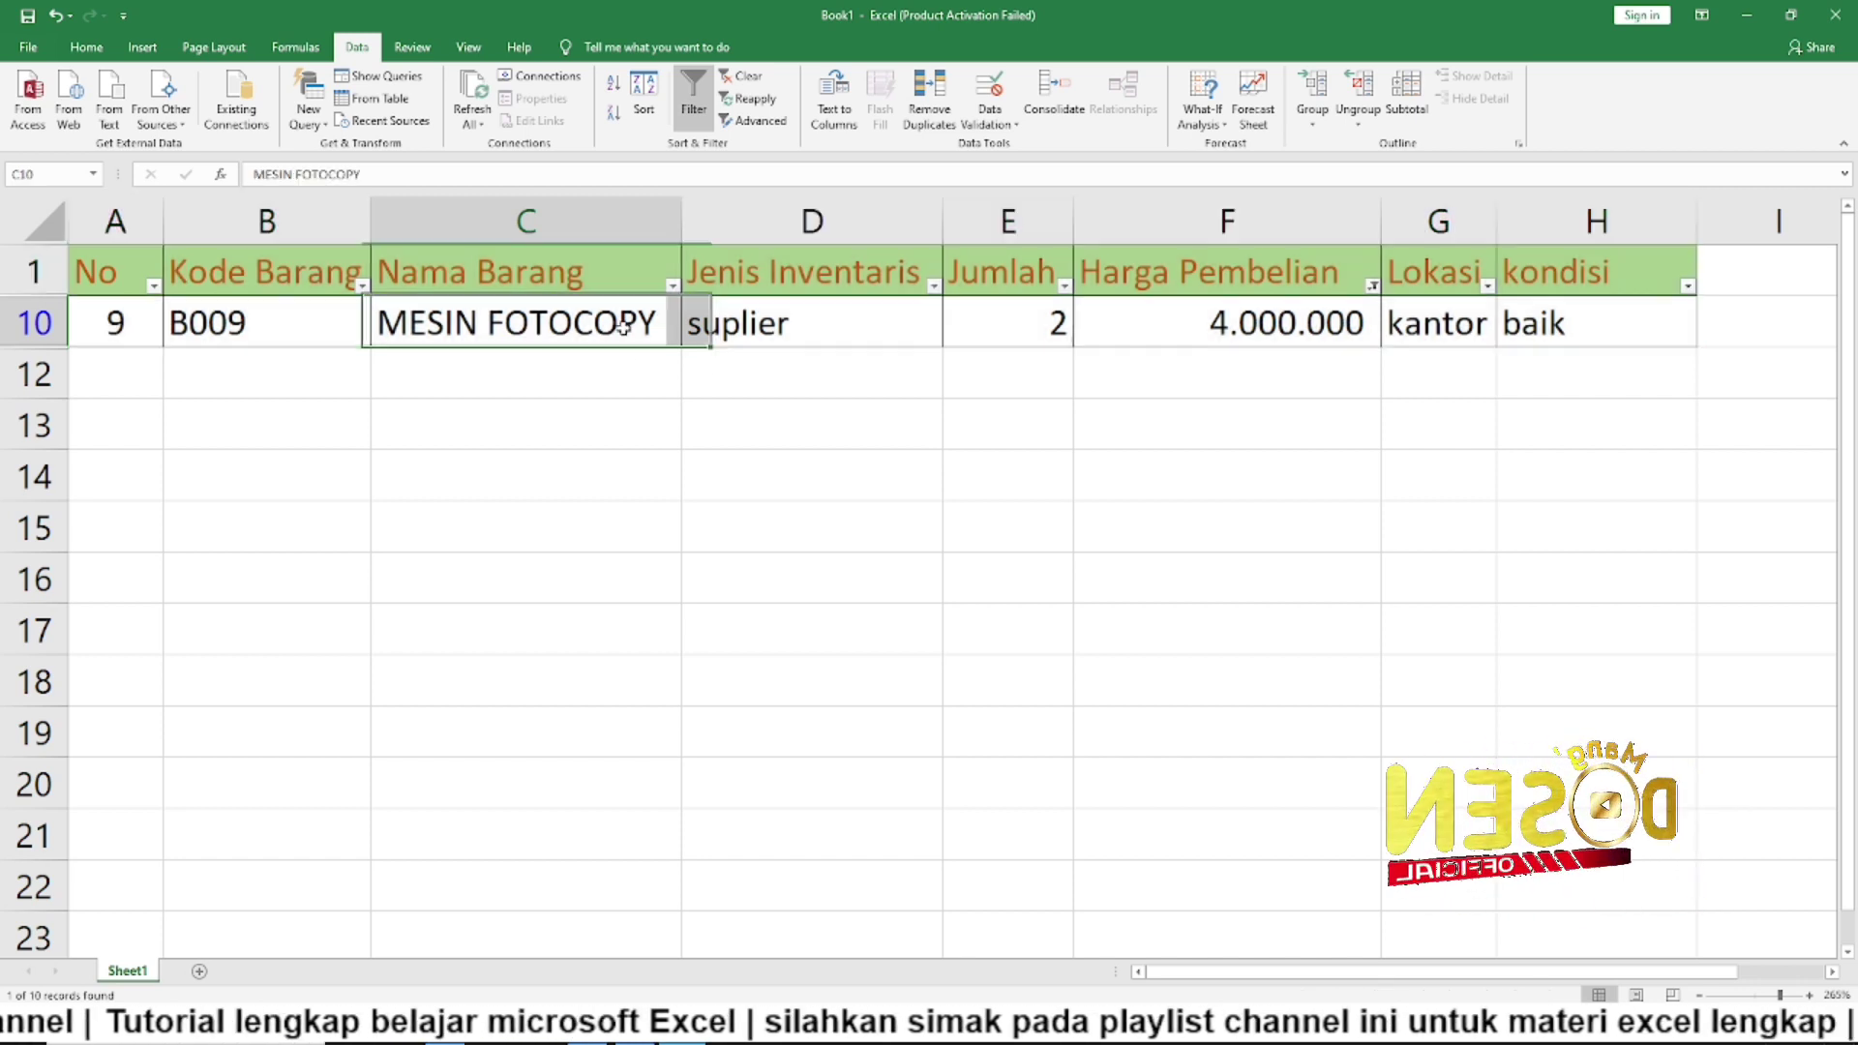
pyautogui.click(1372, 286)
pyautogui.click(1219, 378)
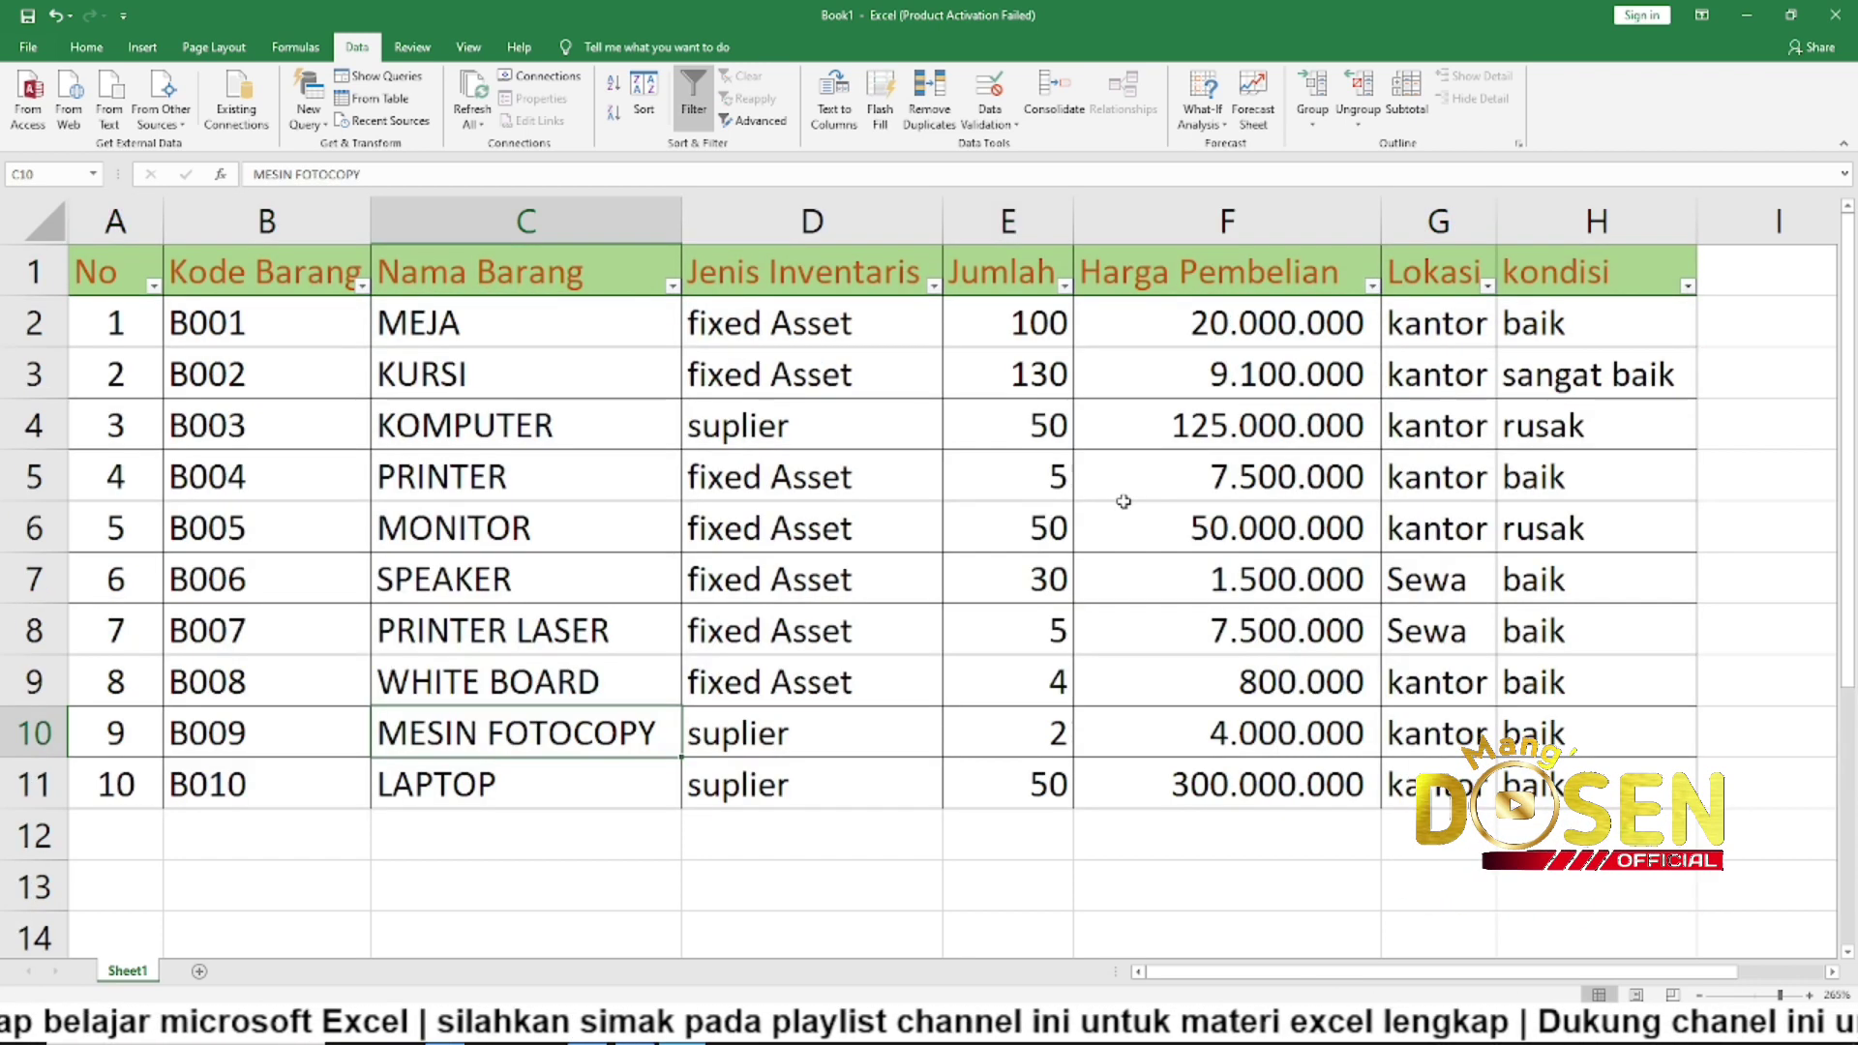